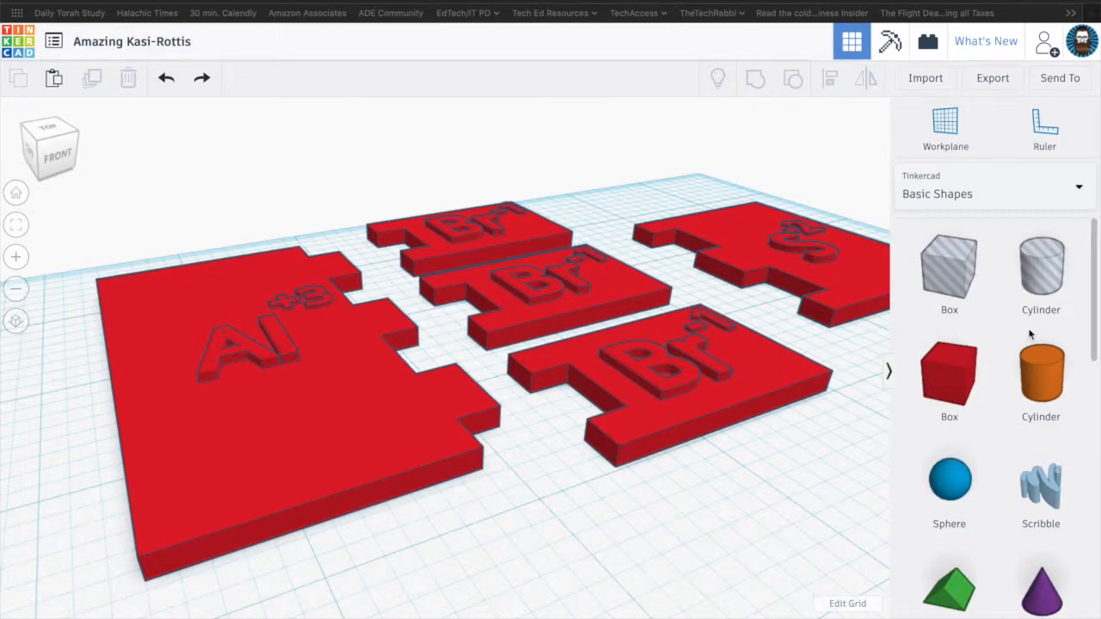
scroll(1089, 336, "down", 3)
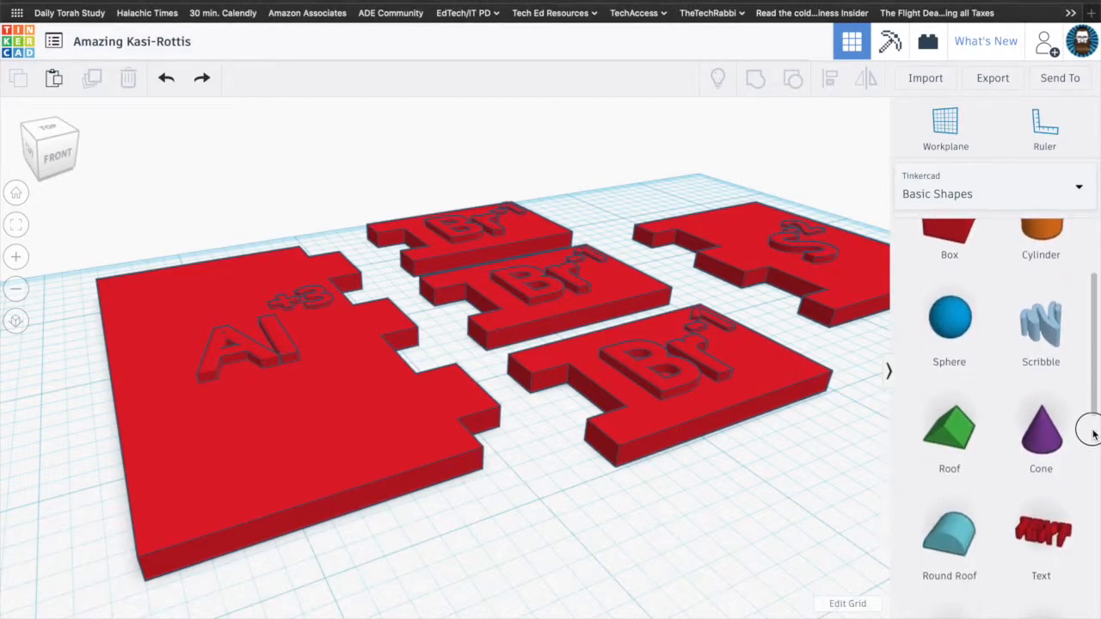
left_click(1071, 190)
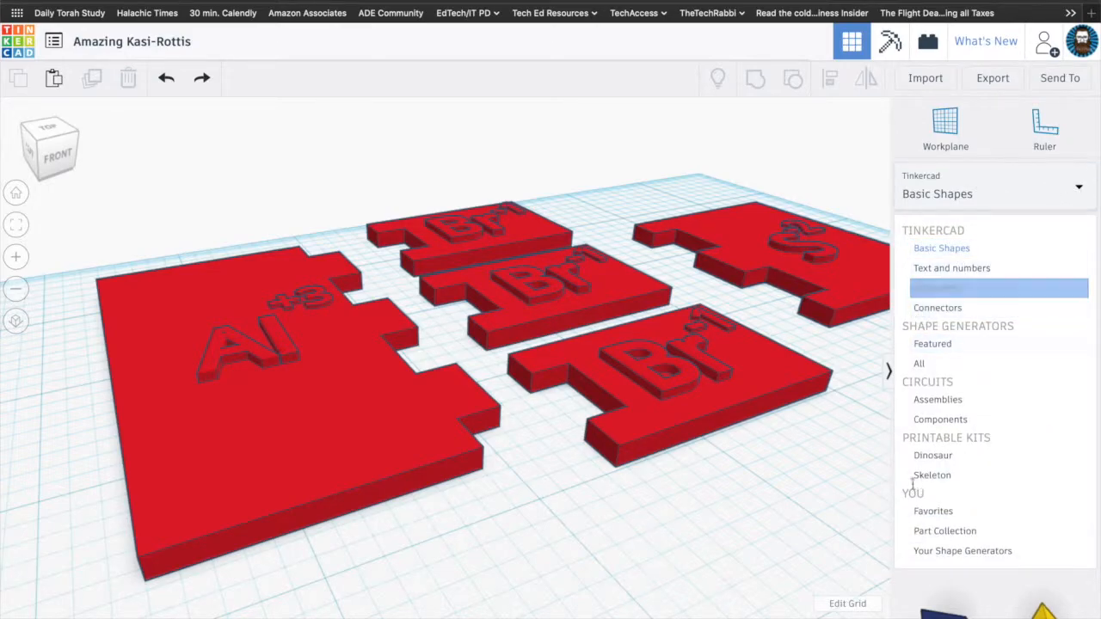
left_click(1065, 189)
scroll(962, 407, "up", 3)
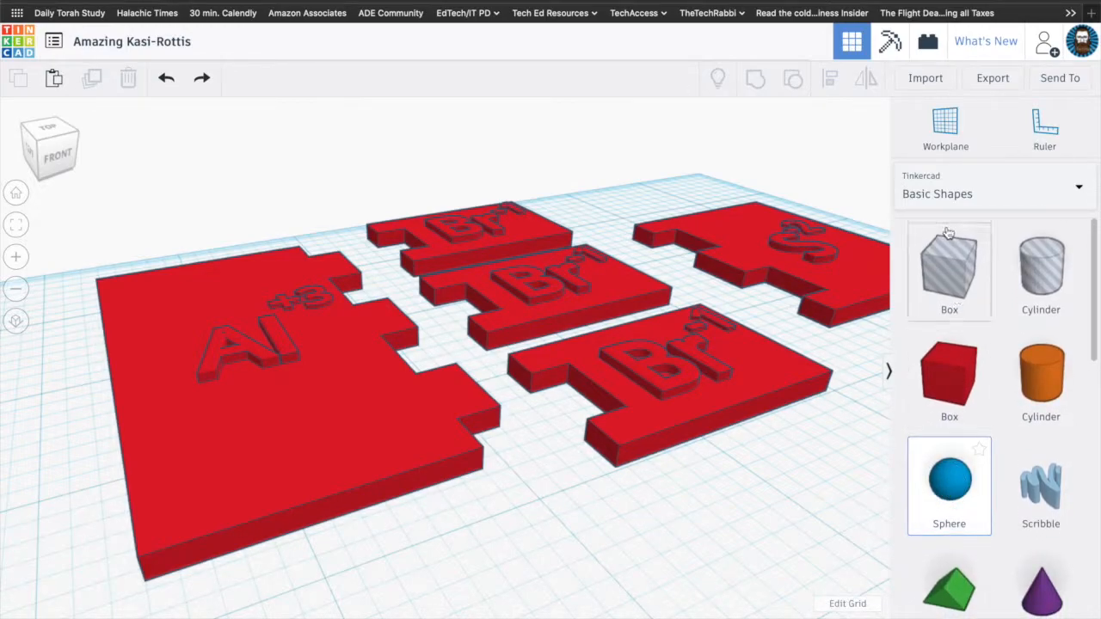
Step: Place a solid red box on the workplane in front of the Br puzzle pieces and delete it again
left_click_drag(948, 372, 678, 614)
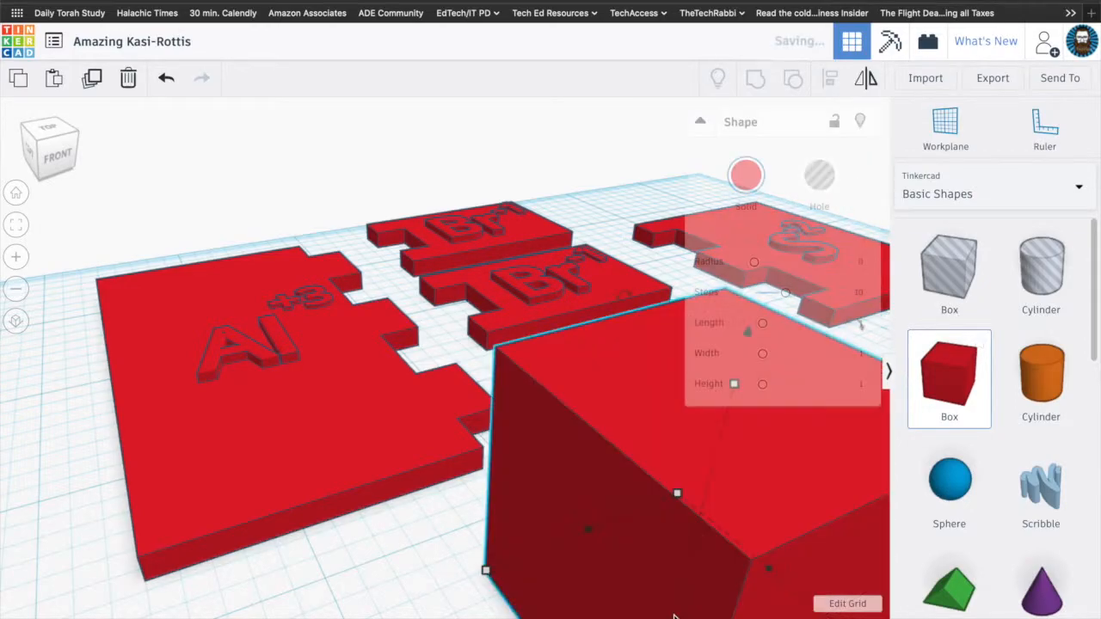
scroll(574, 598, "down", 2)
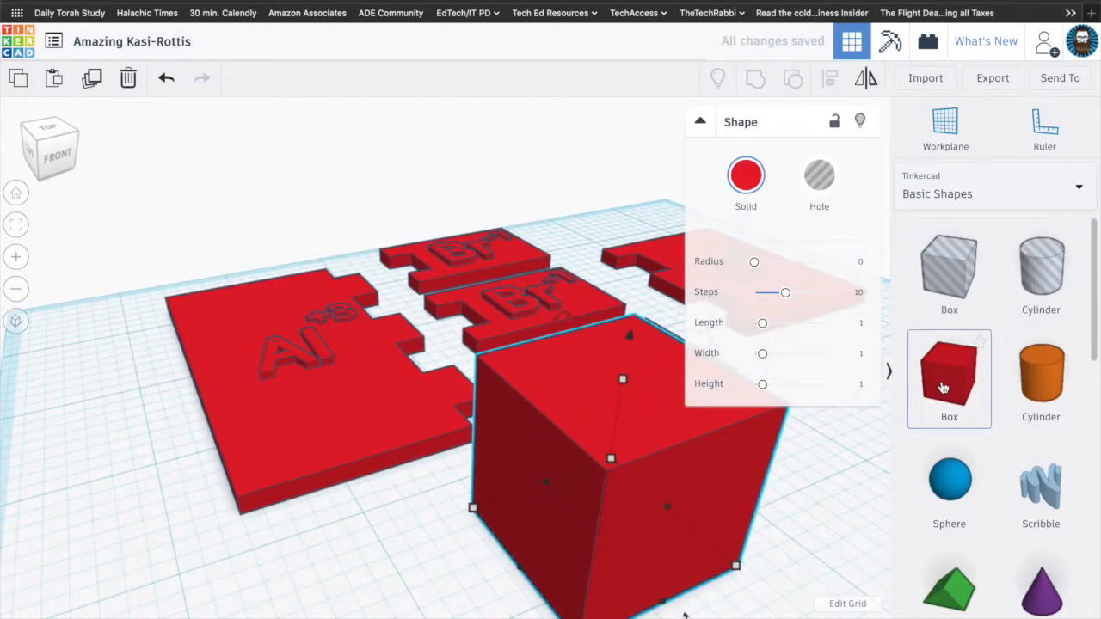
left_click(522, 596)
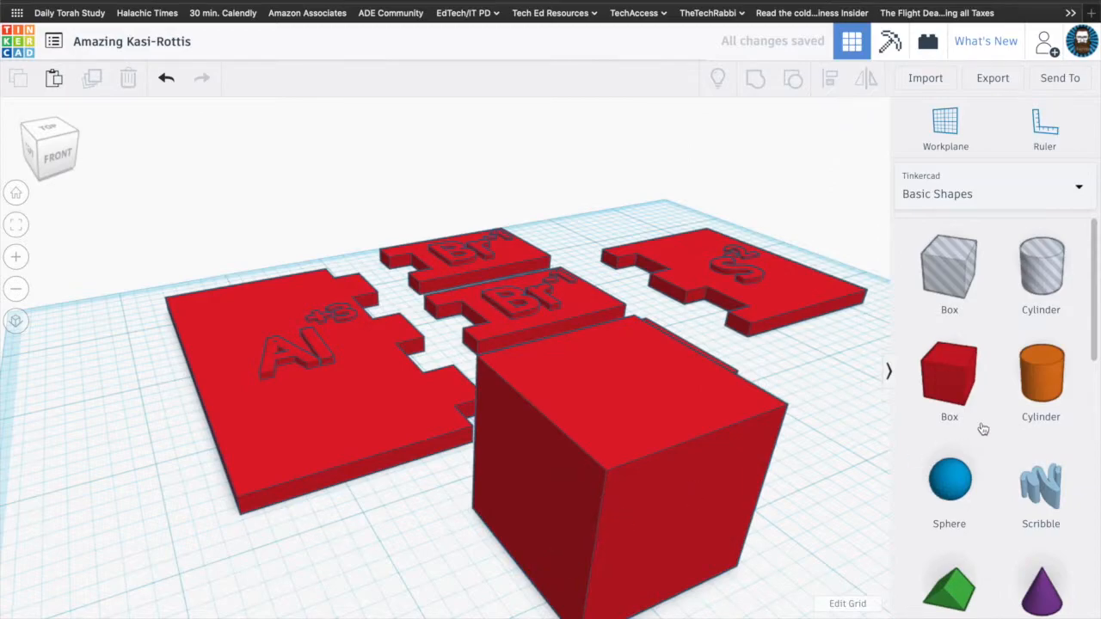
left_click_drag(948, 374, 409, 519)
scroll(363, 564, "down", 1)
scroll(408, 546, "down", 2)
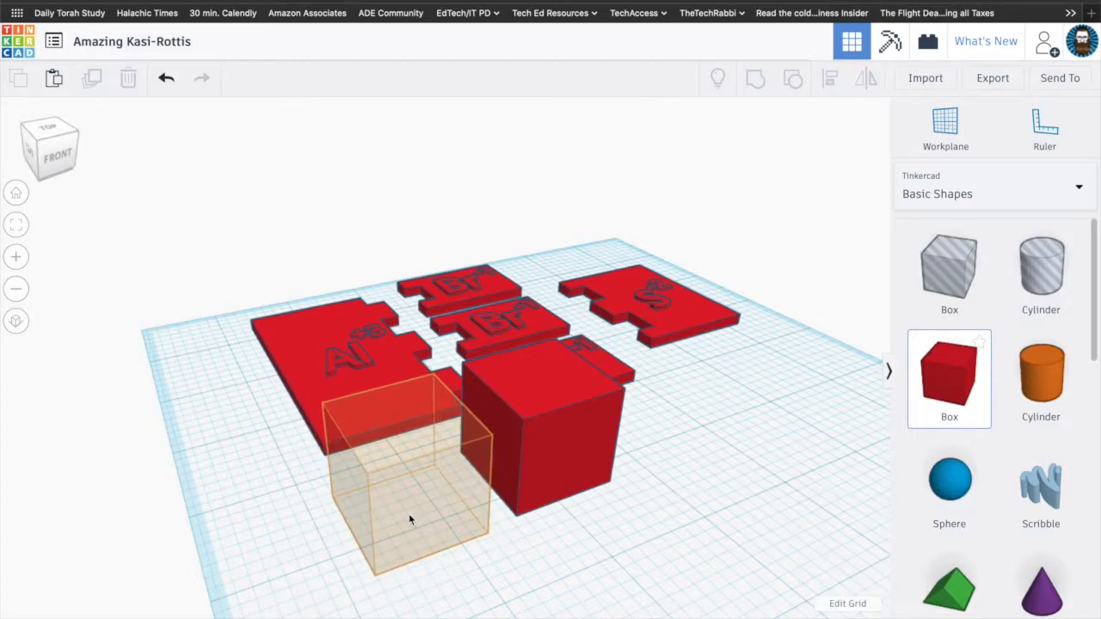
key("Escape")
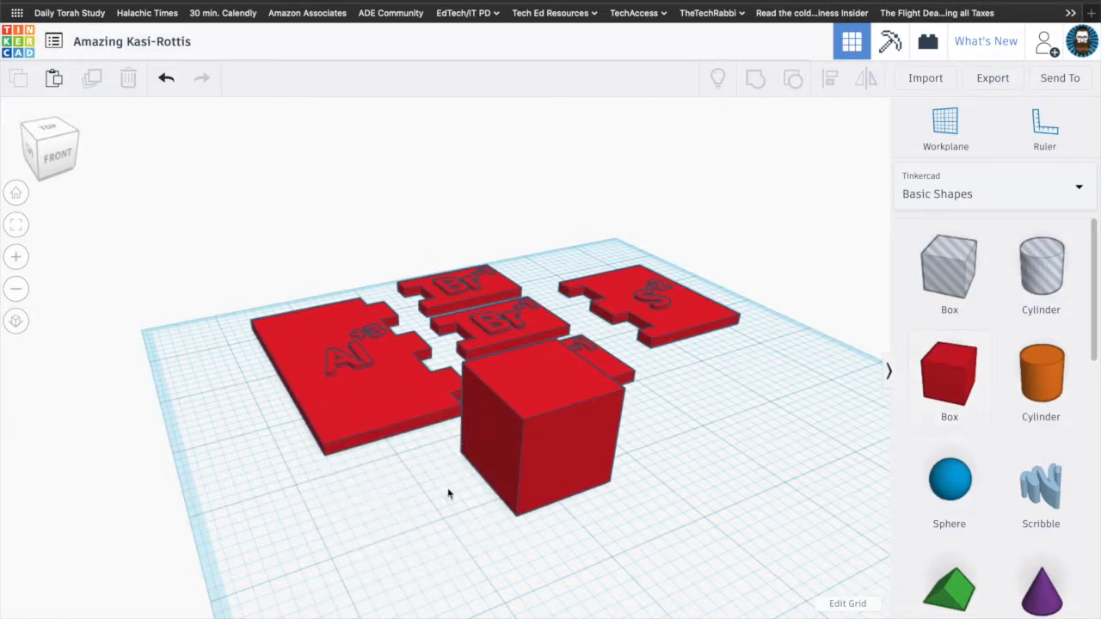
left_click(539, 443)
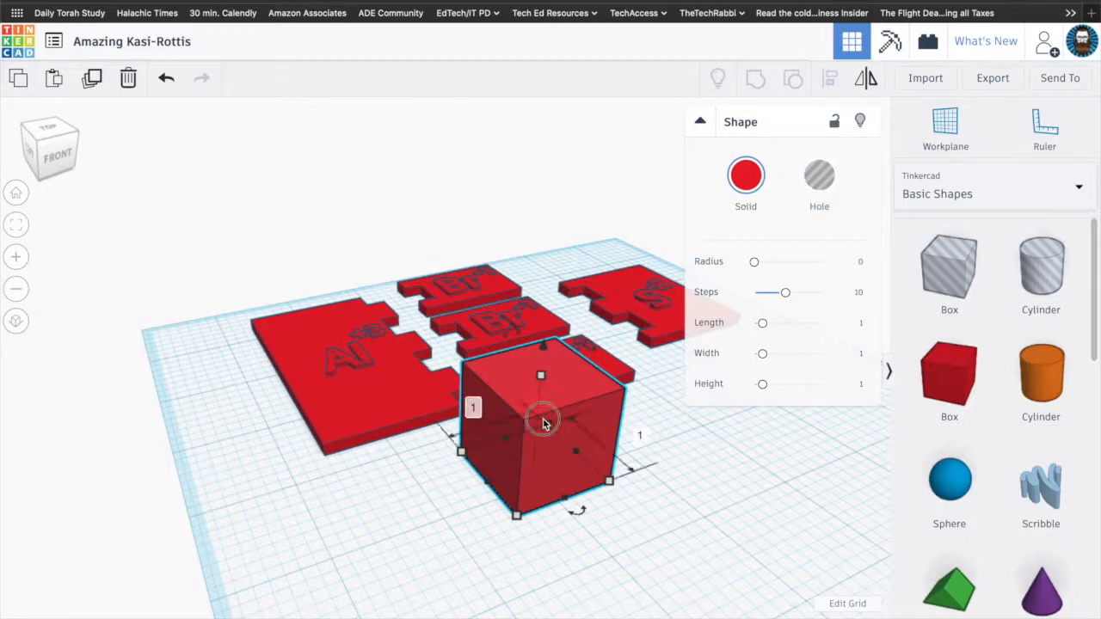
key("Delete")
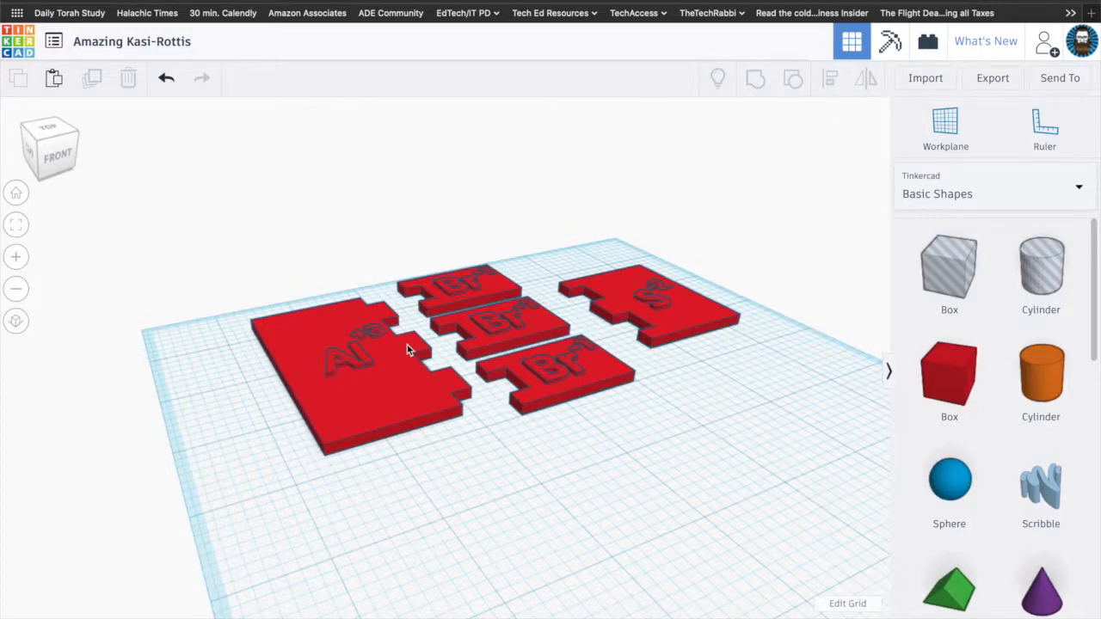
Step: Ungroup the Al +3 puzzle piece into its individual shapes
scroll(405, 395, "up", 5)
left_click(513, 454)
right_click_drag(513, 454, 514, 460)
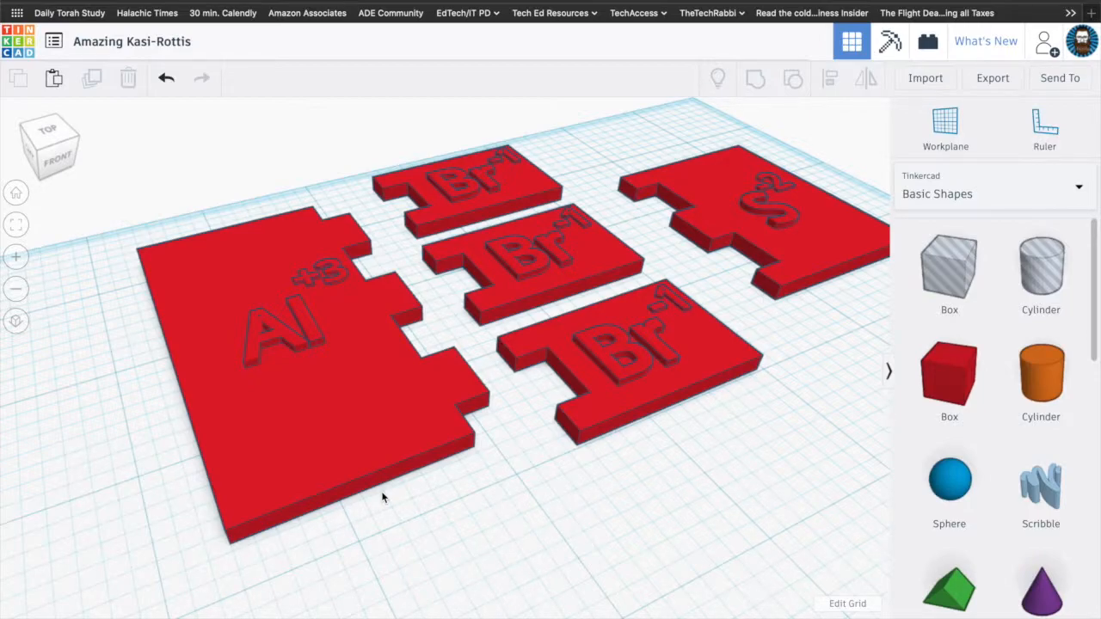
left_click(328, 442)
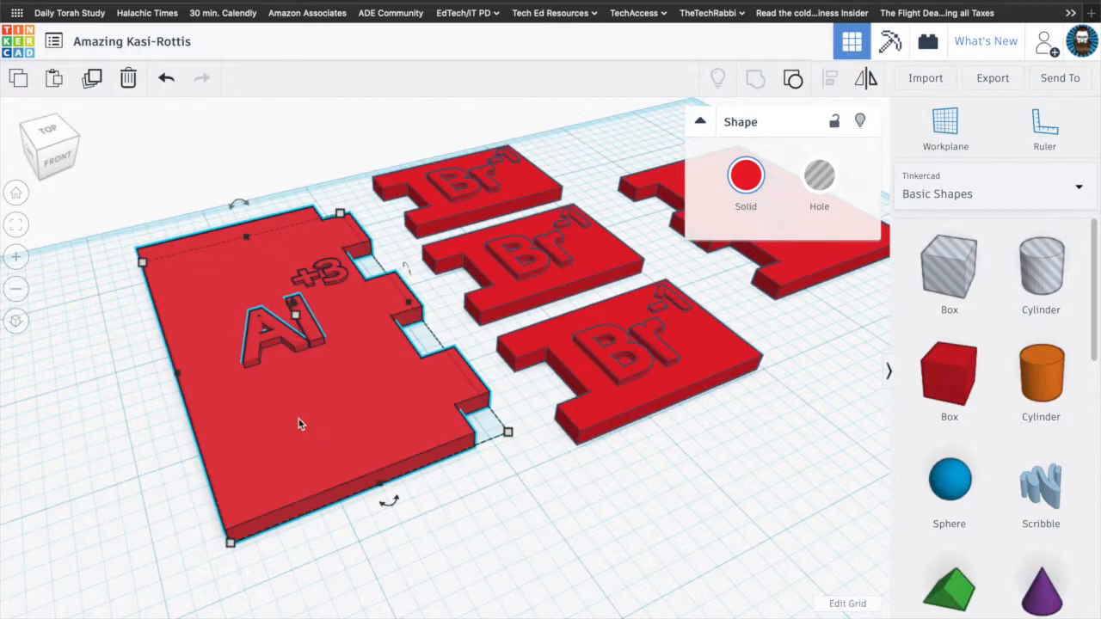
left_click(793, 80)
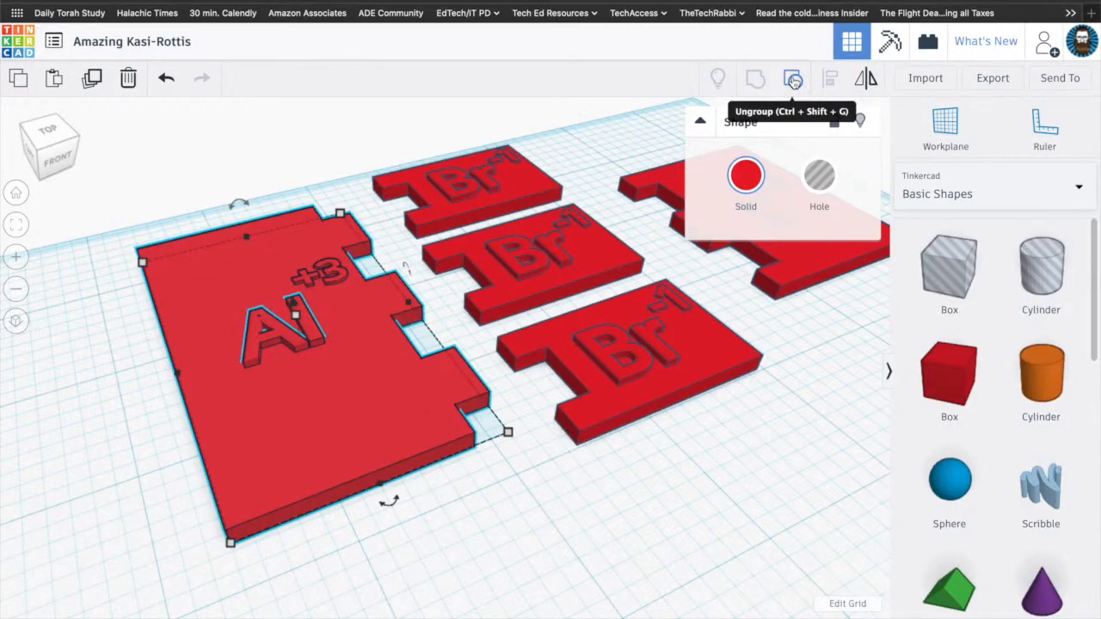
Step: Inspect the separate blocks and connector tabs of the ungrouped Al piece, including the front block's dimensions
left_click(376, 417)
left_click(451, 380)
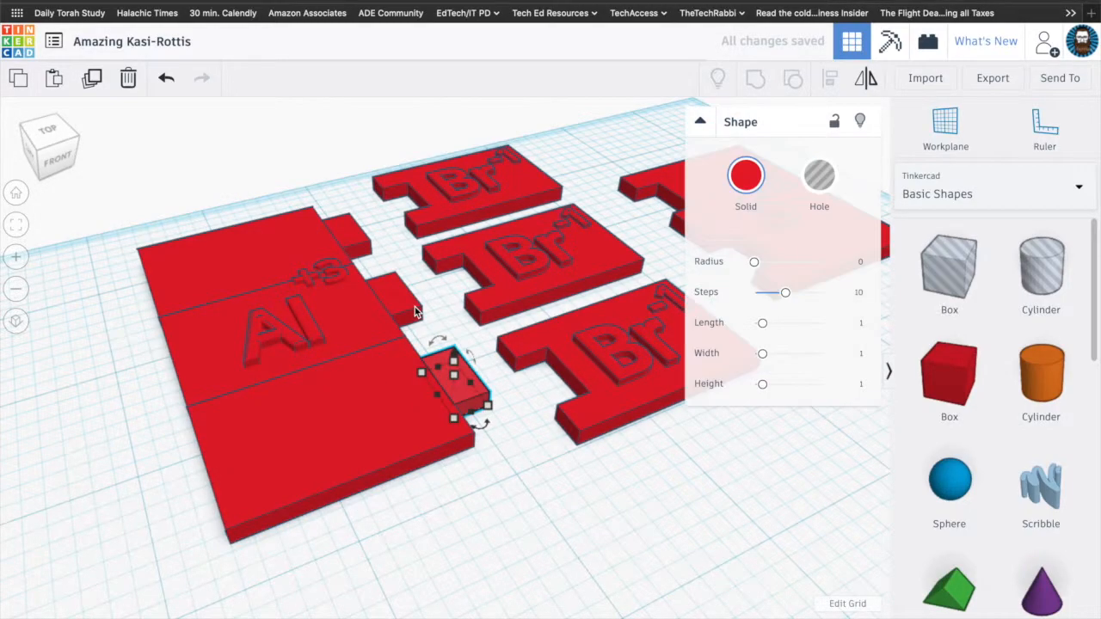
left_click(407, 302)
left_click(207, 268)
left_click(317, 450)
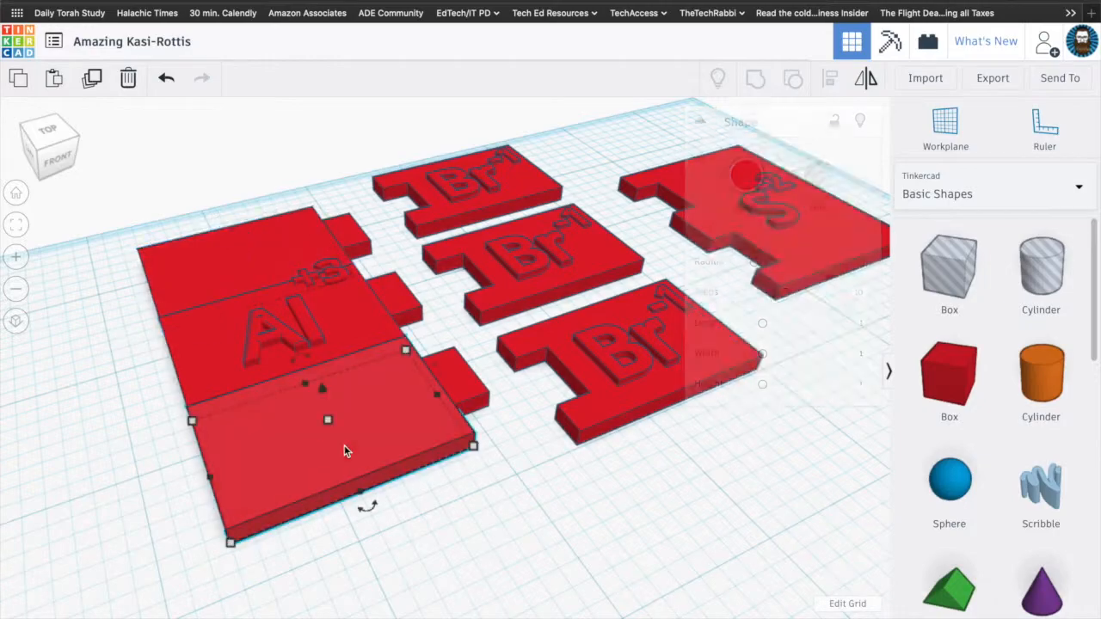
left_click(441, 404)
left_click(252, 498)
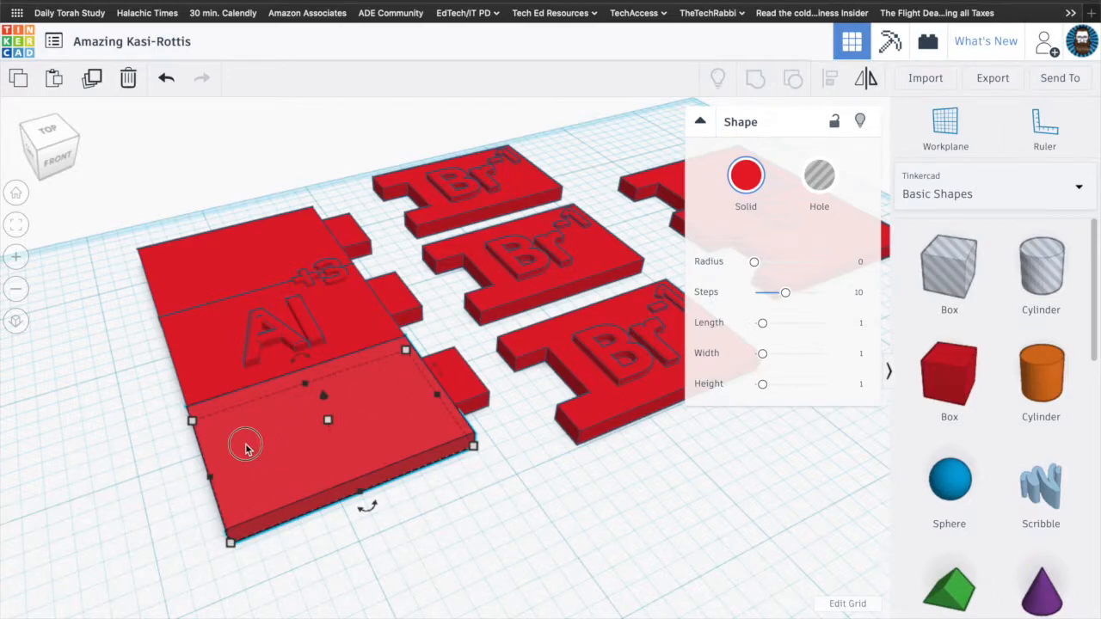
left_click(437, 566)
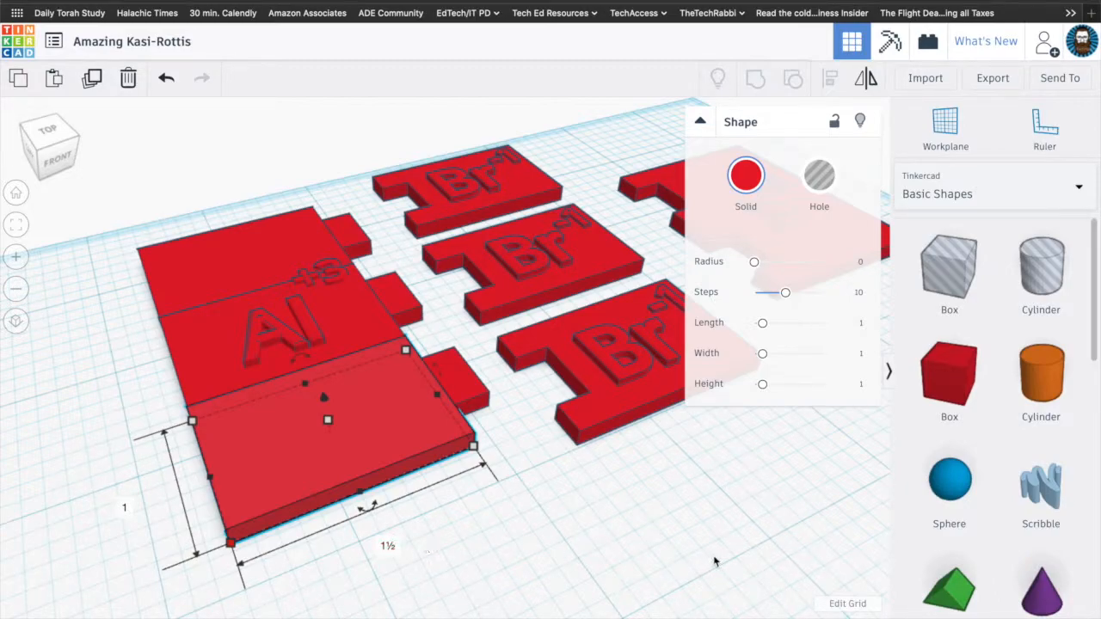
Step: Review the grid unit and preset options, keep Inches and the Default preset, and update the grid
left_click(849, 604)
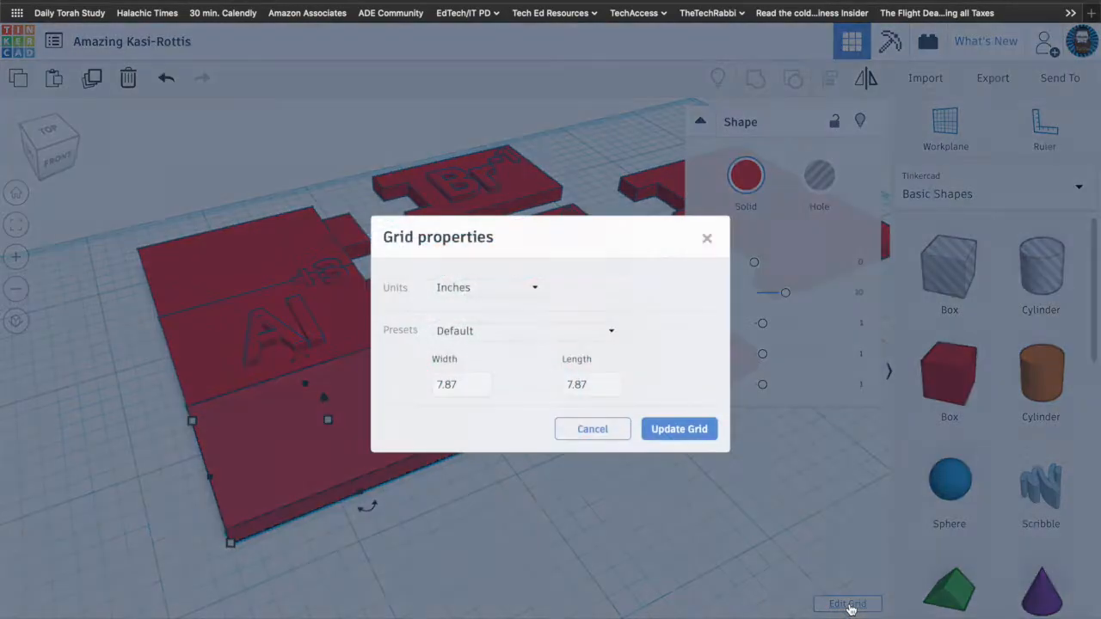
left_click(533, 289)
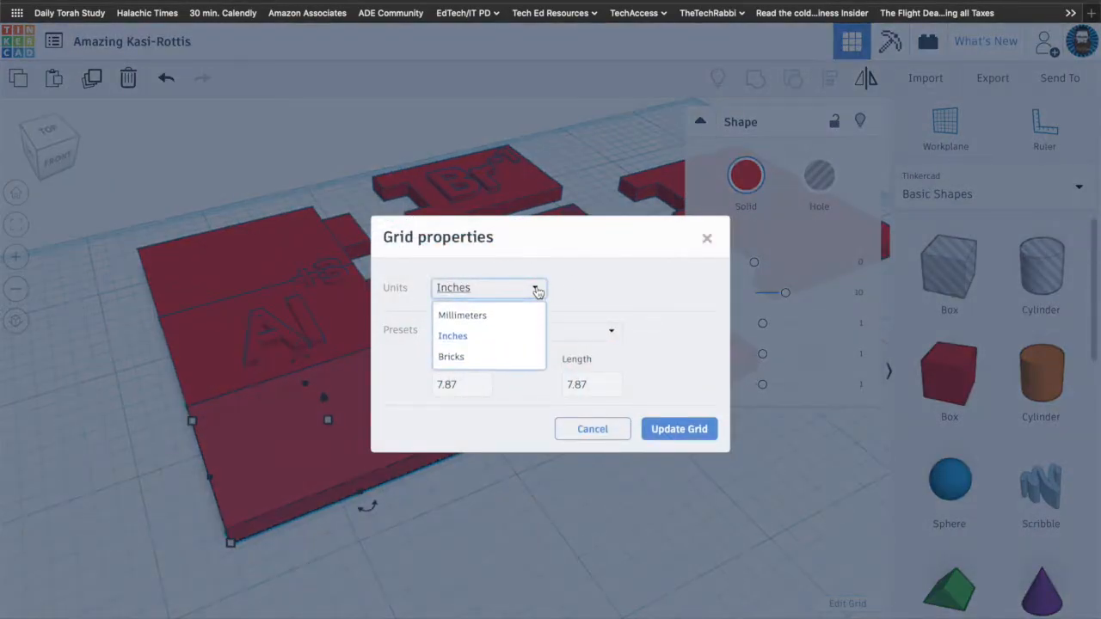
left_click(478, 337)
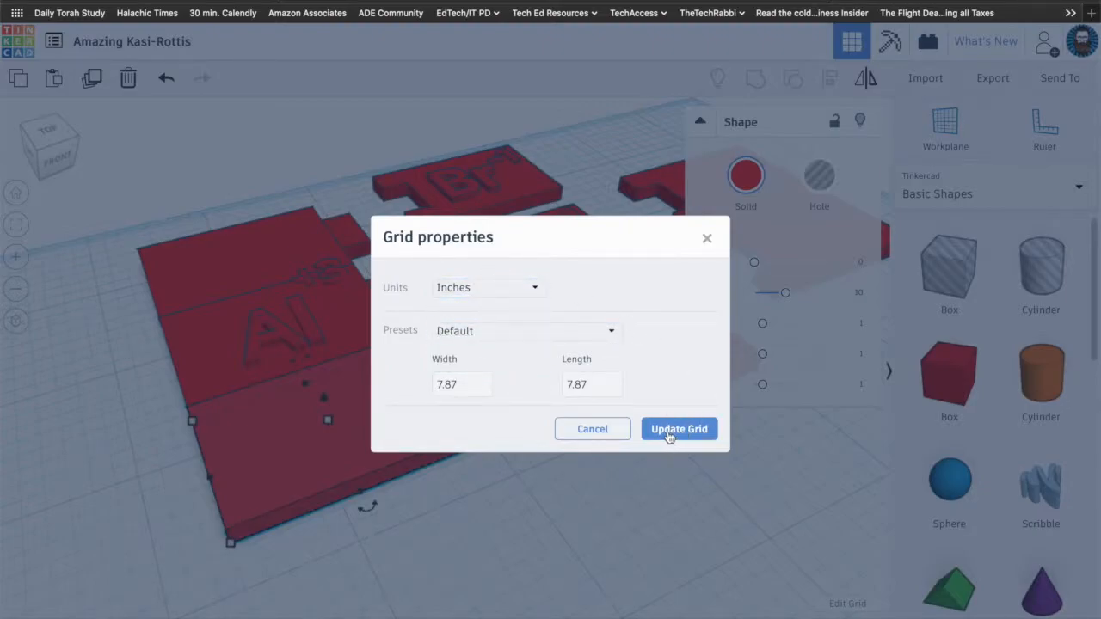
left_click(610, 336)
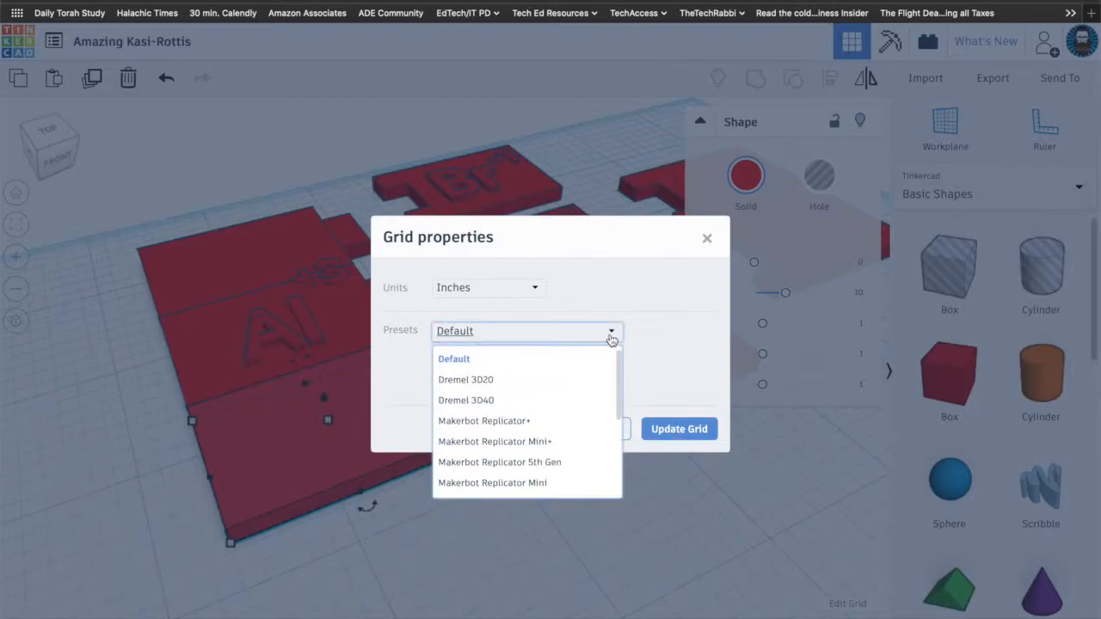
scroll(535, 452, "down", 3)
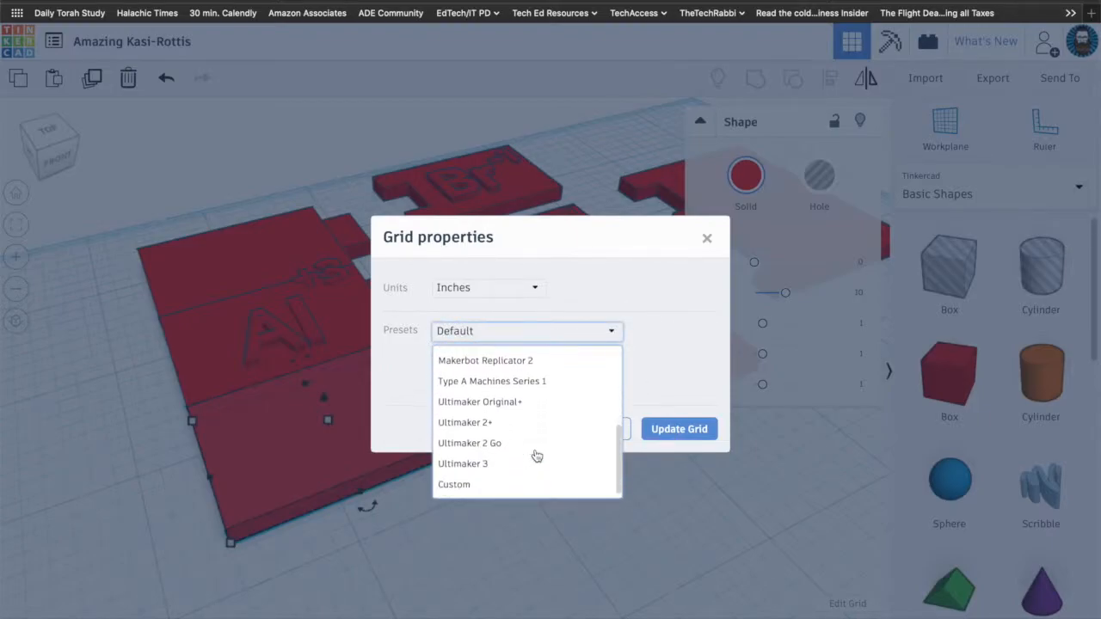
scroll(512, 392, "up", 5)
left_click(654, 327)
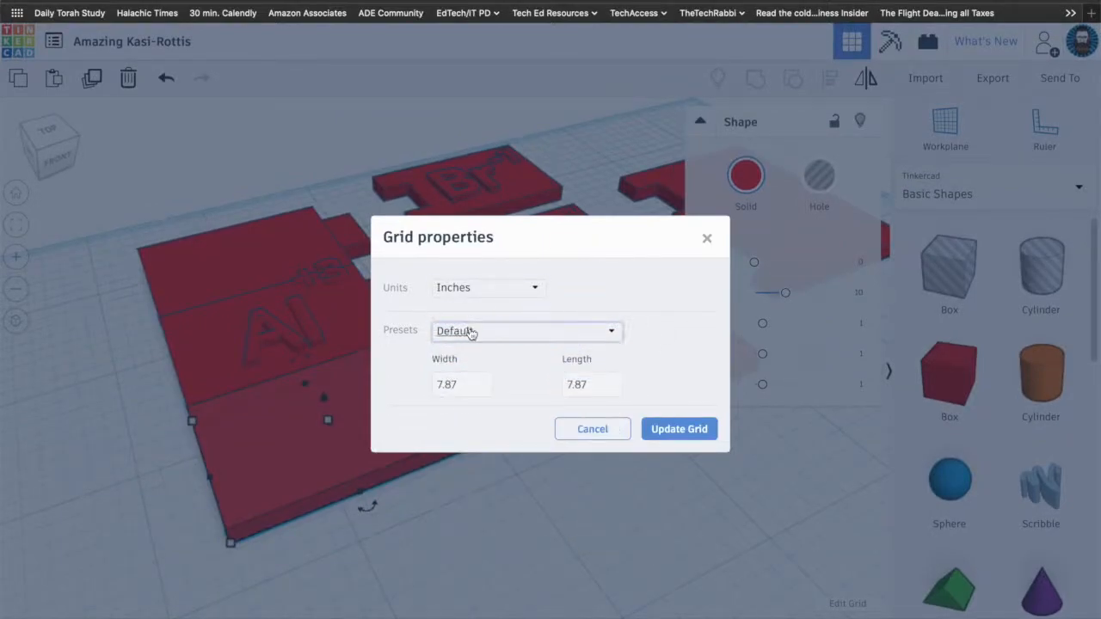
left_click(678, 428)
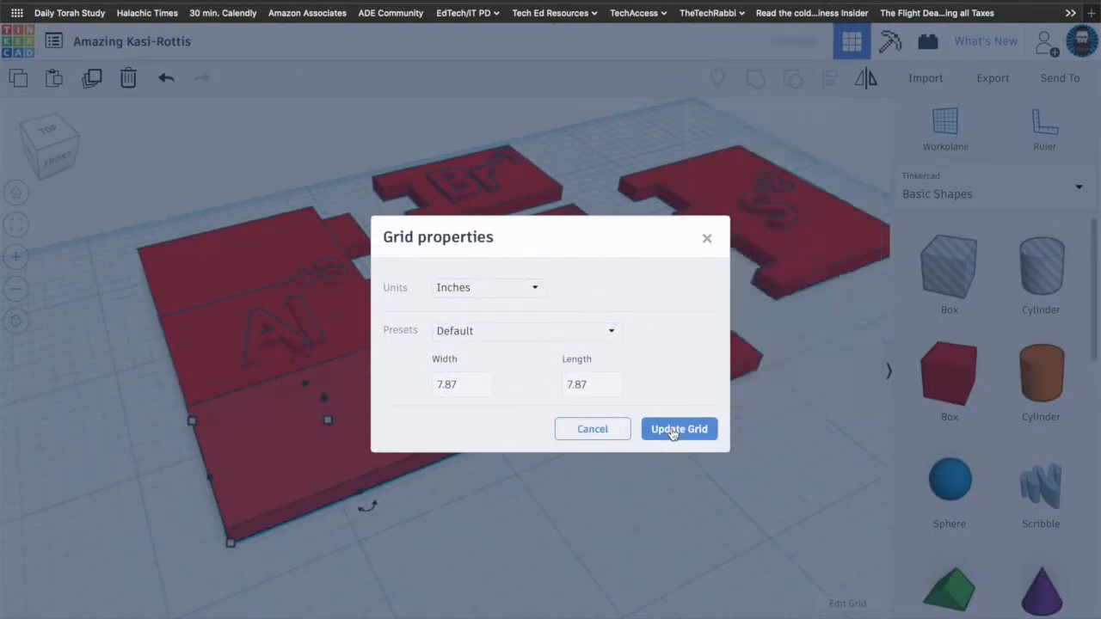
Step: Select the front Br puzzle piece and set the snap grid to 1/8 in
scroll(583, 466, "up", 5)
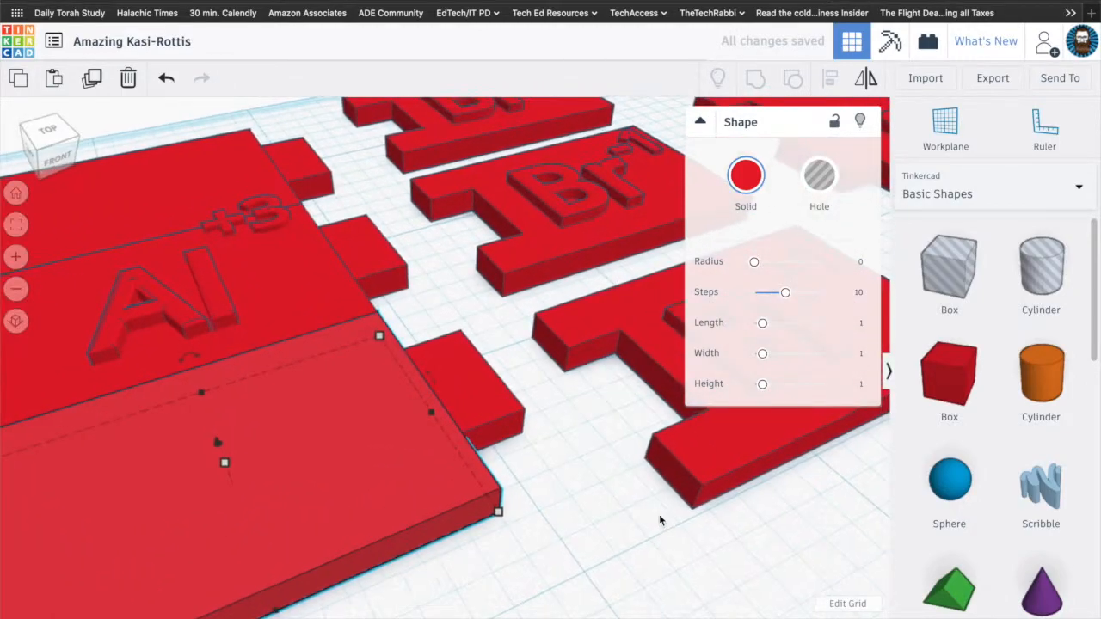
middle_click_drag(673, 539, 337, 462)
left_click_drag(419, 348, 134, 441)
left_click(516, 412)
middle_click_drag(528, 401, 307, 501)
left_click(370, 390)
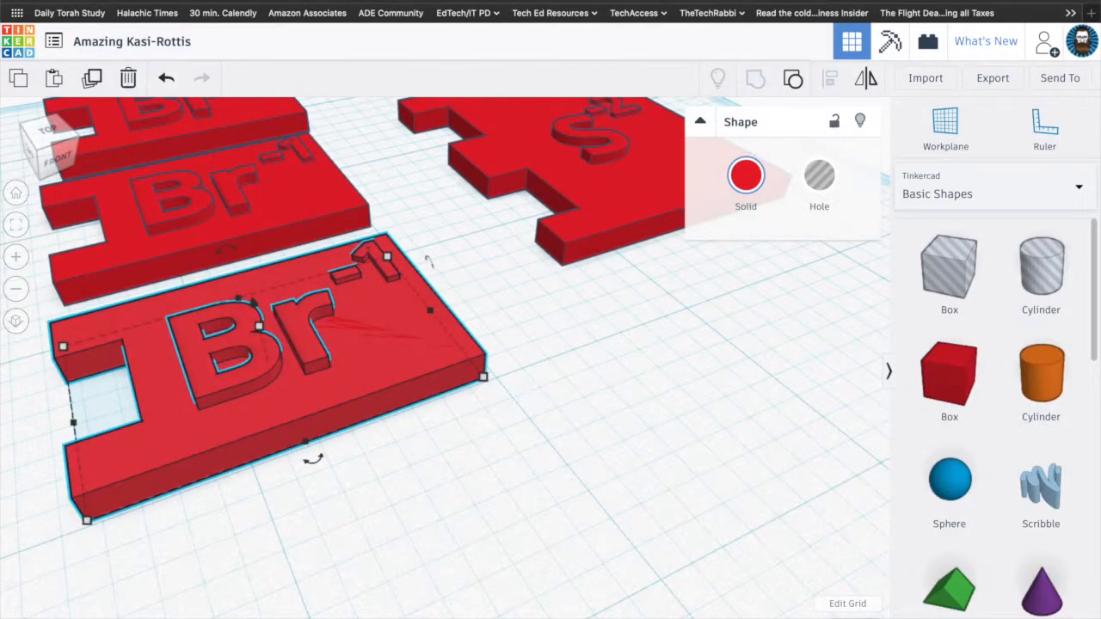
left_click(855, 609)
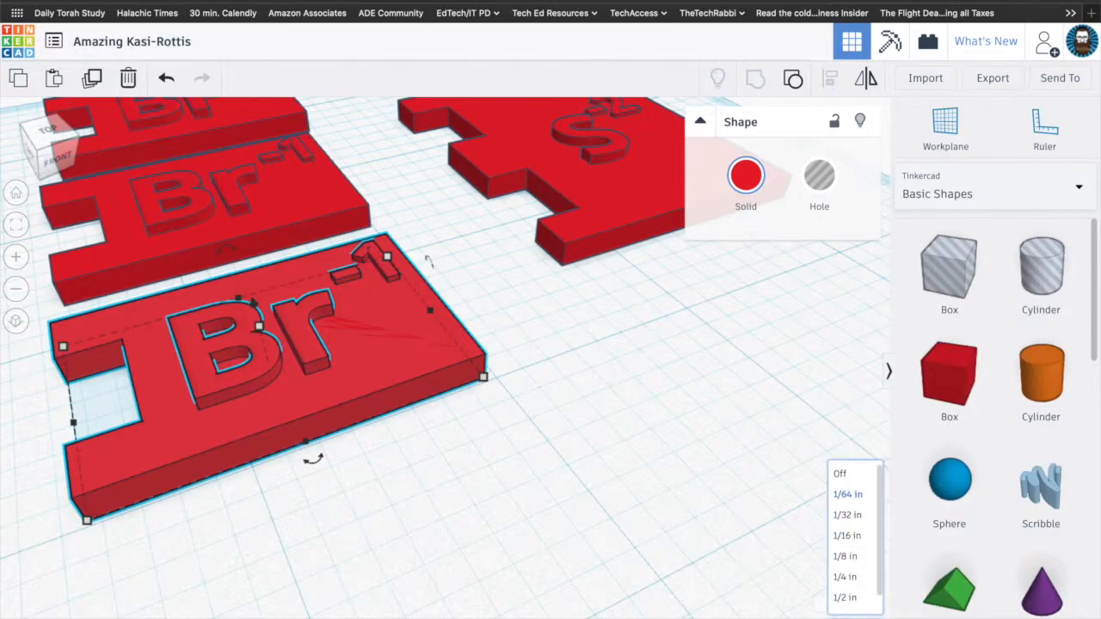
left_click(851, 558)
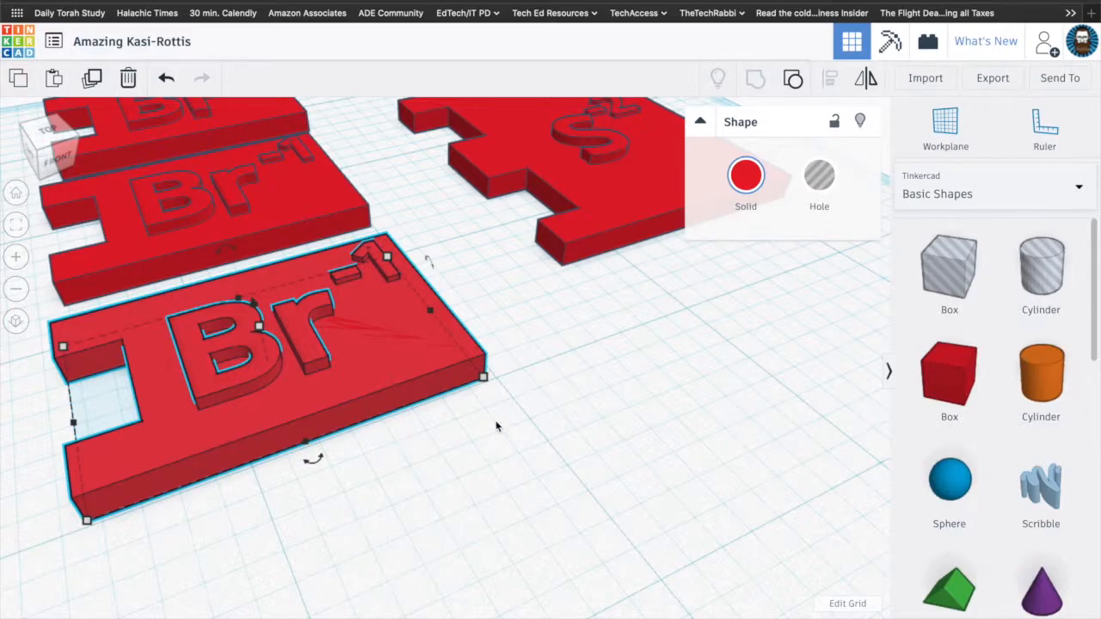
Step: Move the front Br piece away from the other pieces in 1/8-inch increments
left_click_drag(418, 377, 756, 490)
right_click_drag(757, 490, 155, 339)
left_click_drag(248, 314, 431, 423)
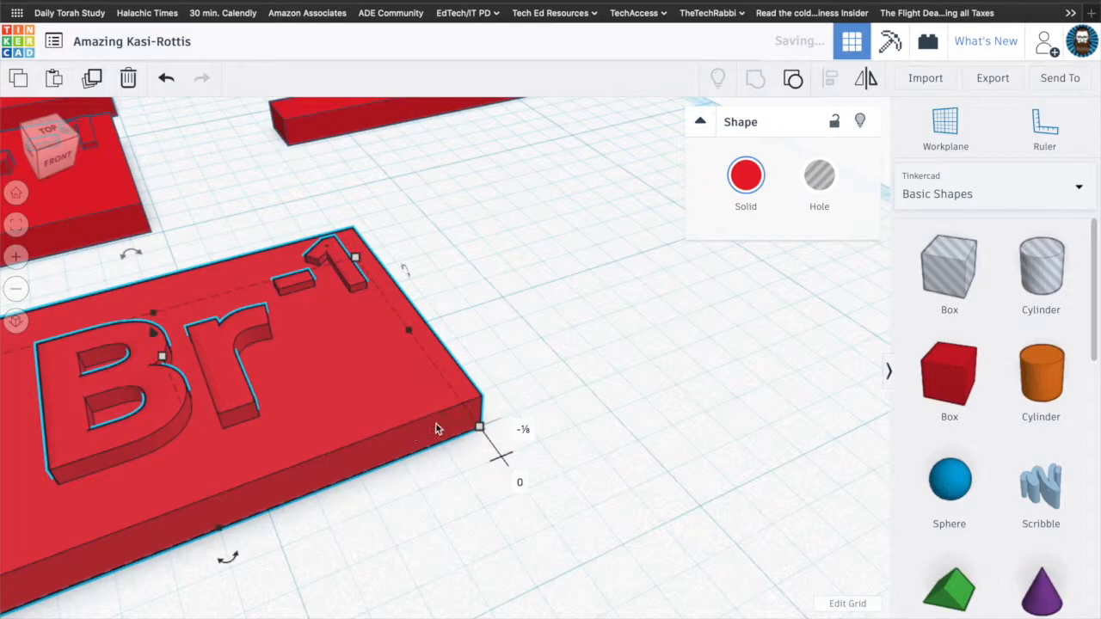
left_click(497, 523)
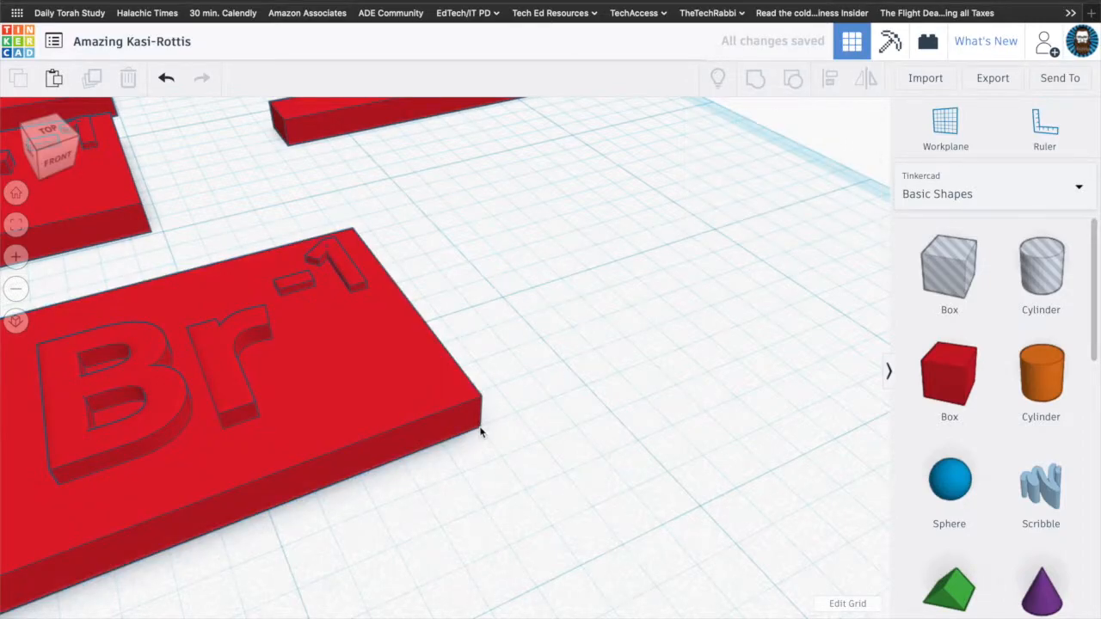
left_click_drag(417, 423, 450, 421)
Step: Set the snap grid to 1/16 in and shift the front Br piece one increment along both workplane axes
left_click(845, 611)
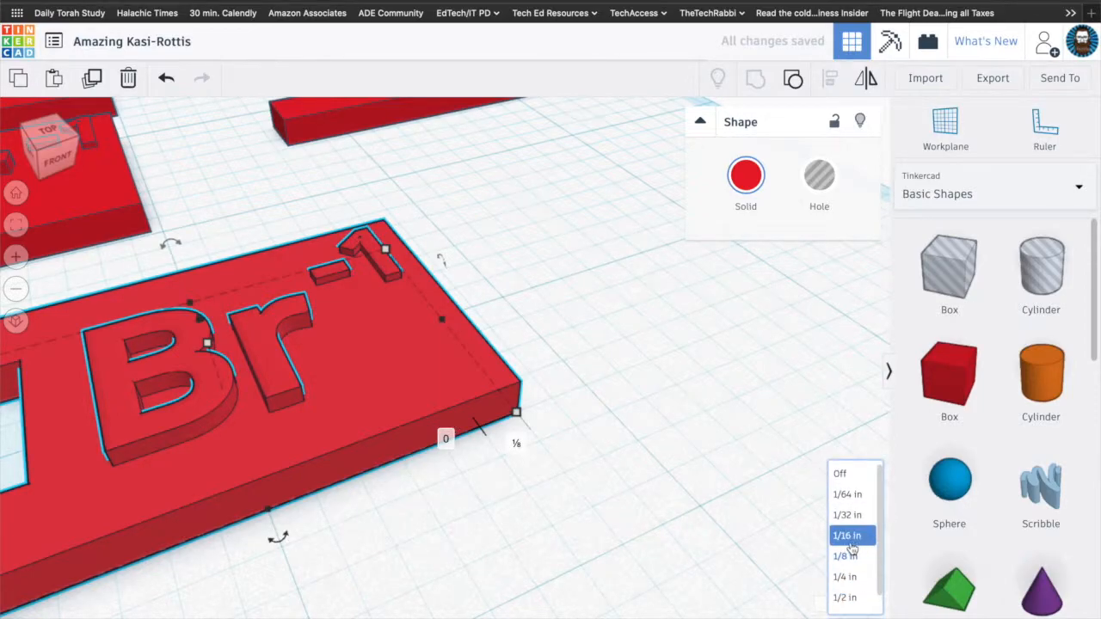
left_click(849, 540)
left_click_drag(413, 422, 437, 429)
Step: Set the snap grid to 1/32 in and nudge the front Br piece by about 0.031 in along both axes
left_click(851, 609)
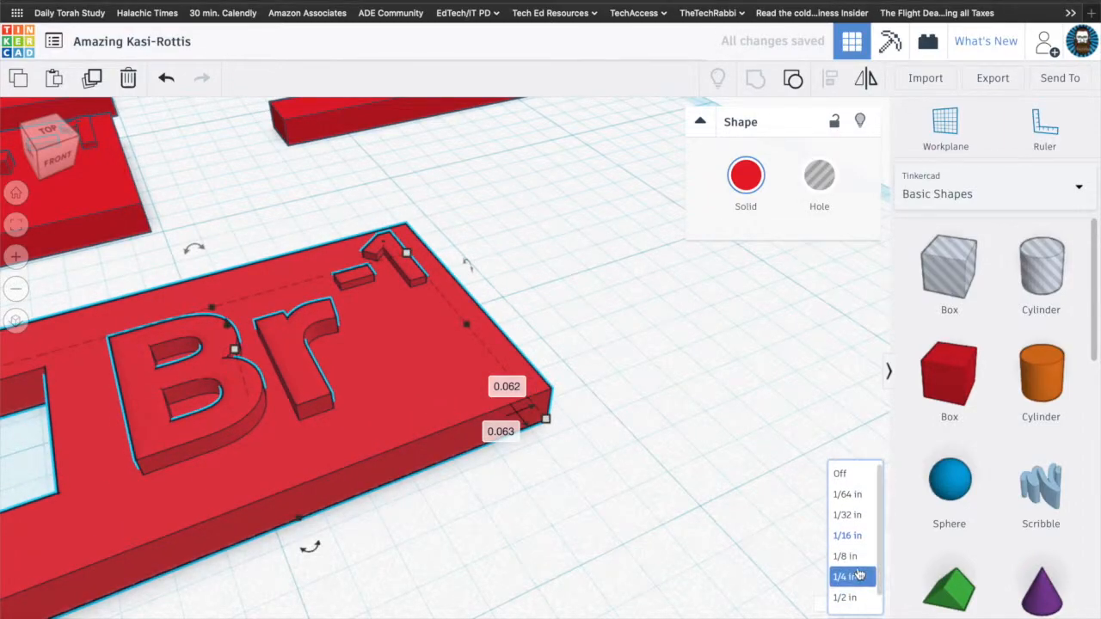
left_click(853, 516)
left_click_drag(422, 389, 418, 396)
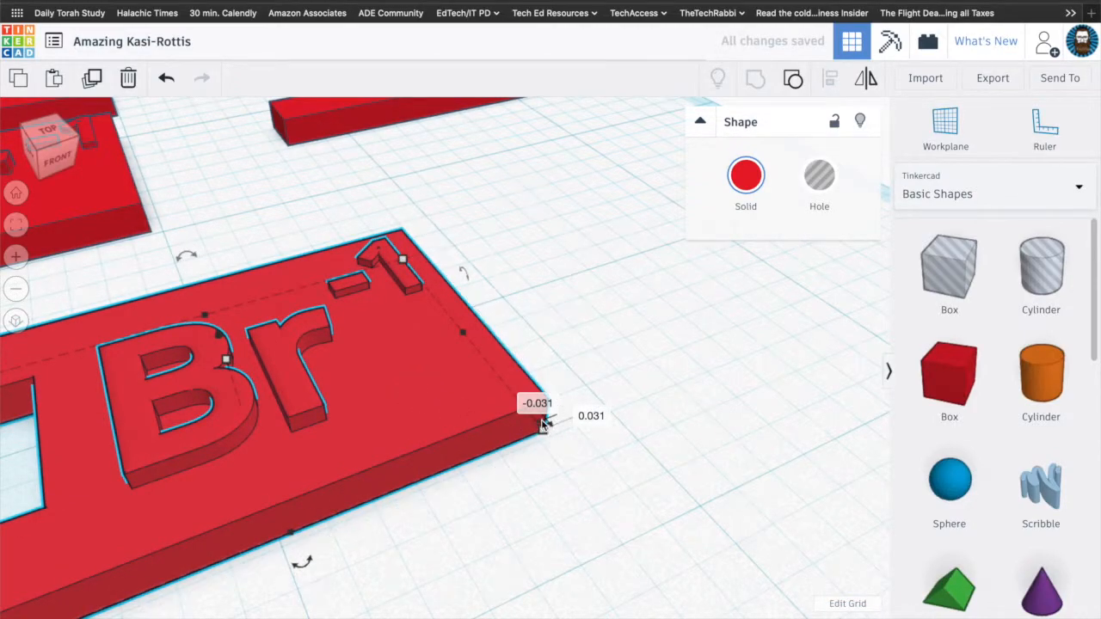
Step: Set the snap grid to 1/64 in and nudge the front Br piece by about 0.016 in along both axes
left_click(851, 616)
left_click(848, 500)
scroll(563, 472, "up", 5)
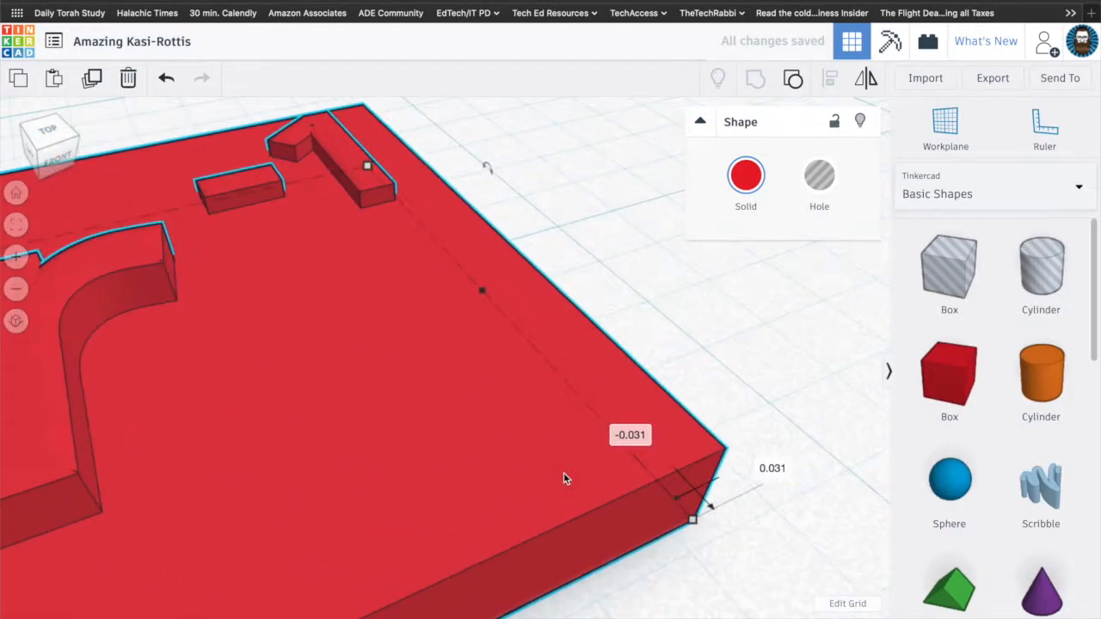
scroll(563, 479, "up", 3)
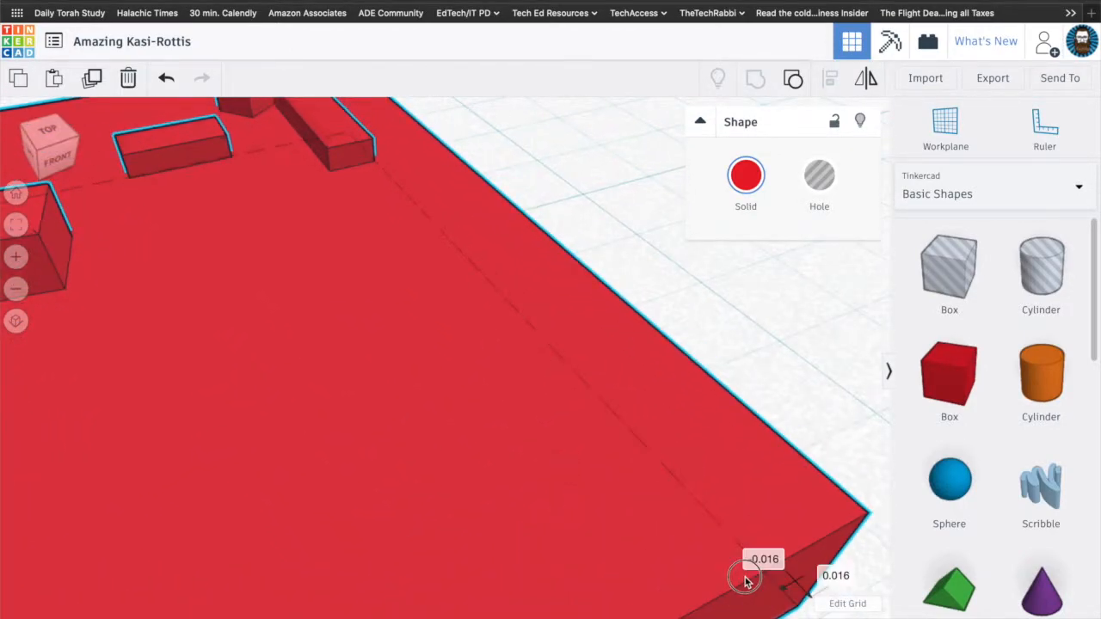
Step: Delete the front Br piece that stands apart from the other pieces
scroll(757, 576, "down", 8)
scroll(482, 427, "down", 2)
left_click_drag(481, 426, 522, 409)
scroll(522, 409, "down", 1)
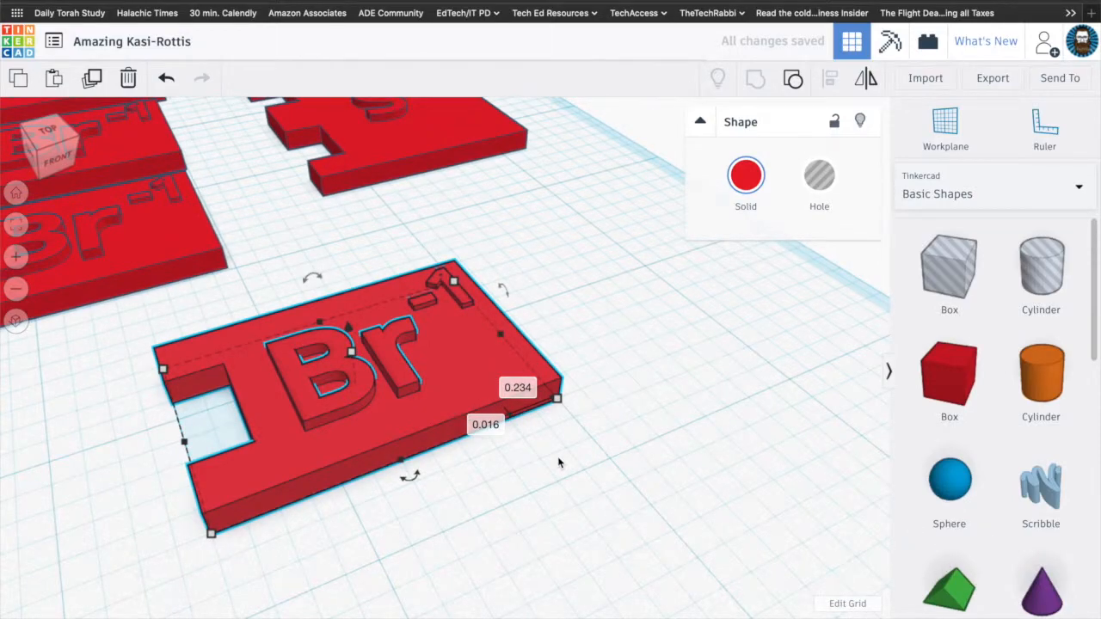
key("Delete")
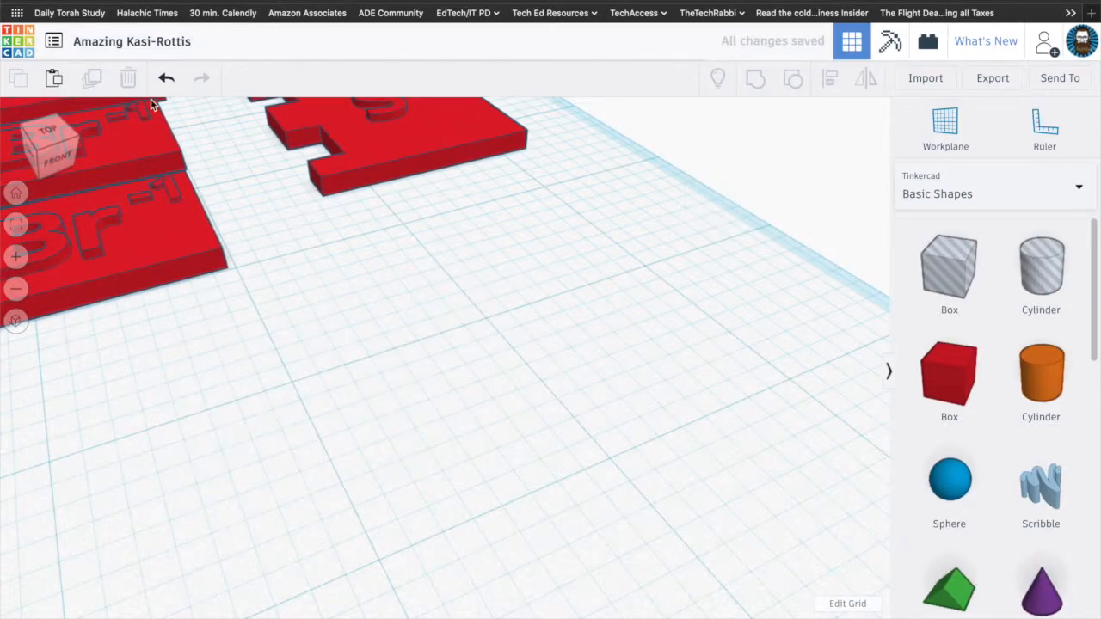
Step: Check the length and width of the blank front box of the Al piece
middle_click_drag(193, 251, 767, 376)
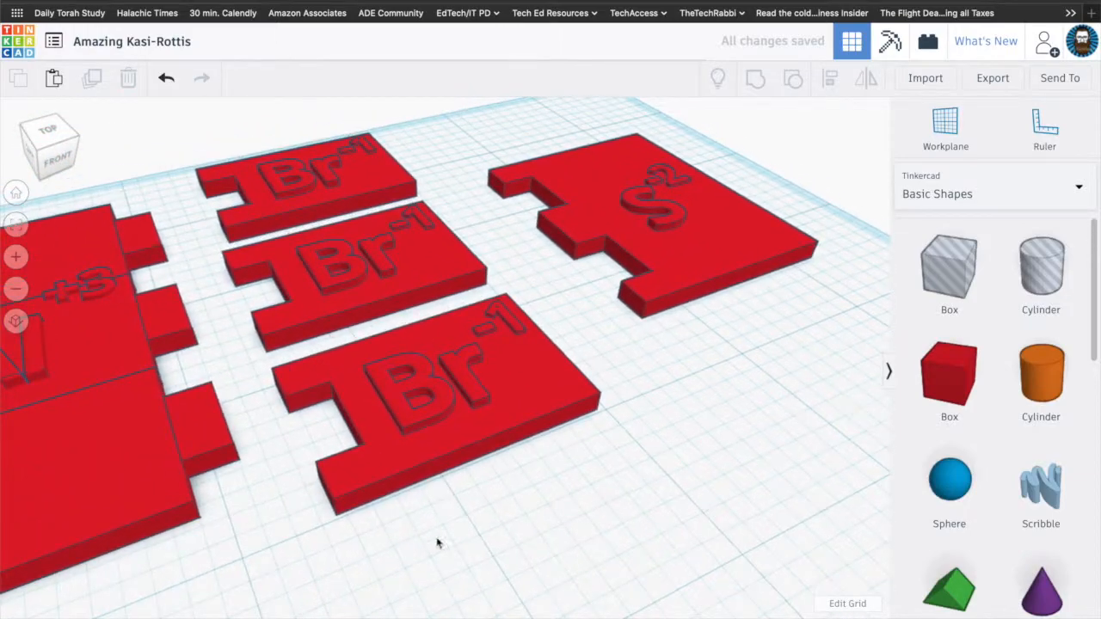
middle_click_drag(338, 569, 765, 458)
left_click(207, 490)
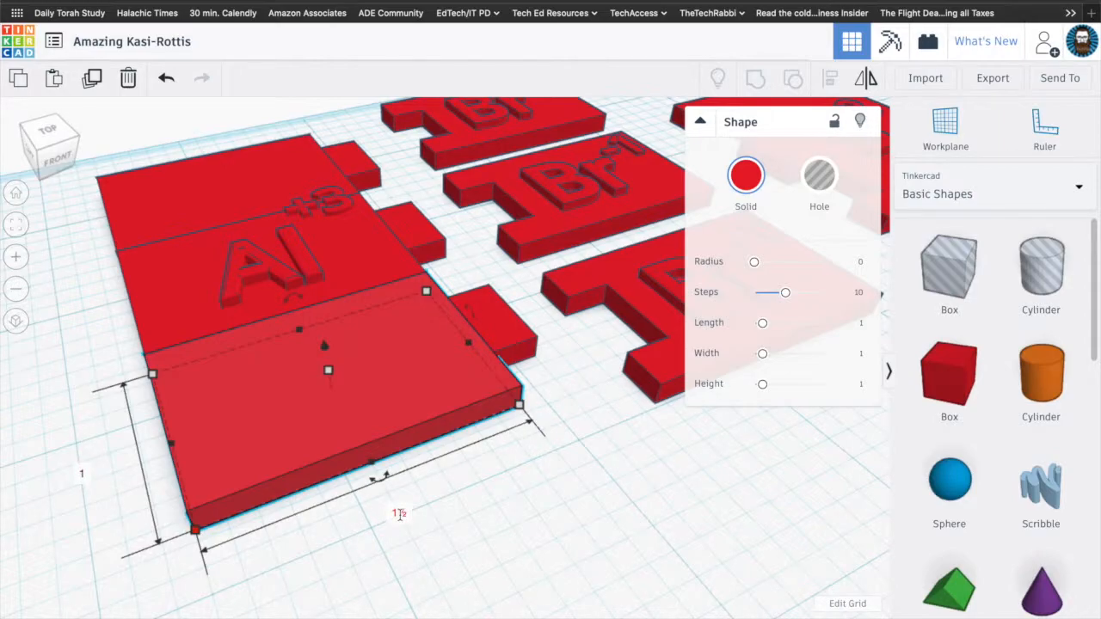
left_click(530, 496)
Step: Check the dimensions of the connector tab attached to the front box of the Al piece
right_click_drag(531, 496, 430, 557)
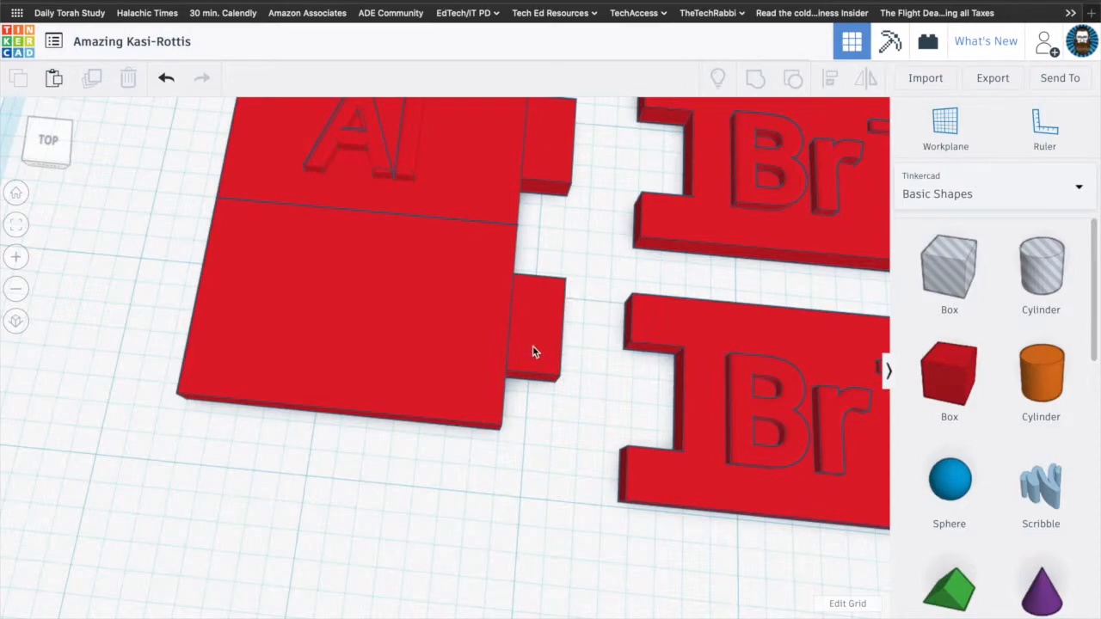
middle_click_drag(533, 351, 432, 421)
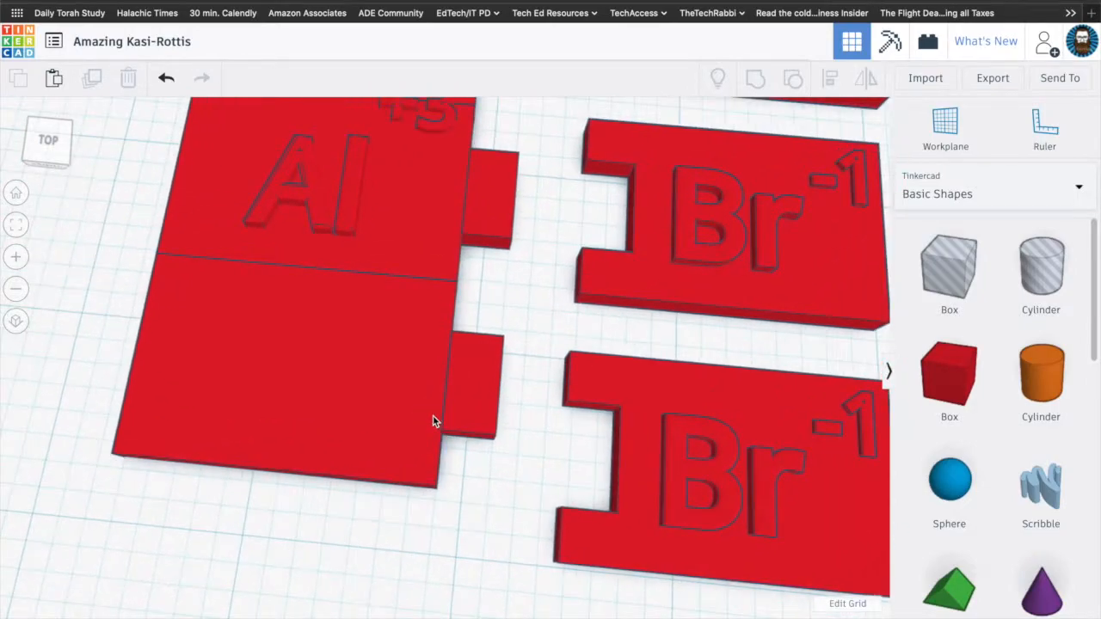
left_click(487, 393)
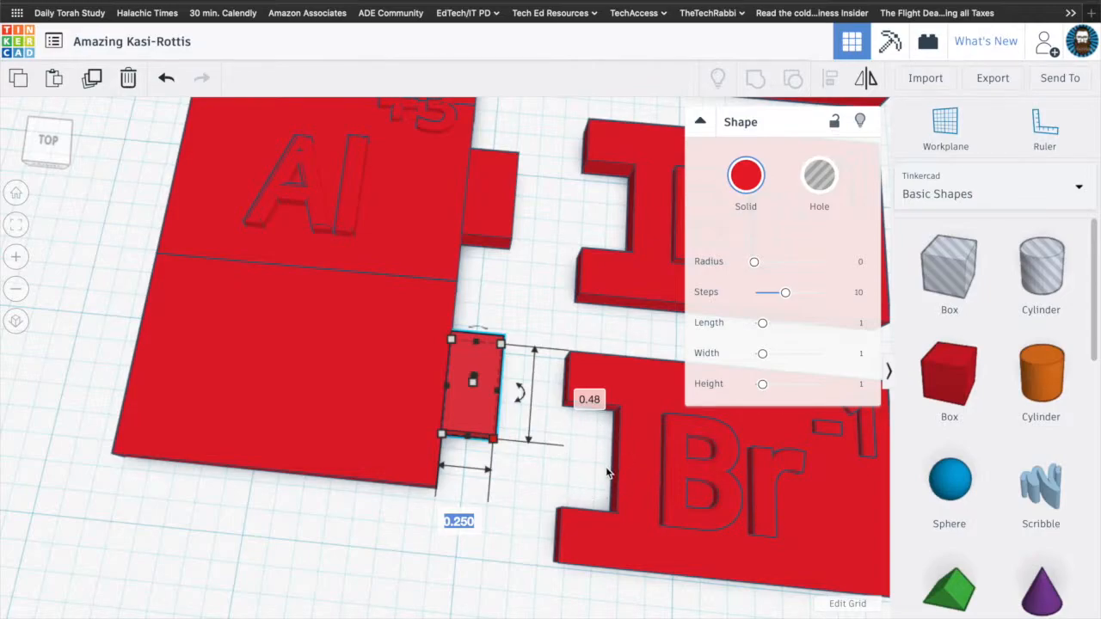
left_click(647, 459)
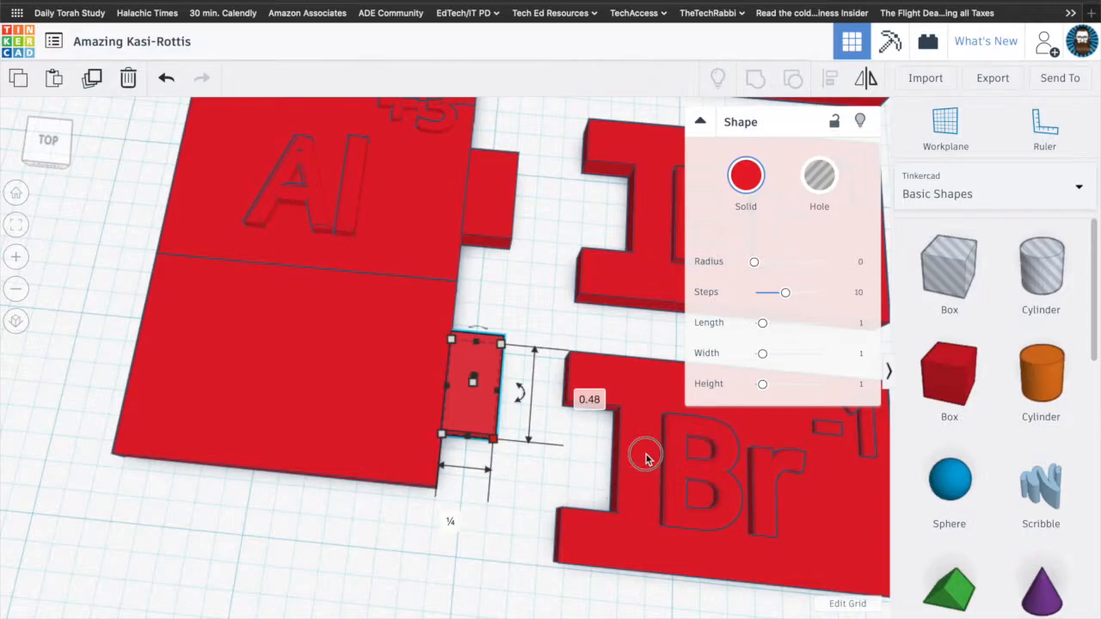
left_click(378, 557)
Step: Try a width of 2.5 in for the front connector tab and undo the change
right_click_drag(405, 474, 472, 407)
left_click(472, 407)
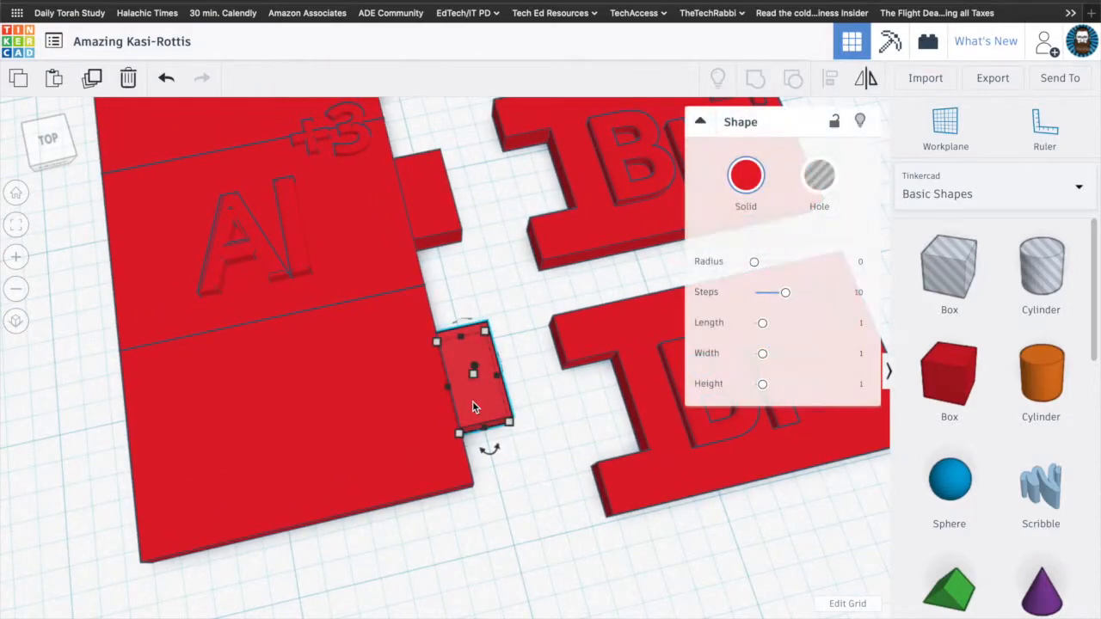
left_click(505, 509)
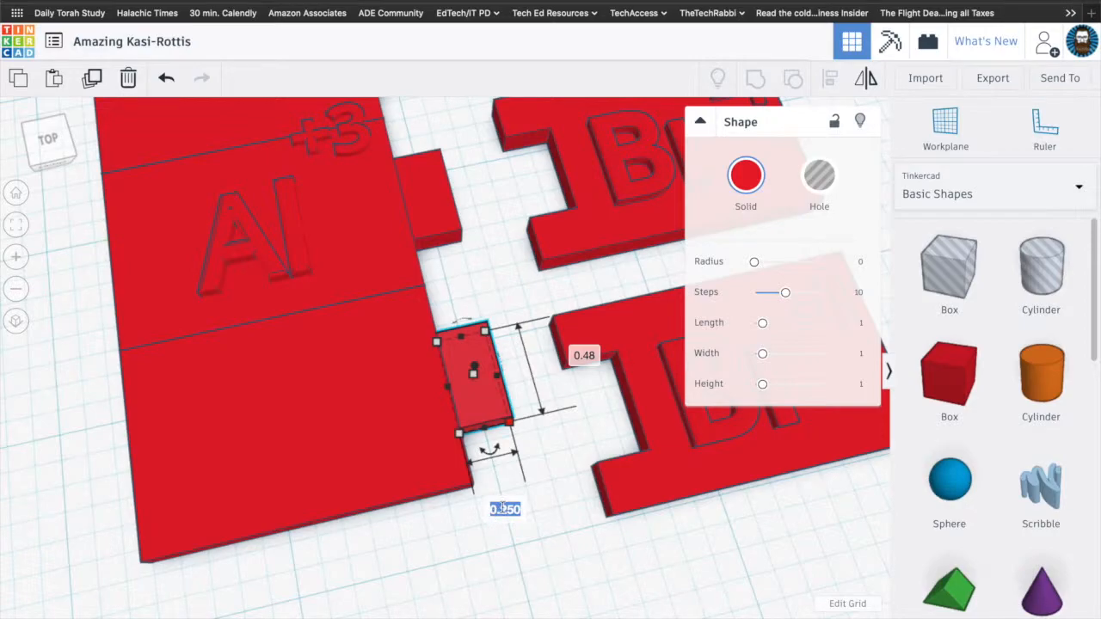
type("00")
key("BackSpace")
type("2.5")
key("Return")
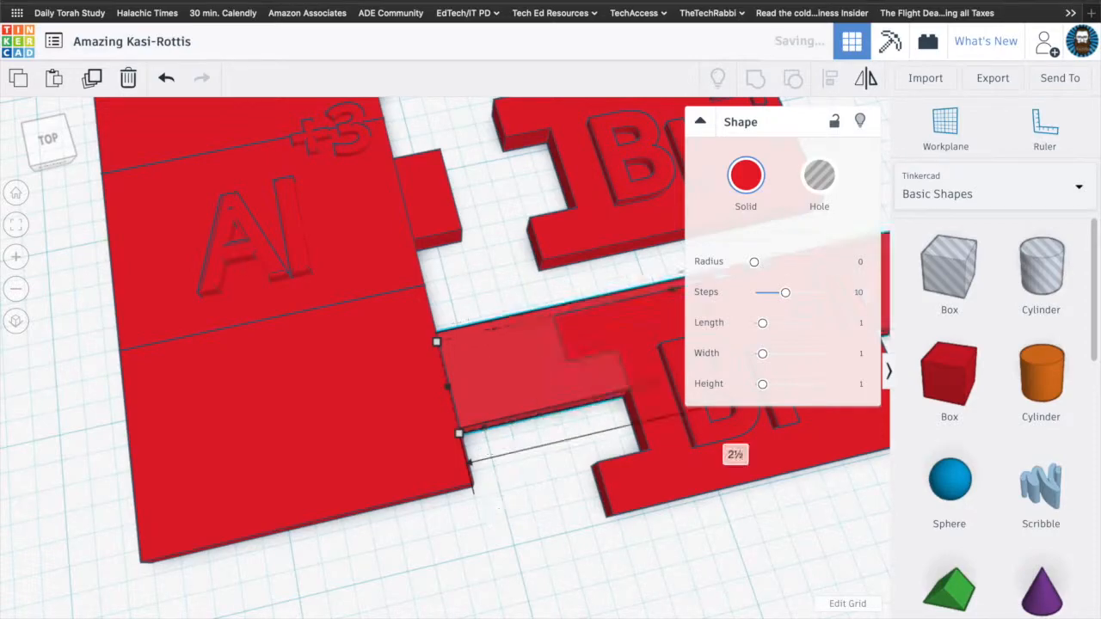
key("ctrl+z")
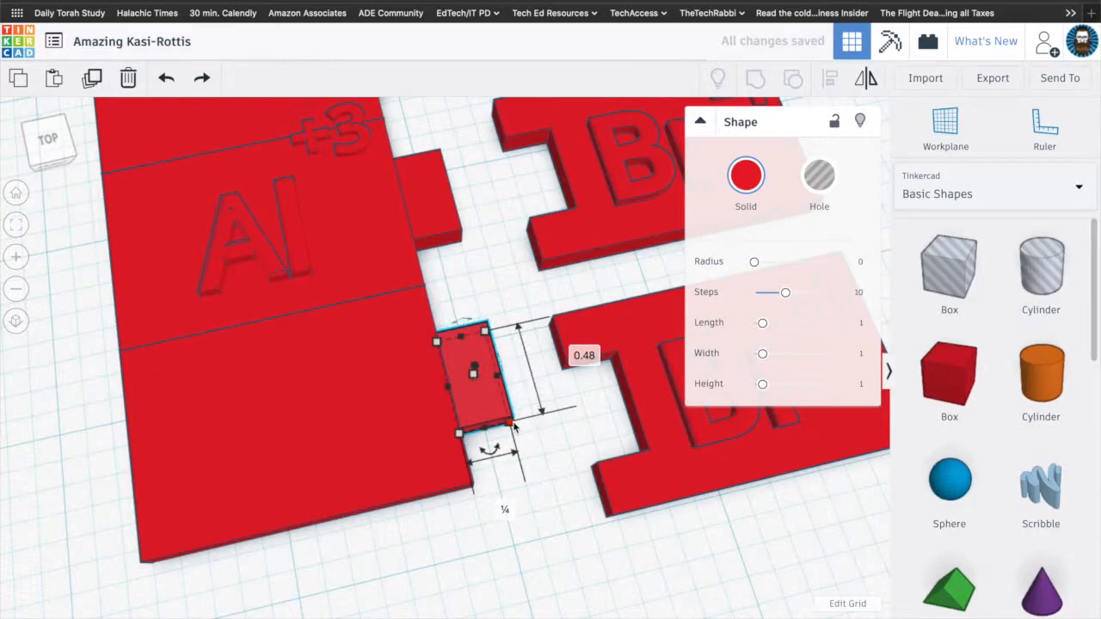
Step: Stretch the front connector tab outward to a width of about 0.358 in and undo the resize
left_click_drag(498, 376, 531, 372)
left_click_drag(505, 376, 518, 371)
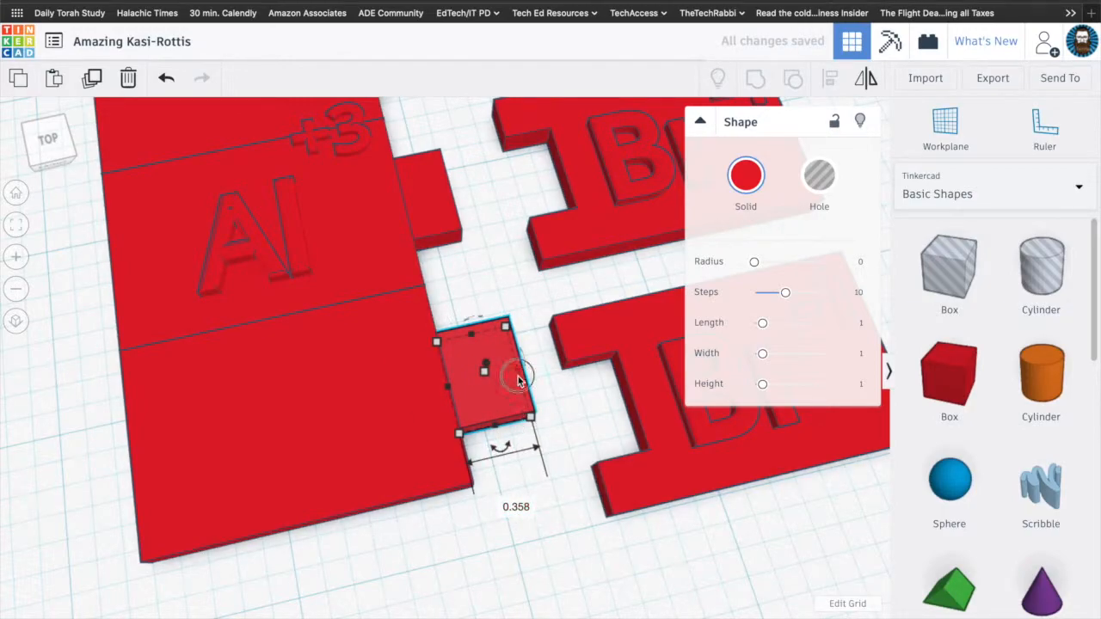
left_click(516, 507)
left_click(516, 511)
left_click(509, 530)
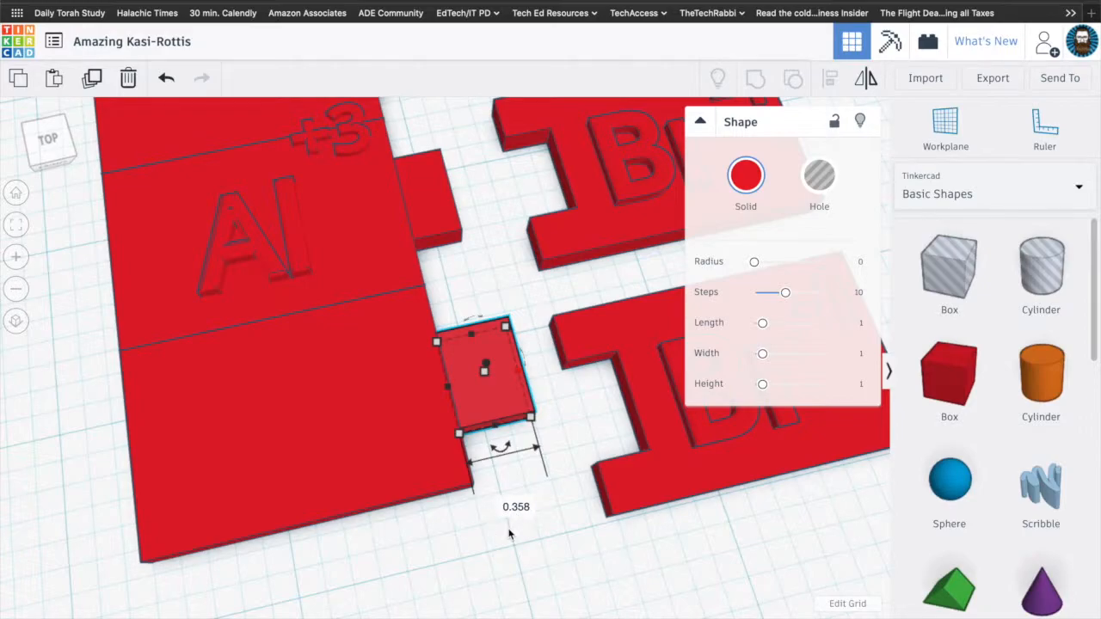
key("super+z")
left_click(499, 545)
Step: Group the blank front box of the Al piece with its connector tab
left_click(279, 415)
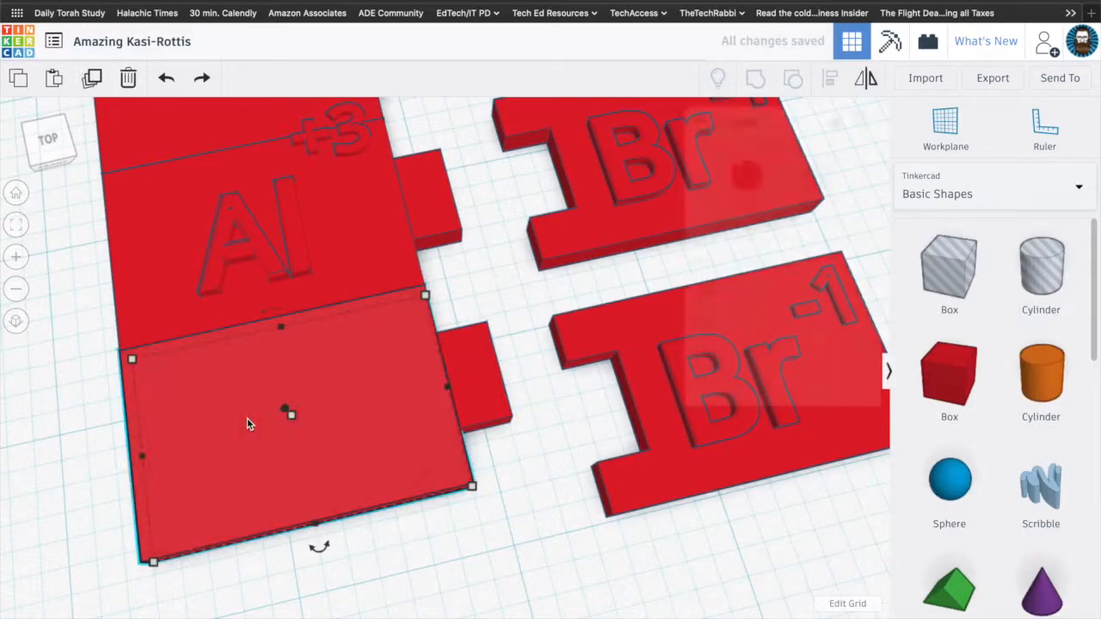
left_click(471, 397, "shift")
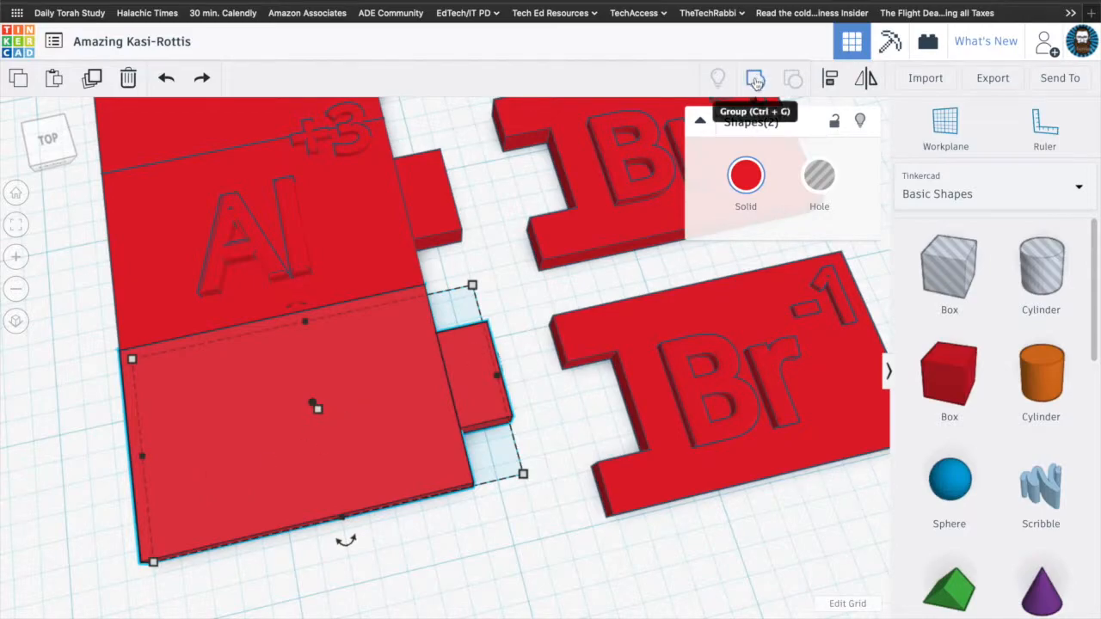
left_click(755, 81)
left_click(442, 585)
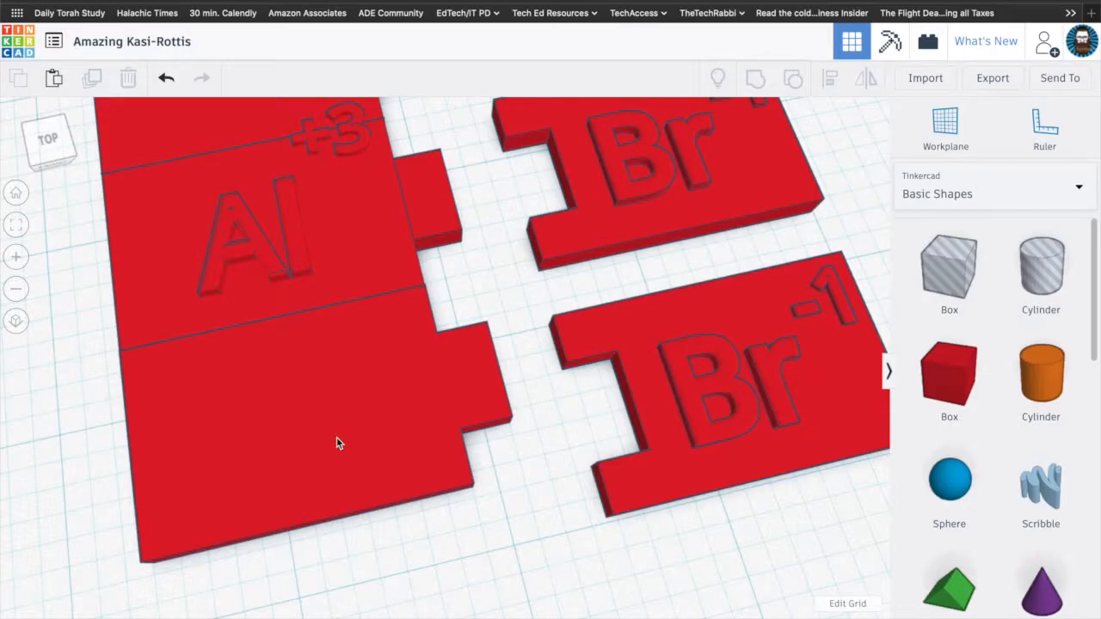
Step: Try moving the grouped front piece away from the Al block, undo the move and ungroup the piece
left_click_drag(336, 438, 314, 464)
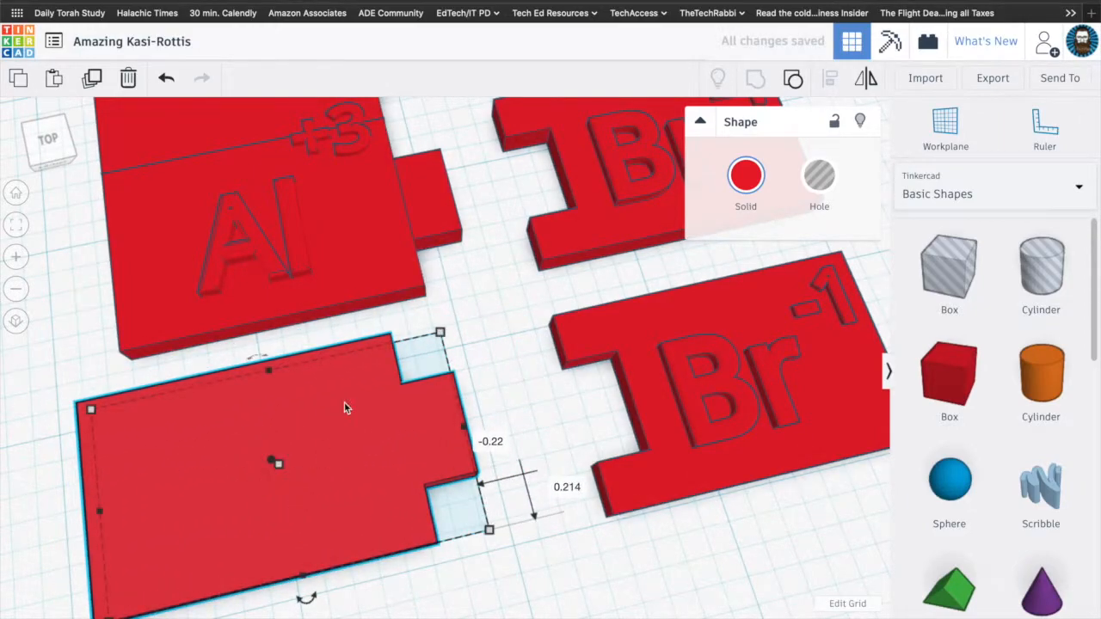
key("ctrl+z")
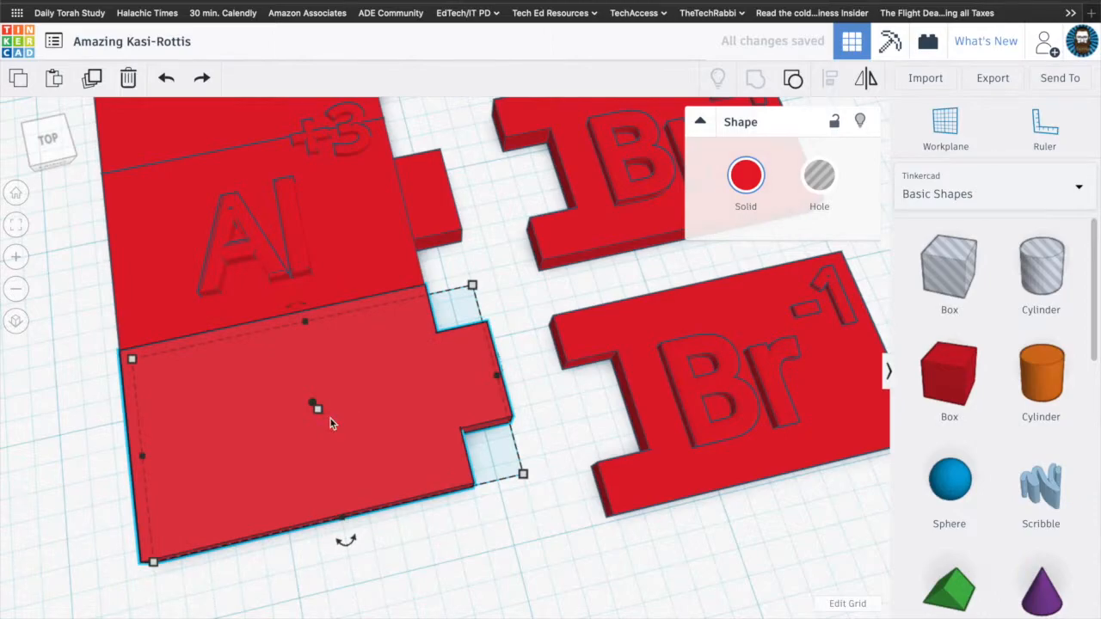
left_click(793, 79)
Step: Move the connector tab off the front box into the gap before the front Br piece
left_click(485, 409)
left_click(526, 499)
left_click_drag(487, 382, 548, 459)
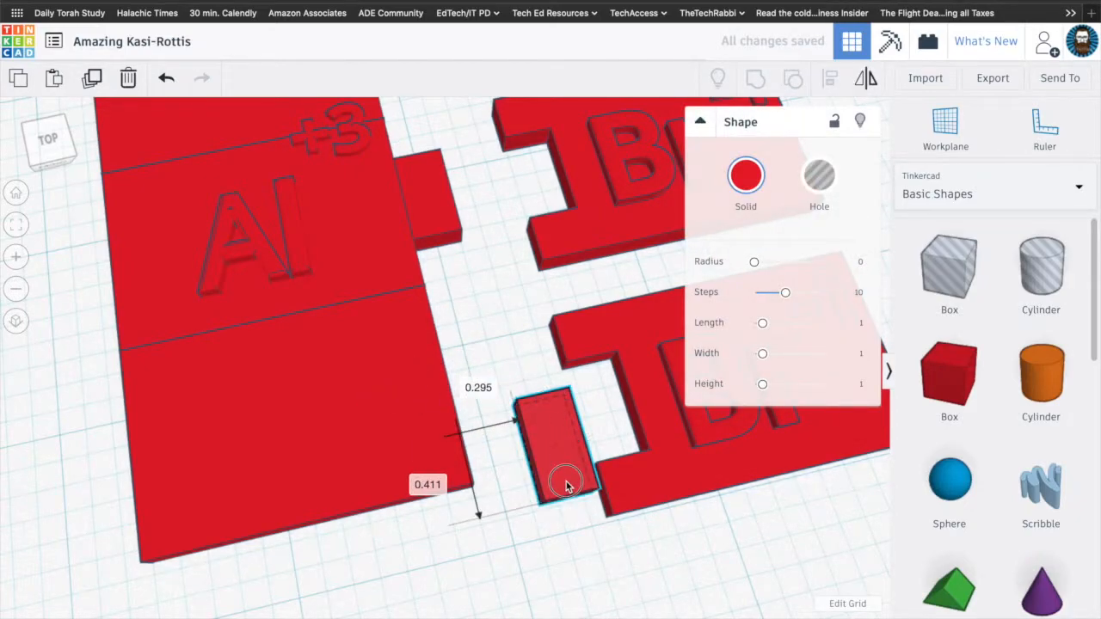
left_click_drag(551, 452, 515, 421)
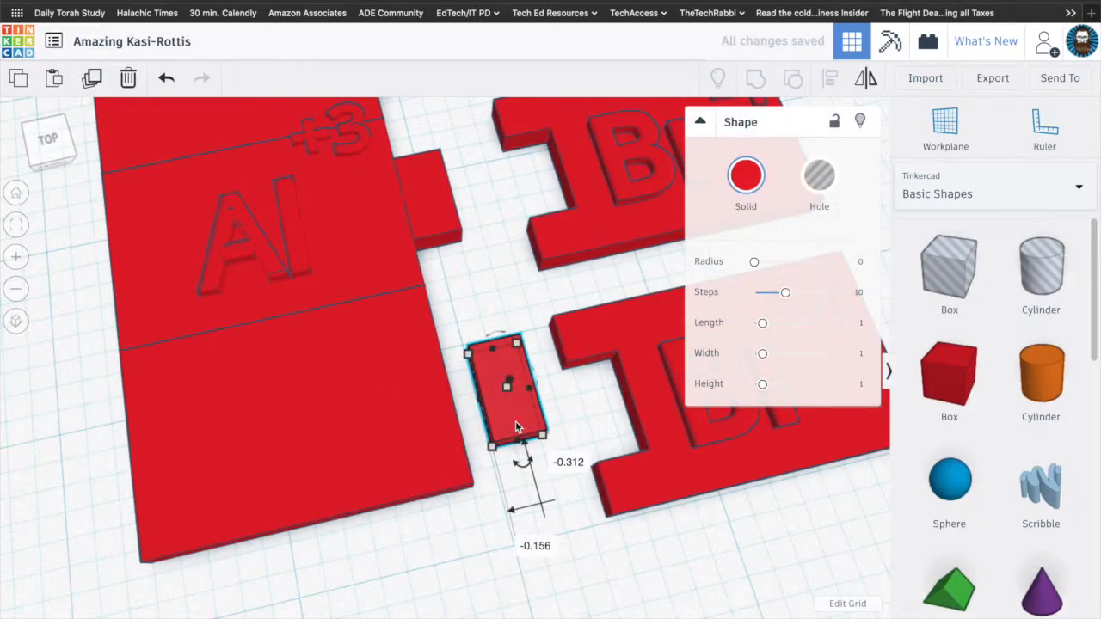
Step: Align the separated tab with the front box, centring it along the box's side edge
left_click(383, 455, "shift")
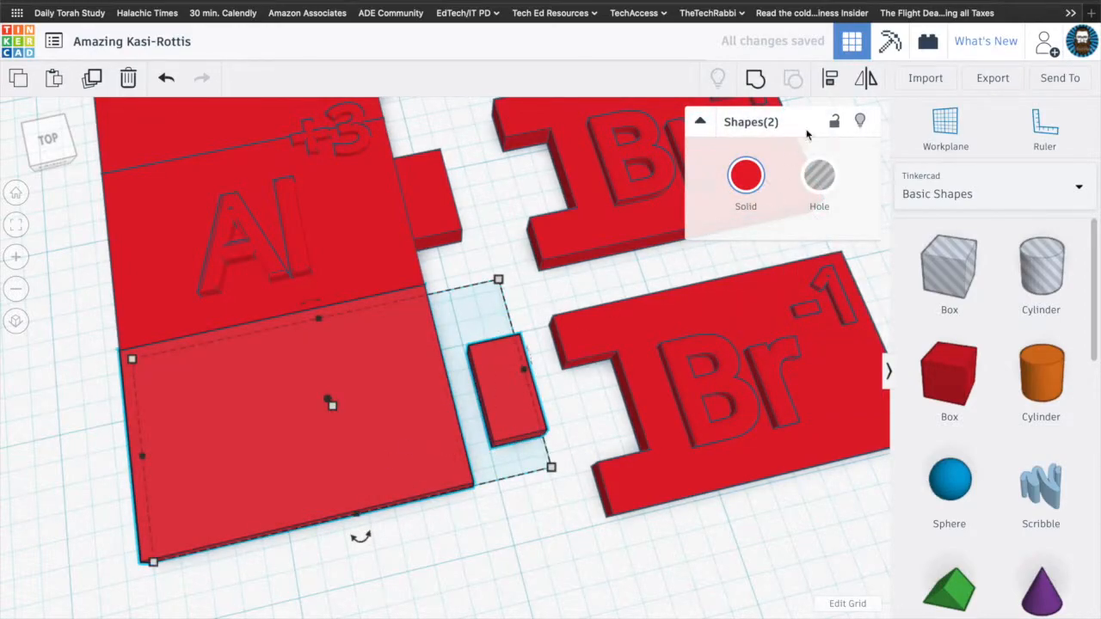
left_click(828, 79)
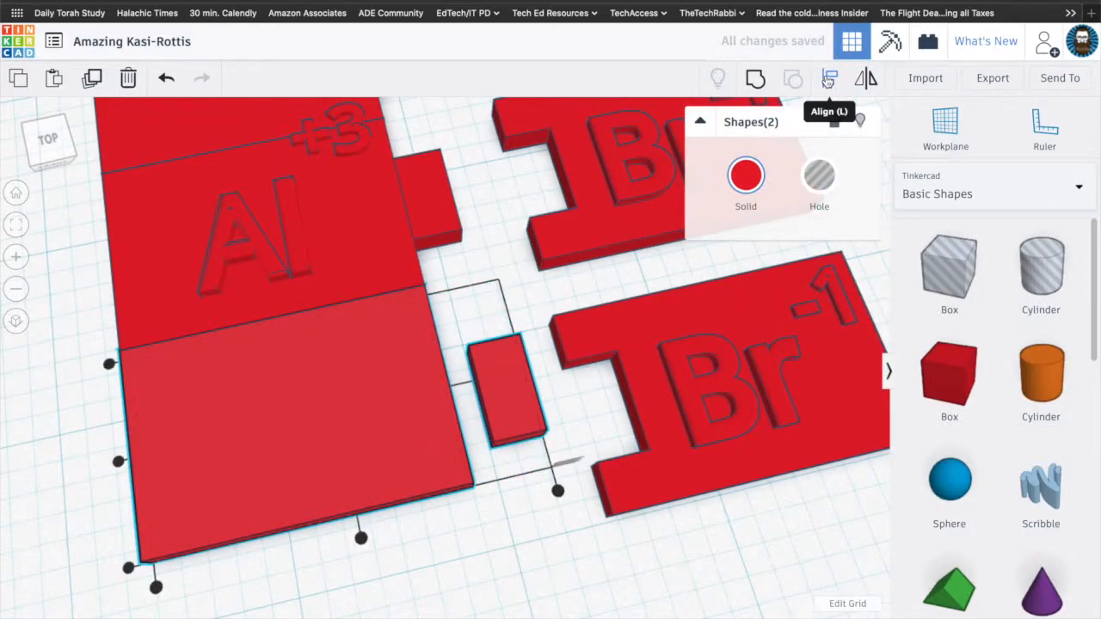
right_click_drag(44, 528, 103, 574)
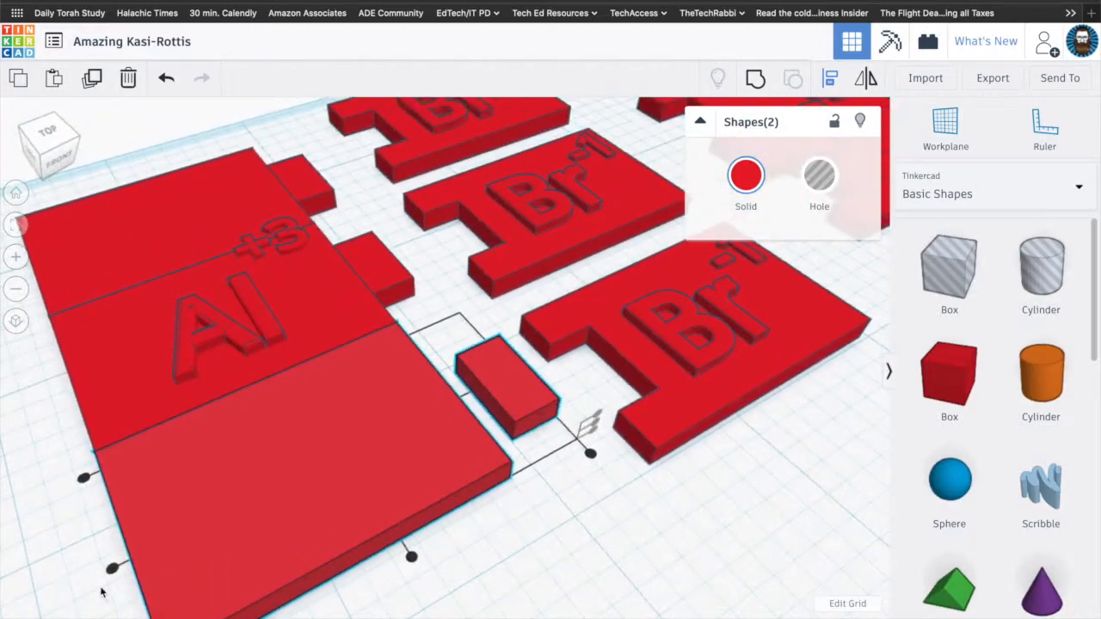
middle_click_drag(104, 576, 222, 416)
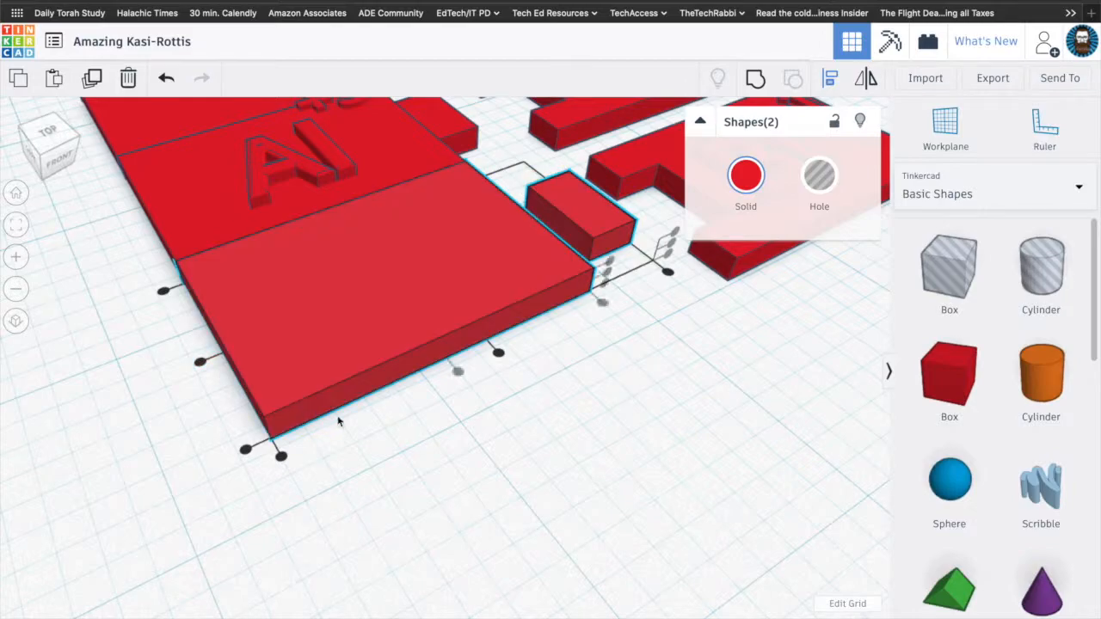
left_click(199, 364)
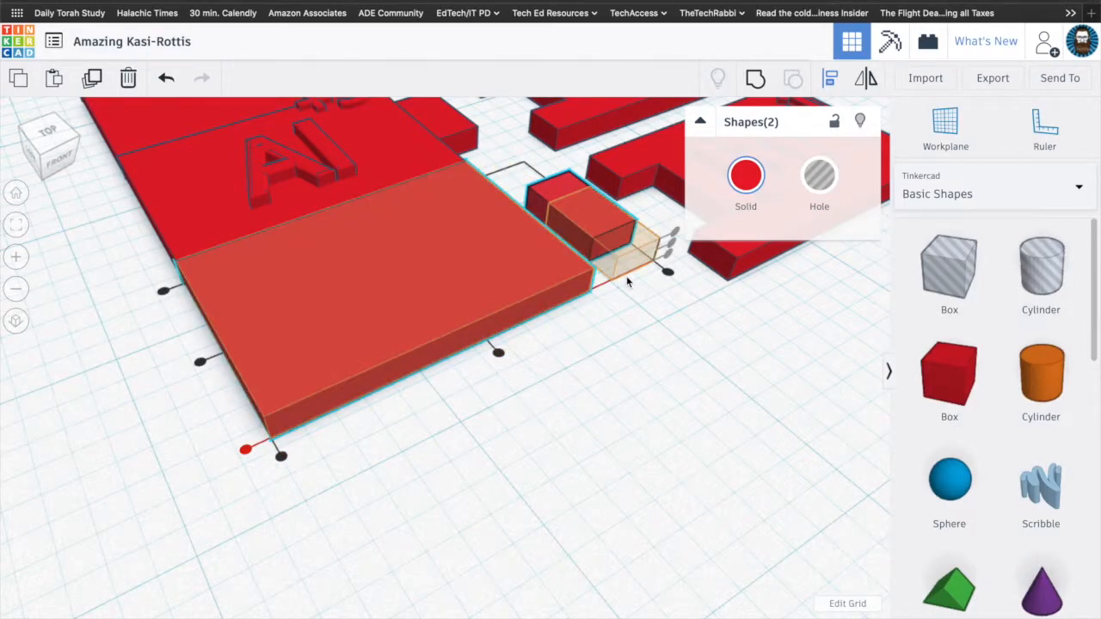
left_click(668, 271)
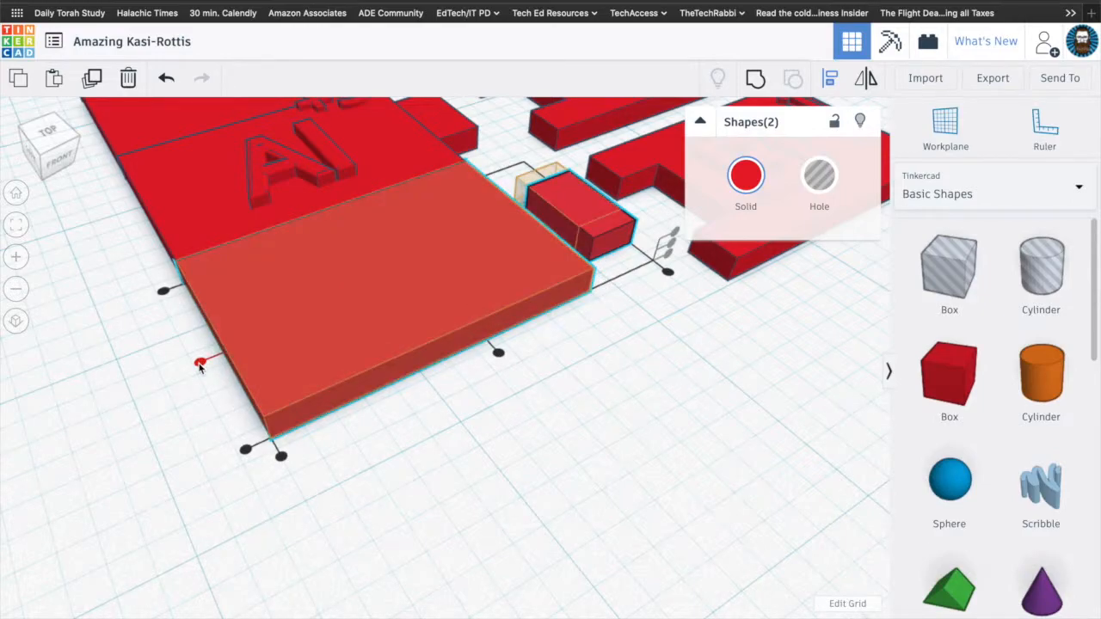
left_click(199, 362)
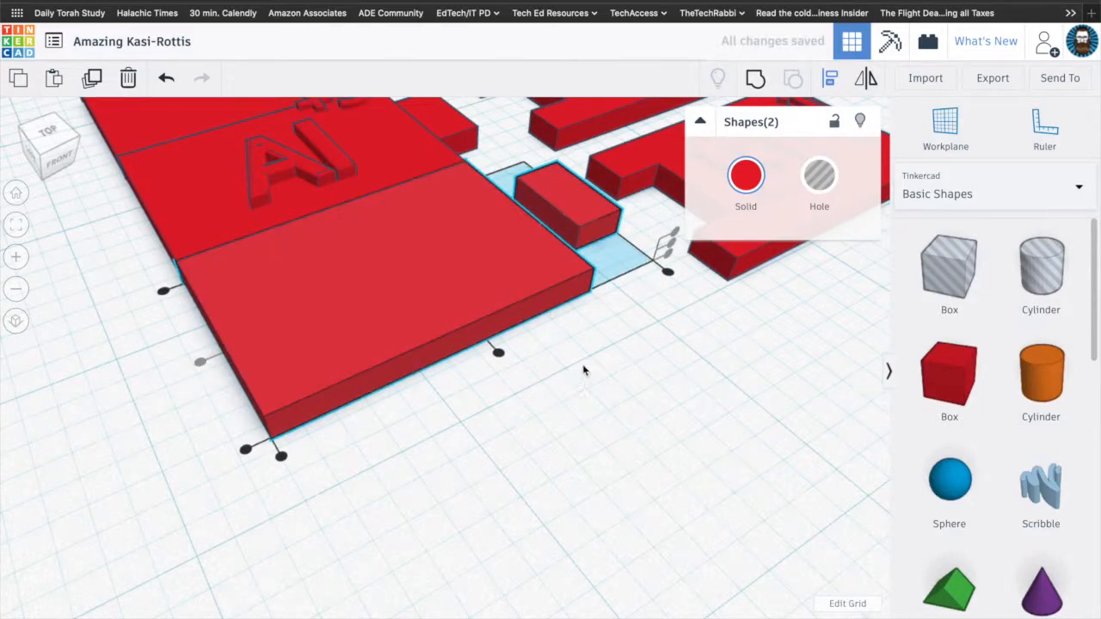
Step: Align the outer side edges of the tab and the front box, and undo the alignment
right_click_drag(584, 368, 503, 391)
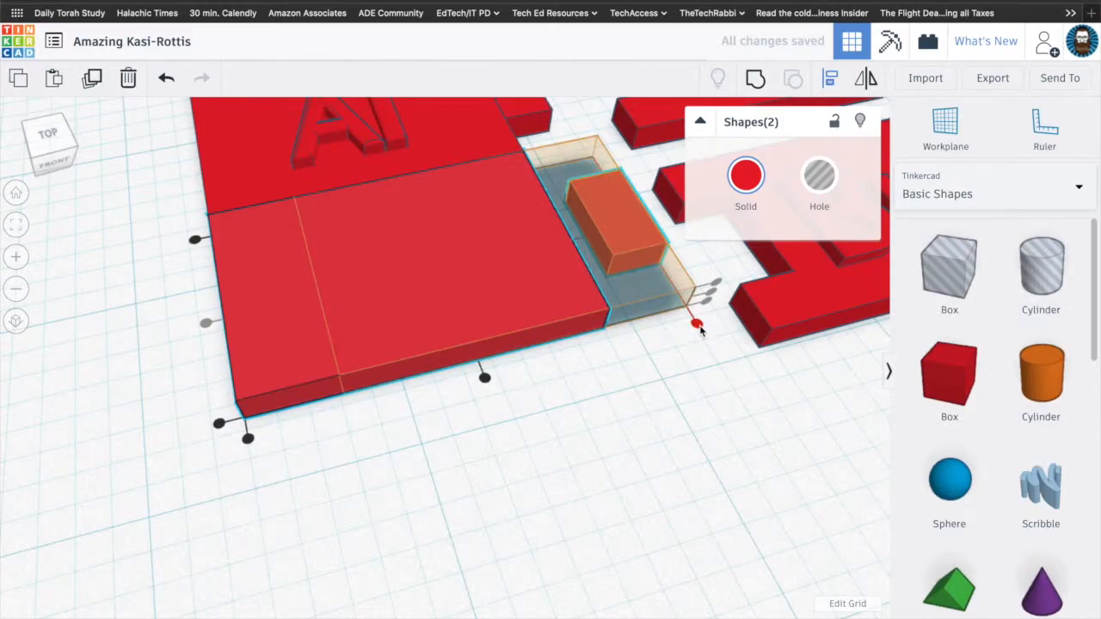
left_click(696, 324)
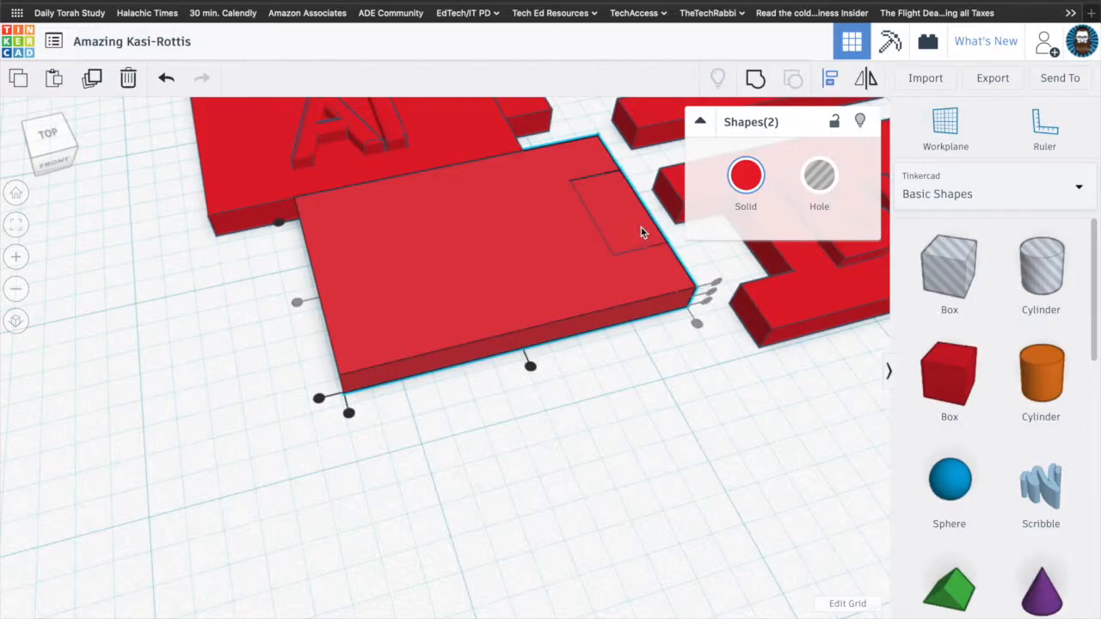
left_click(667, 241)
left_click(628, 264)
mouse_move(675, 366)
left_mouse_down()
mouse_move(664, 368)
mouse_move(631, 305)
left_mouse_up()
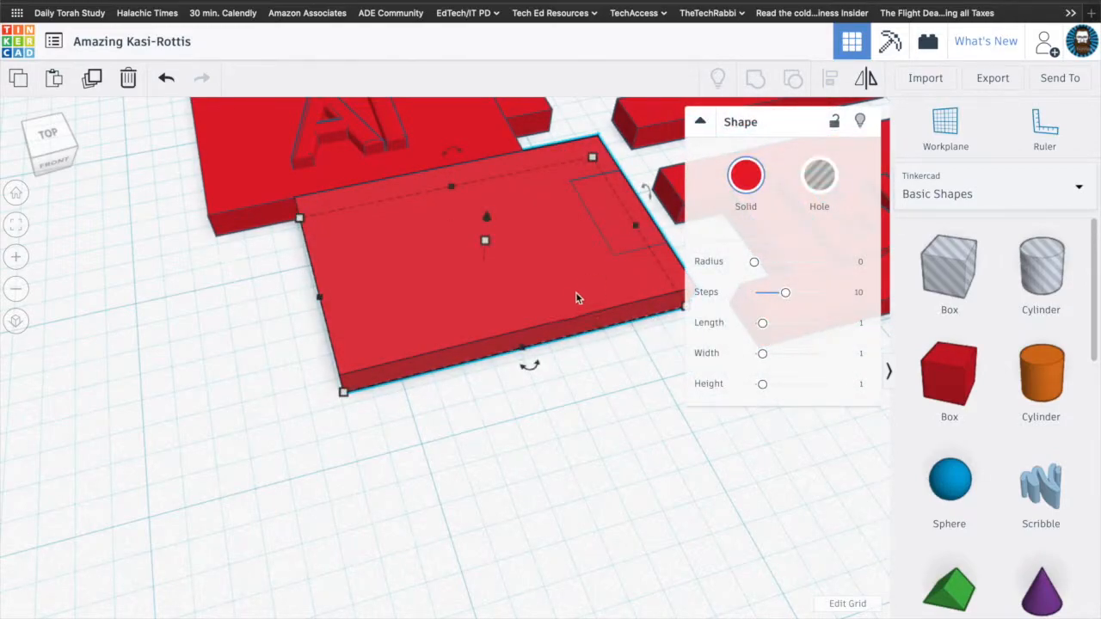
key("ctrl+z")
Step: Move the tab inside the front box against its outer edge and centre-align the two shapes
left_click_drag(615, 207, 565, 248)
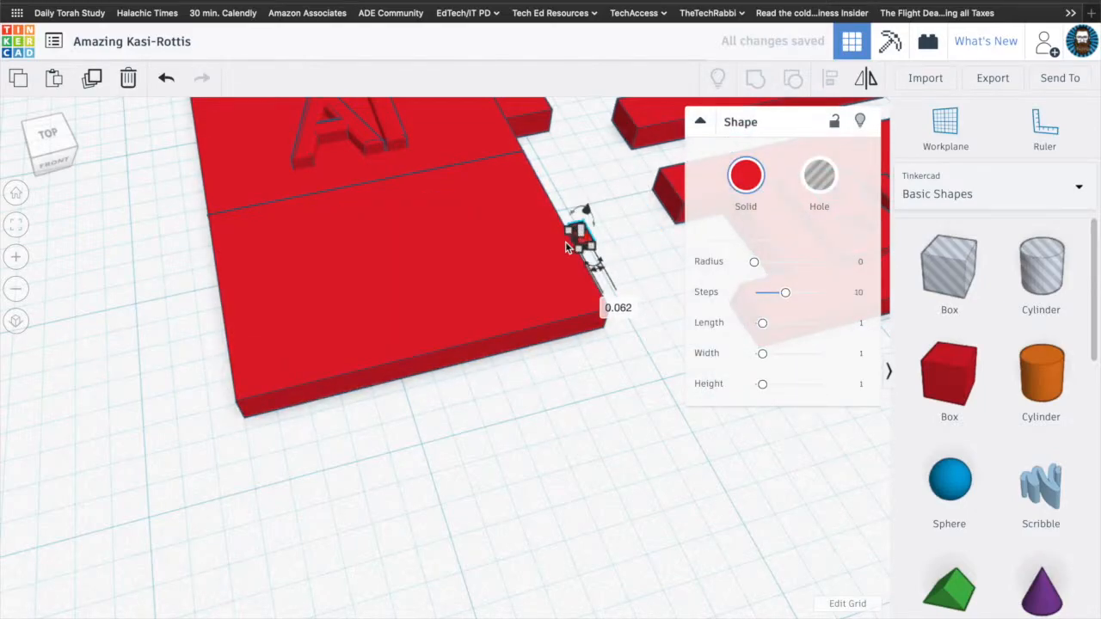
key("ctrl+z")
left_click_drag(624, 251, 545, 263)
left_click_drag(470, 403, 575, 215)
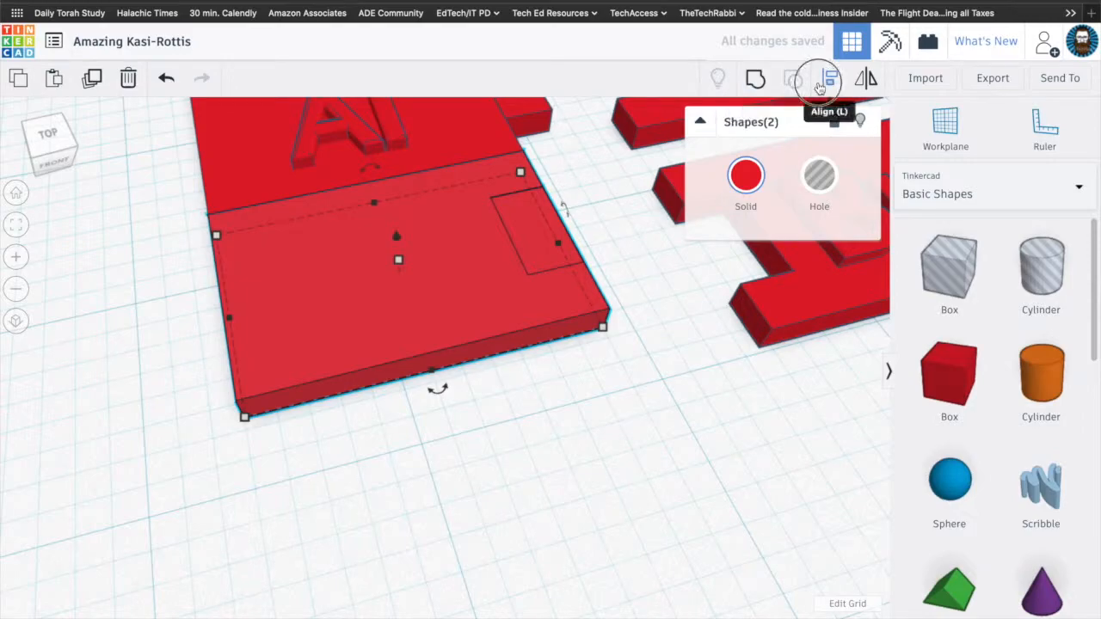
left_click(819, 87)
left_click(207, 323)
left_click(569, 603)
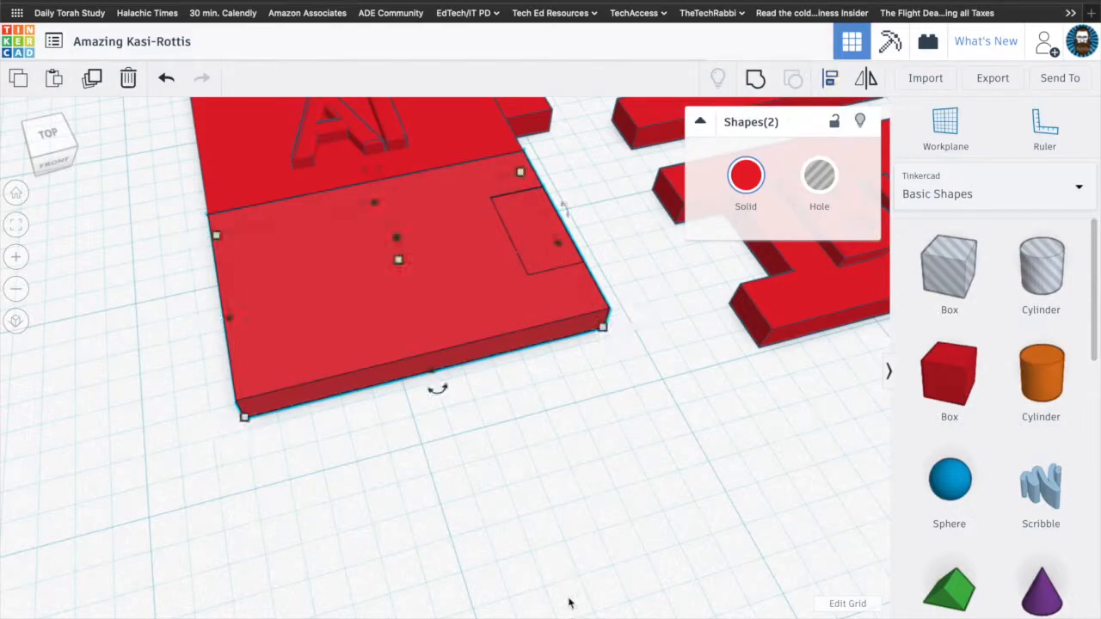
Step: Select the connector tab with the front box and align the two shapes along their outer side edges
left_click(556, 401)
left_click(534, 250)
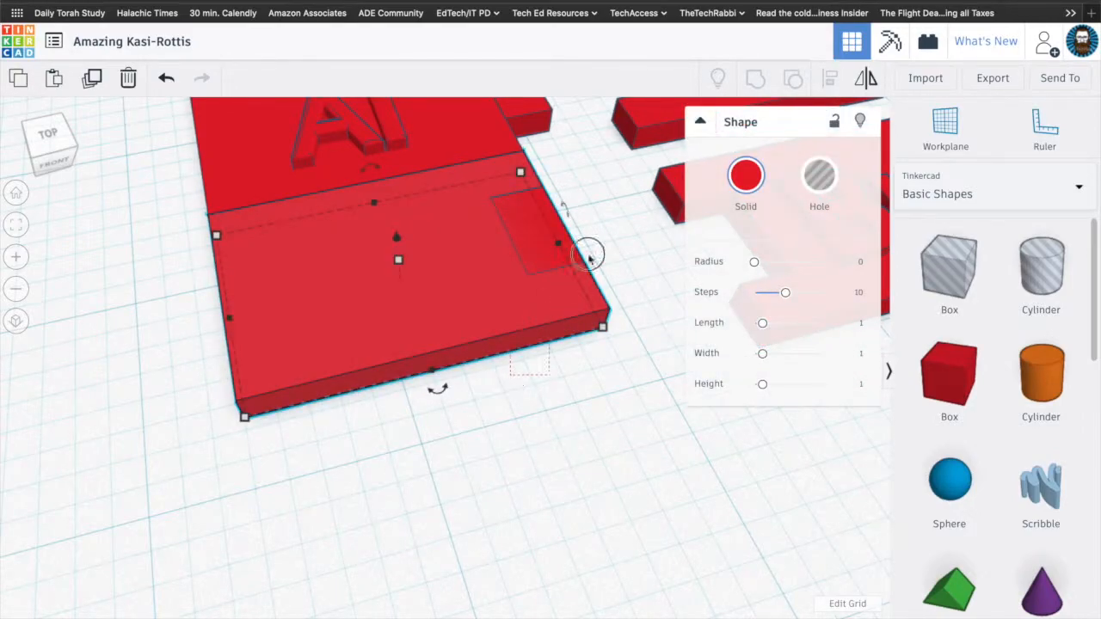
left_click(582, 279, "shift")
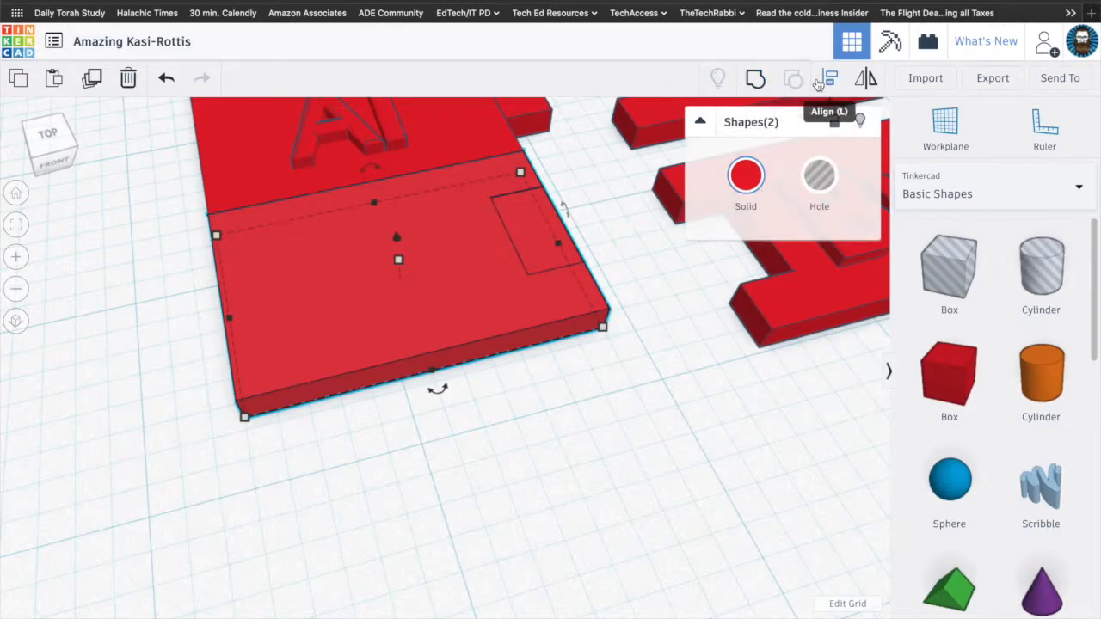
left_click(829, 79)
left_click(613, 346)
left_click(565, 425)
middle_click_drag(564, 425, 422, 488)
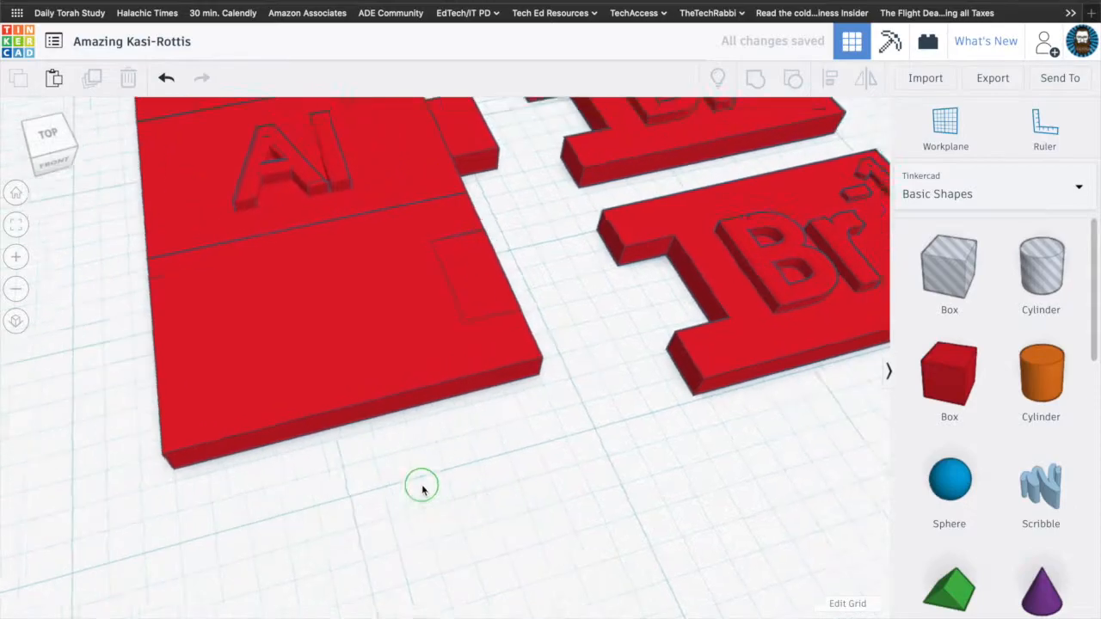
Step: Select only the connector tab and move it exactly 0.25 inch outward from the front box's side edge
left_click(324, 381)
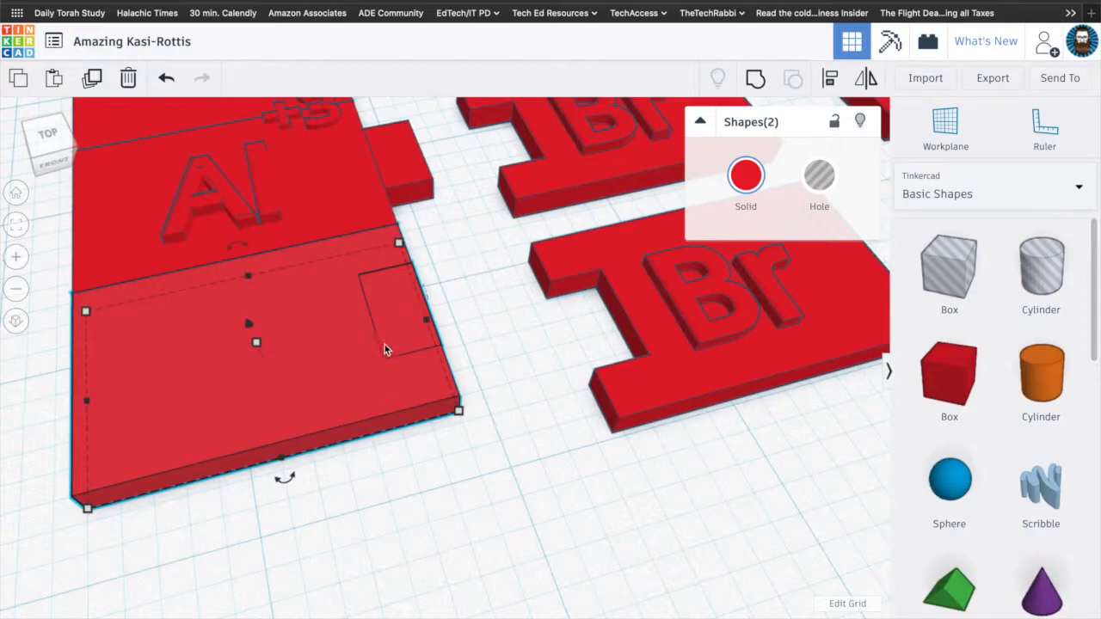
left_click(476, 448)
left_click_drag(516, 460, 286, 290)
left_click(279, 387, "shift")
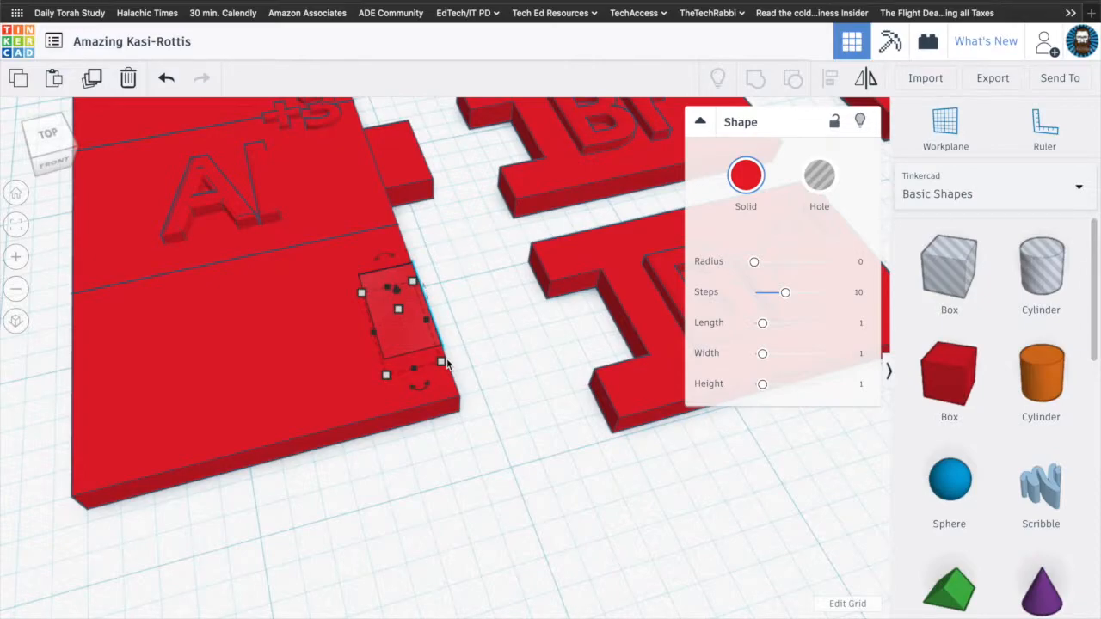
left_click_drag(422, 341, 506, 323)
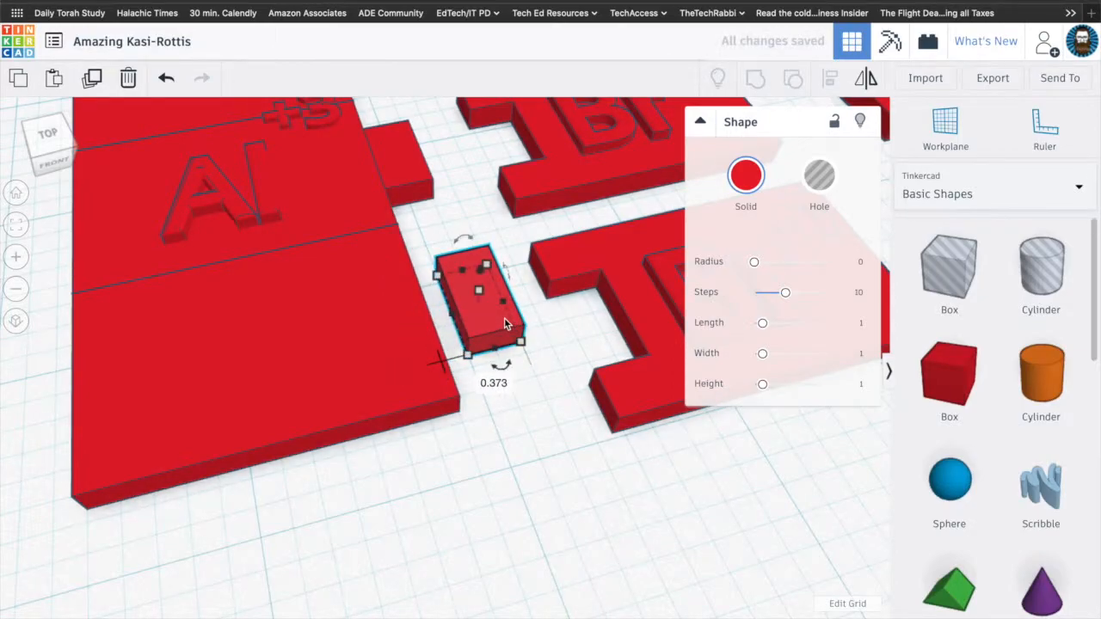
left_click(492, 384)
key("BackSpace")
type(".25")
key("Return")
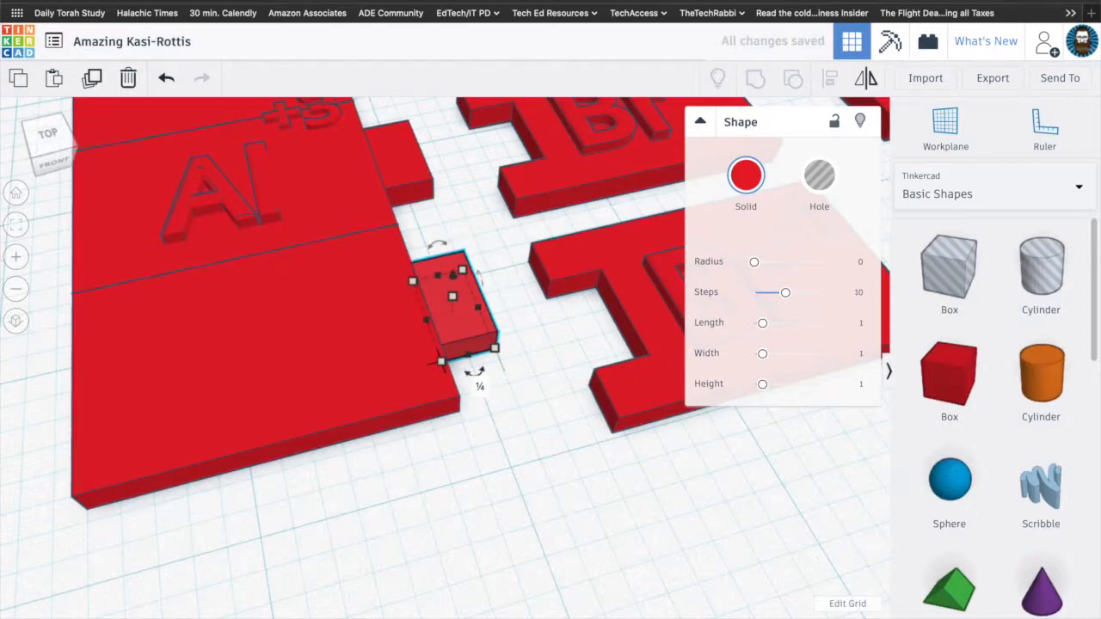
left_click(461, 443)
Step: Group the front box and its protruding connector tab into one piece
scroll(445, 311, "up", 5)
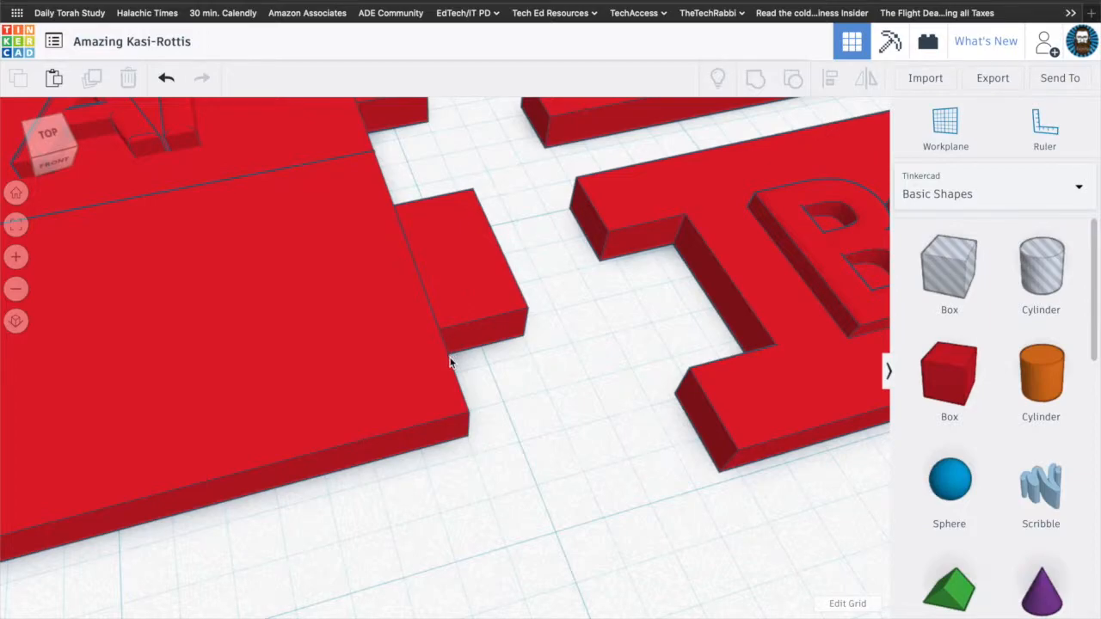
left_click(484, 271)
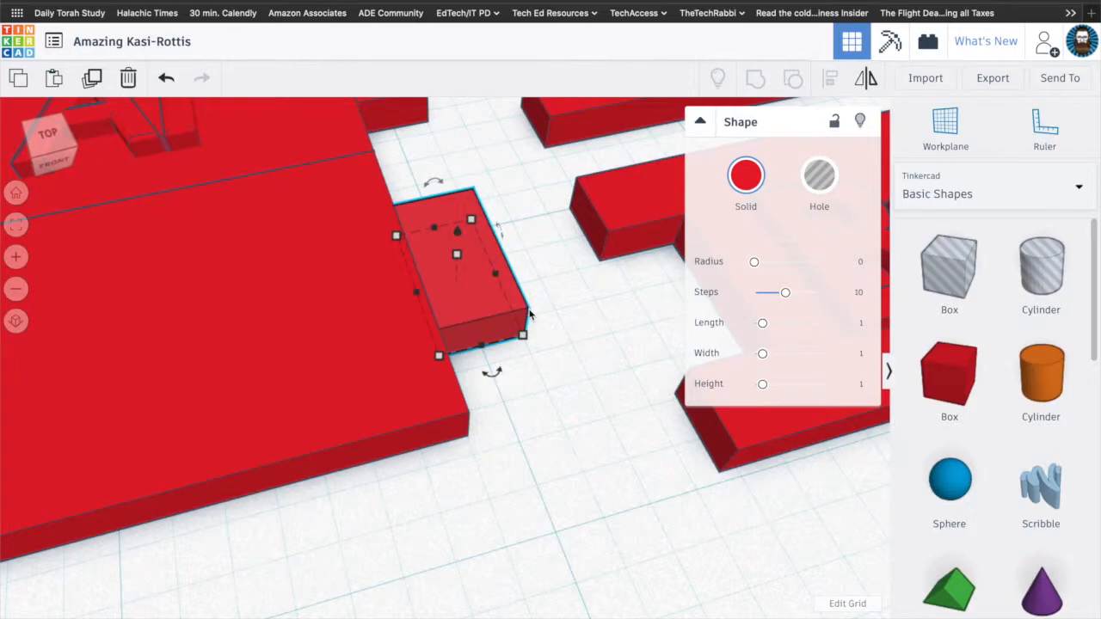
left_click(507, 413)
left_click_drag(560, 487, 368, 287)
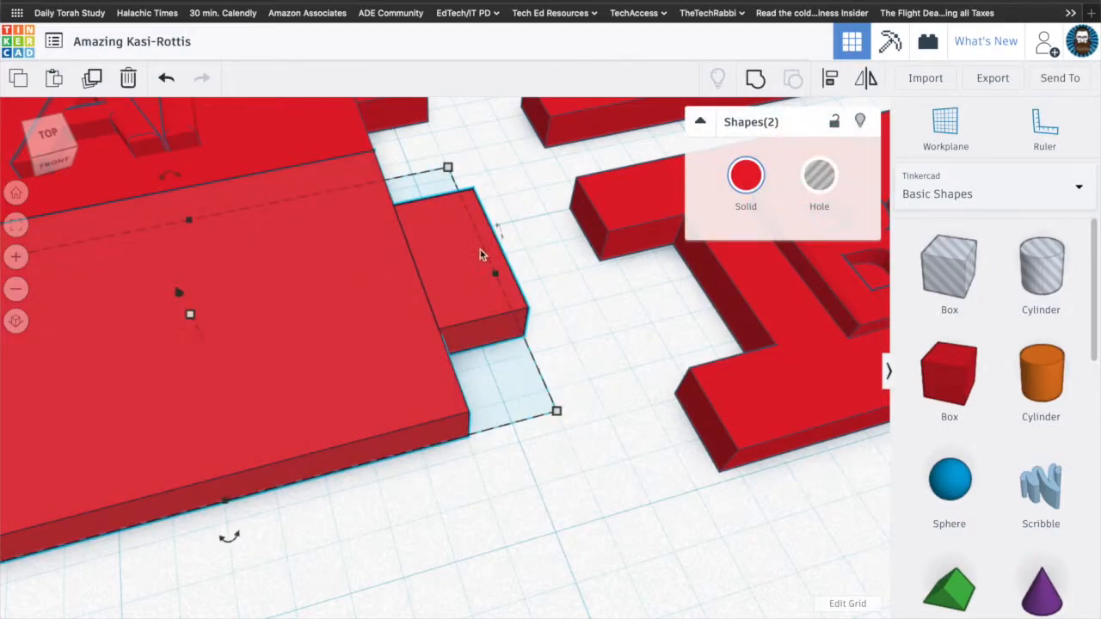
left_click(752, 83)
scroll(174, 282, "down", 5)
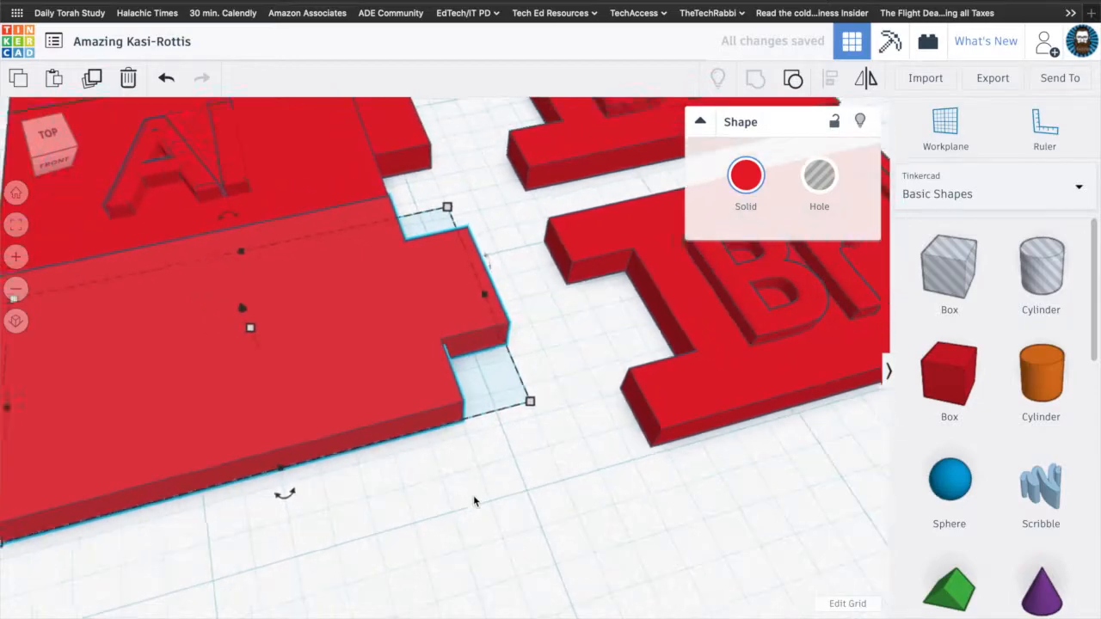
Step: Delete the two plain boxes behind the grouped piece and their two loose connector tabs, keeping the Al and +3 lettering
right_click_drag(71, 483, 107, 457)
left_click(116, 344)
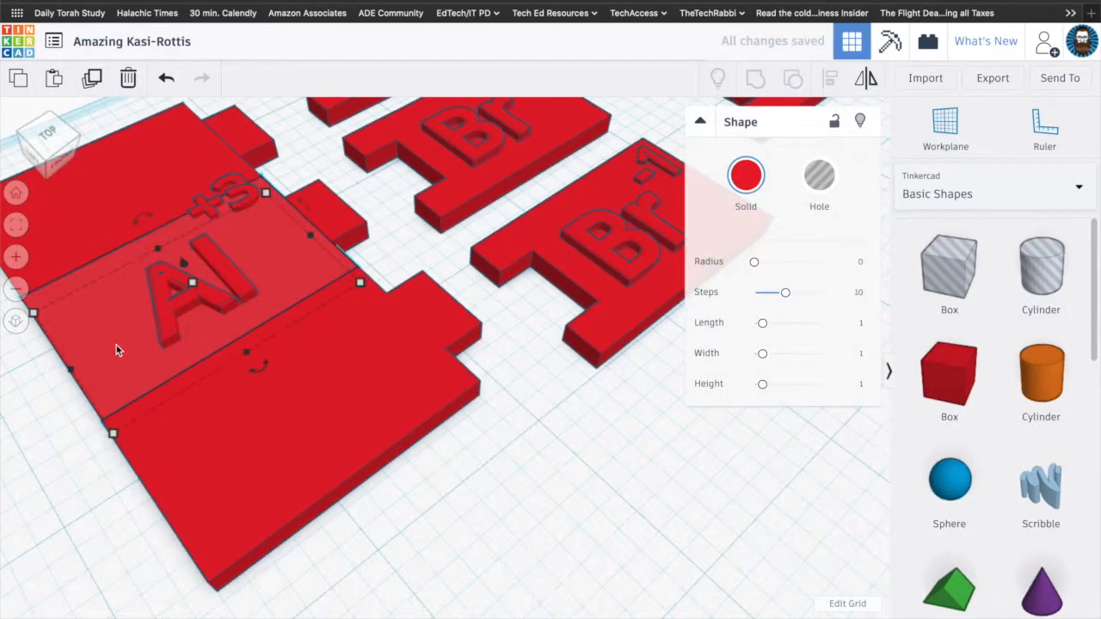
key("Delete")
left_click(91, 221)
key("Delete")
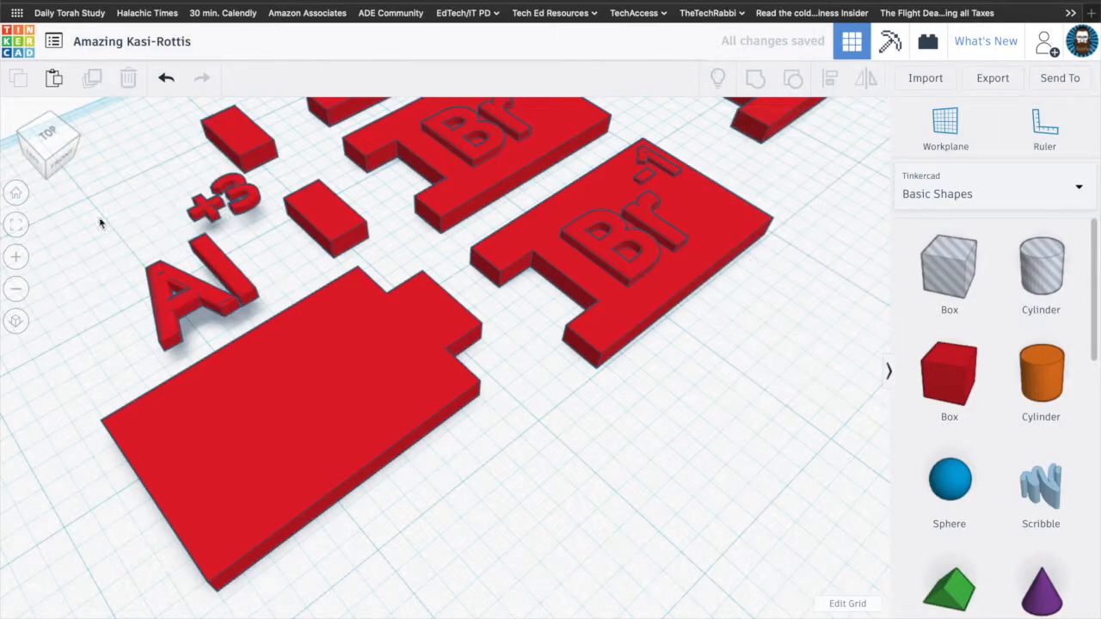
left_click(241, 137)
key("Delete")
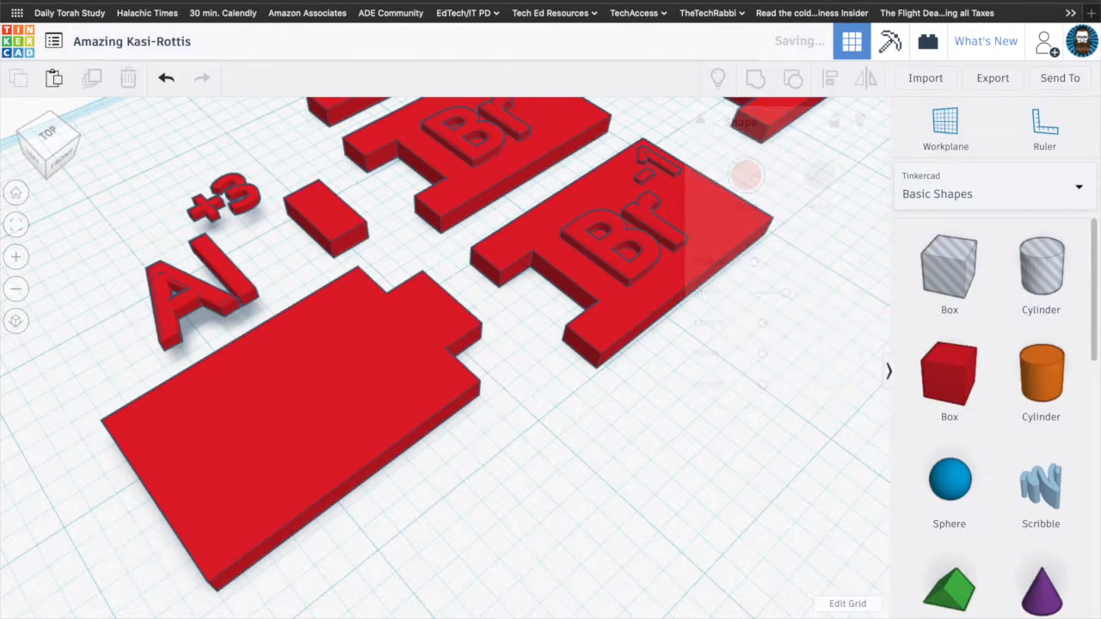
left_click(322, 218)
key("Delete")
Step: Delete the blank grouped piece and undo the deletion
left_click(264, 520)
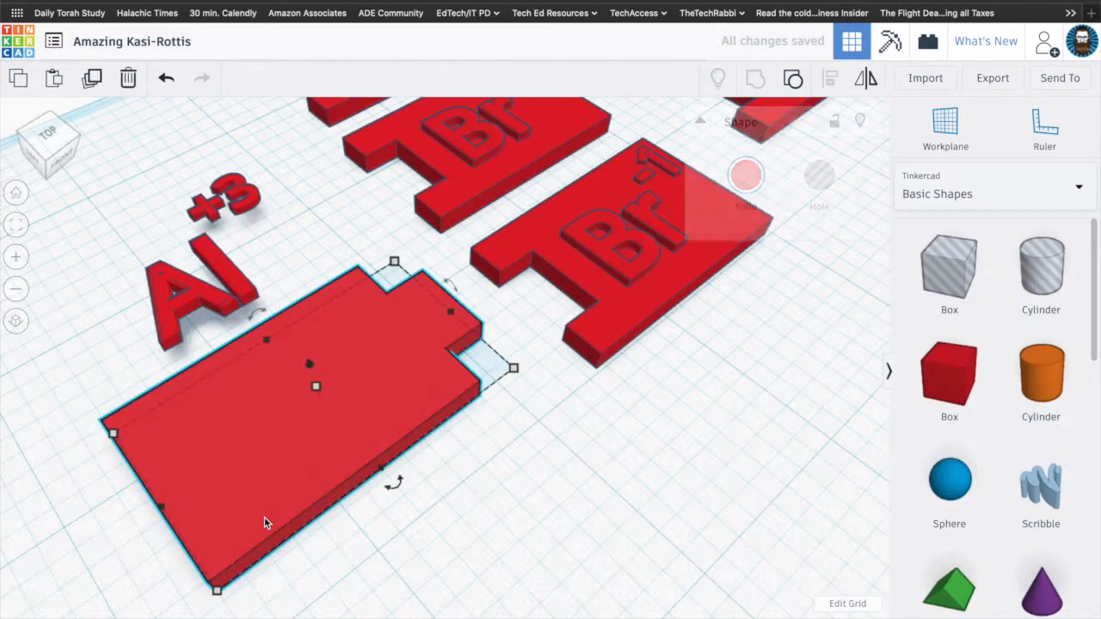
middle_click_drag(344, 514, 575, 416)
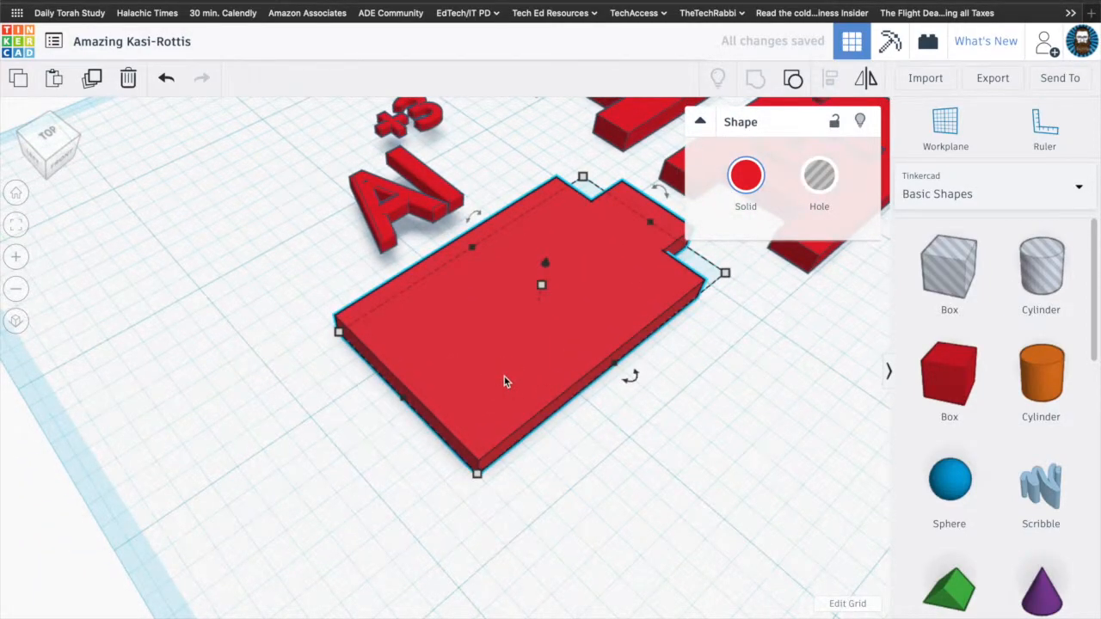
left_click(20, 83)
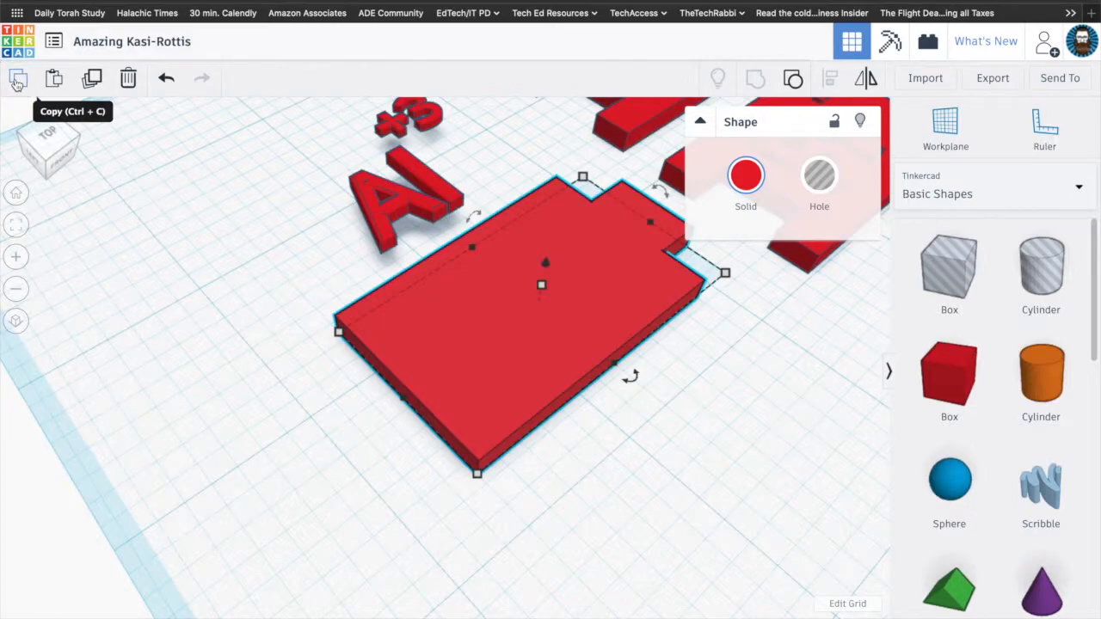
left_click(93, 80)
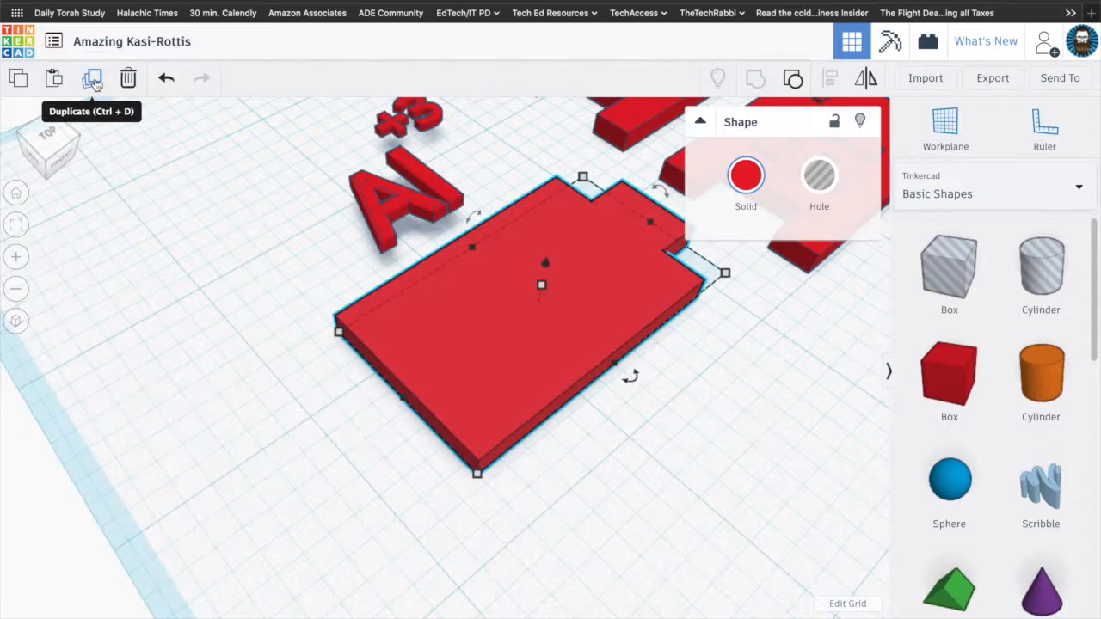
left_click(54, 79)
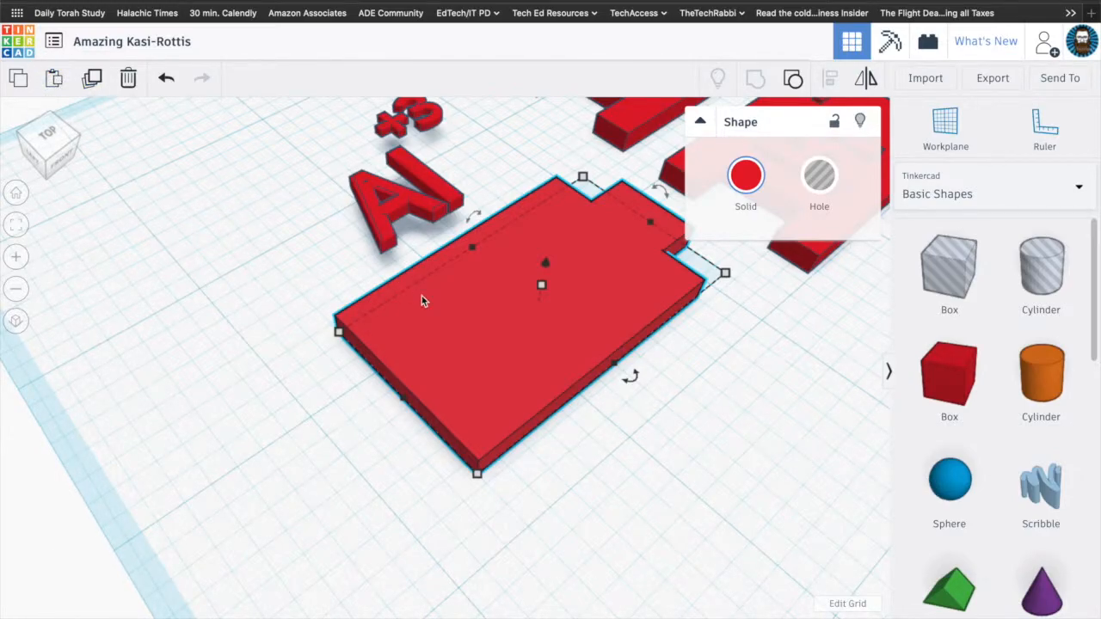
scroll(411, 289, "up", 3)
key("Delete")
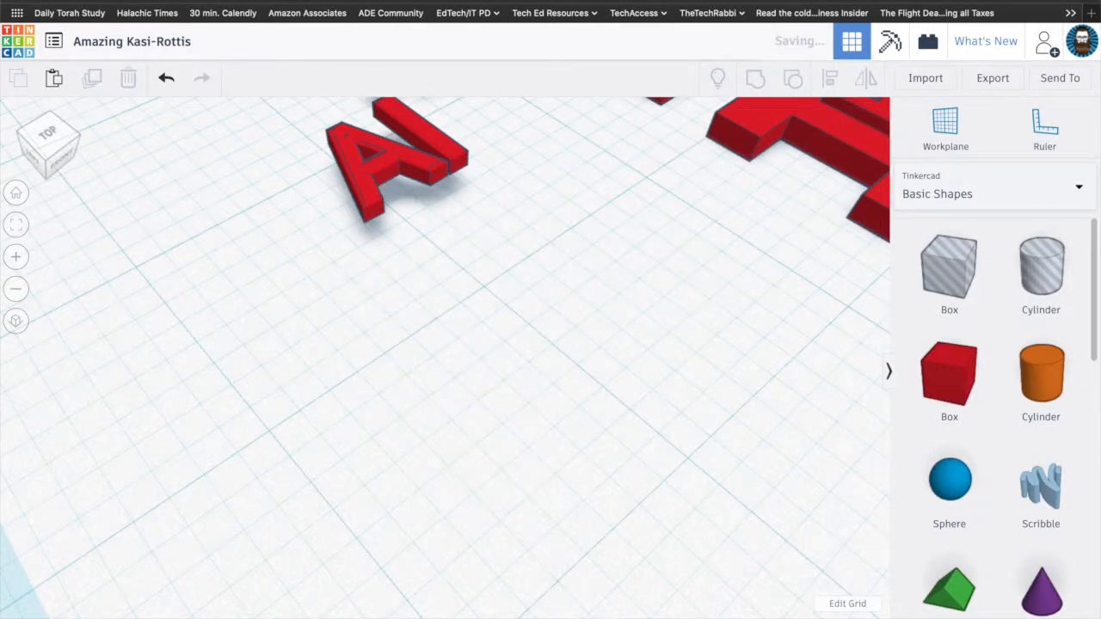
key("ctrl+z")
Step: Copy and paste the blank tabbed piece, and delete the pasted copy
left_click(425, 328)
left_click(18, 79)
left_click(54, 78)
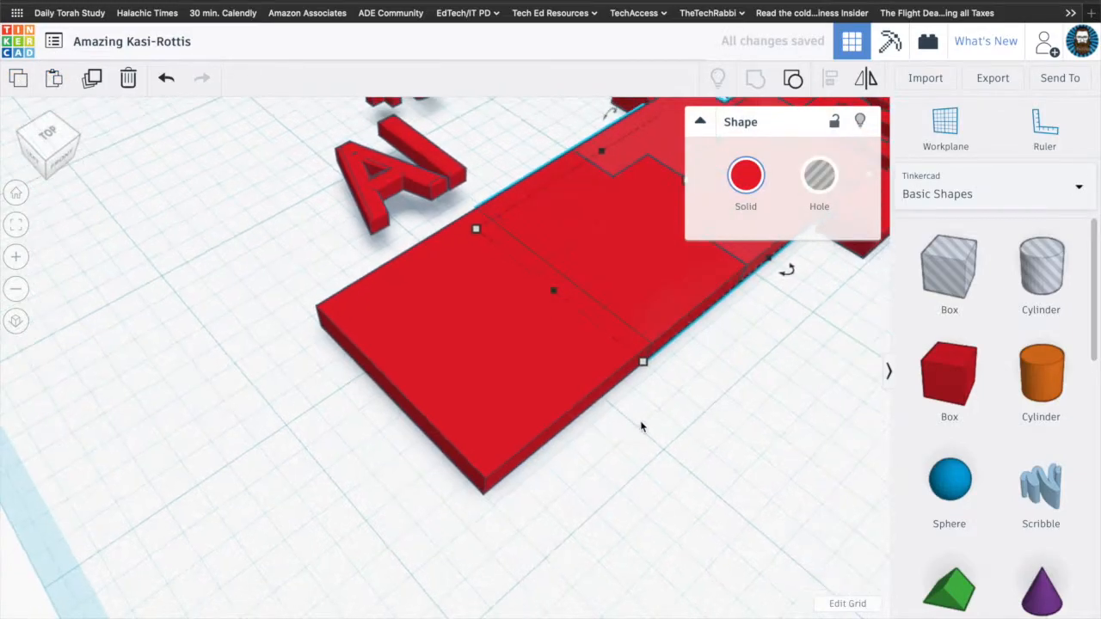
scroll(640, 427, "down", 3)
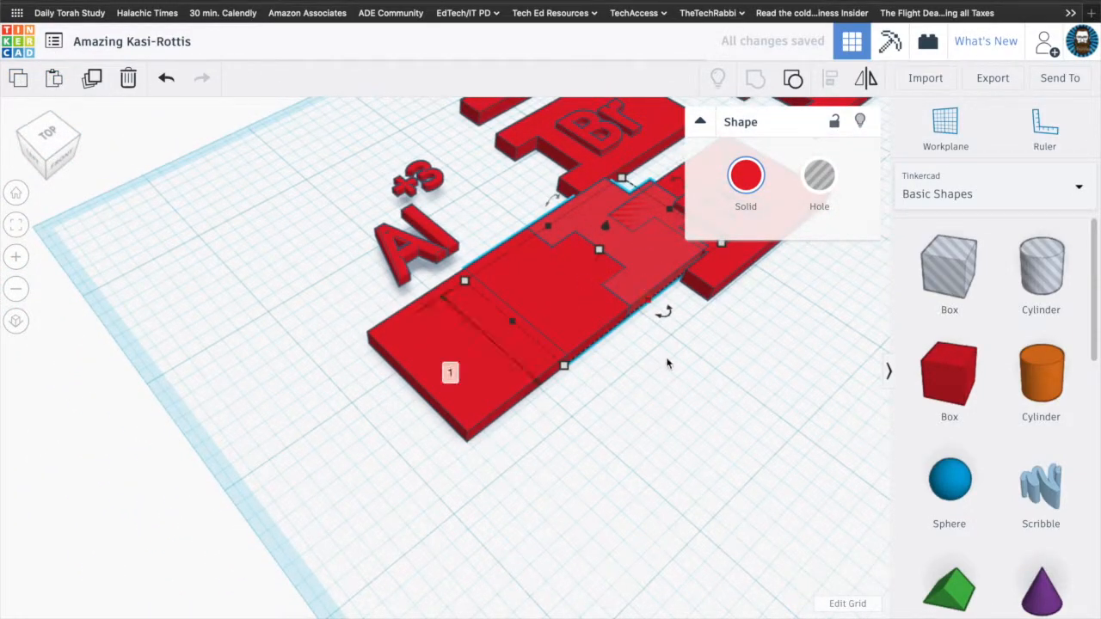
left_click(667, 363)
left_click(655, 280)
key("Delete")
Step: Duplicate the tabbed piece in place and move the copy -1 inch so it sits beneath the Al lettering
left_click(466, 394)
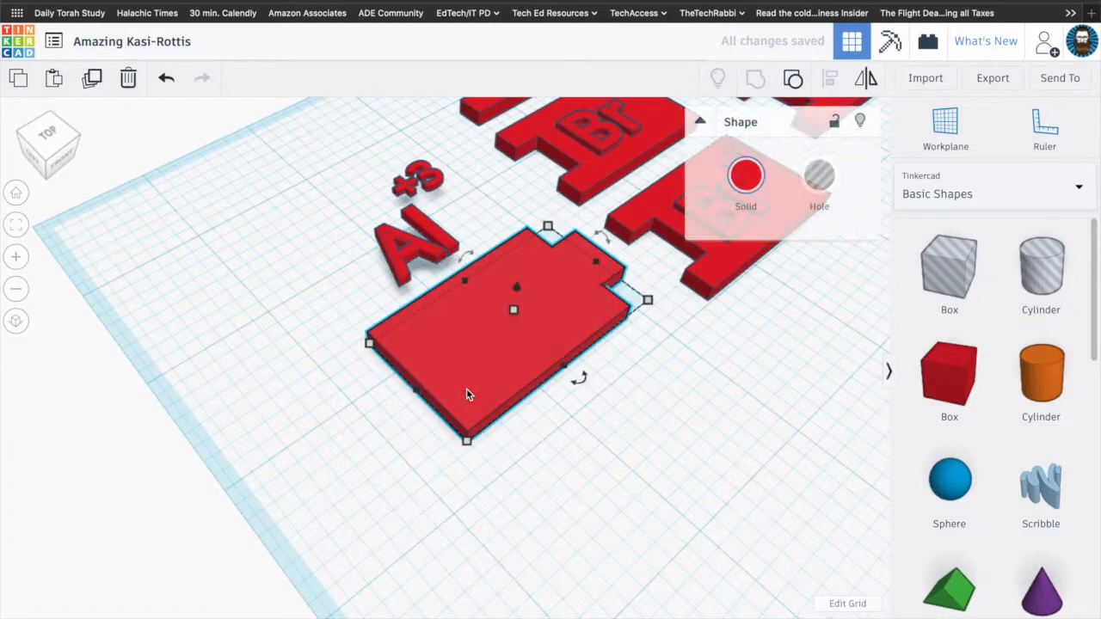
left_click(92, 79)
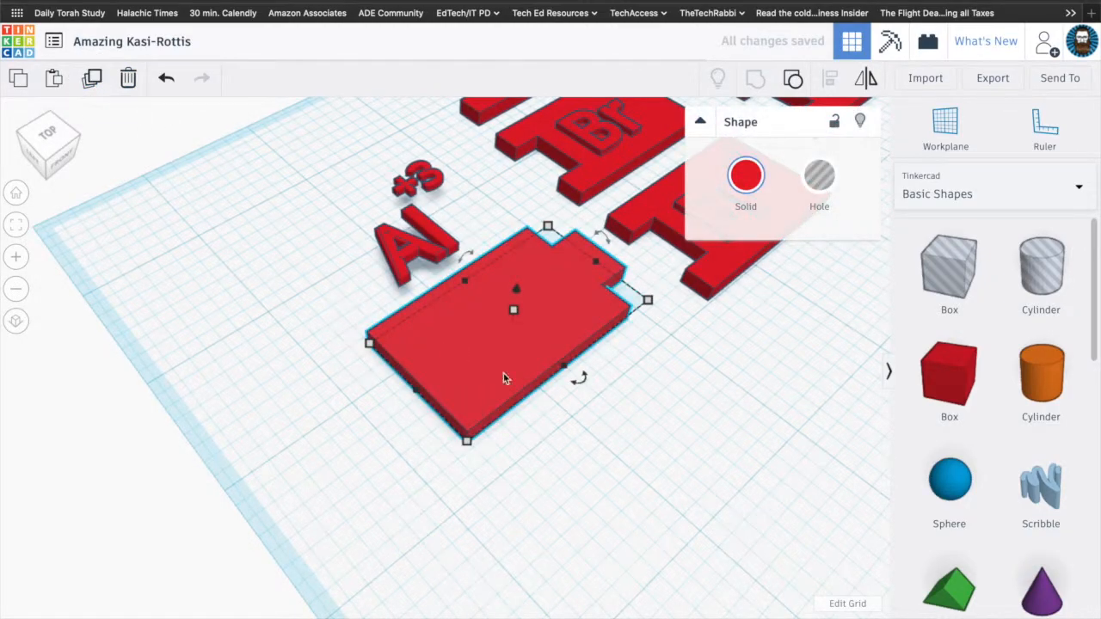
left_click_drag(488, 355, 405, 288)
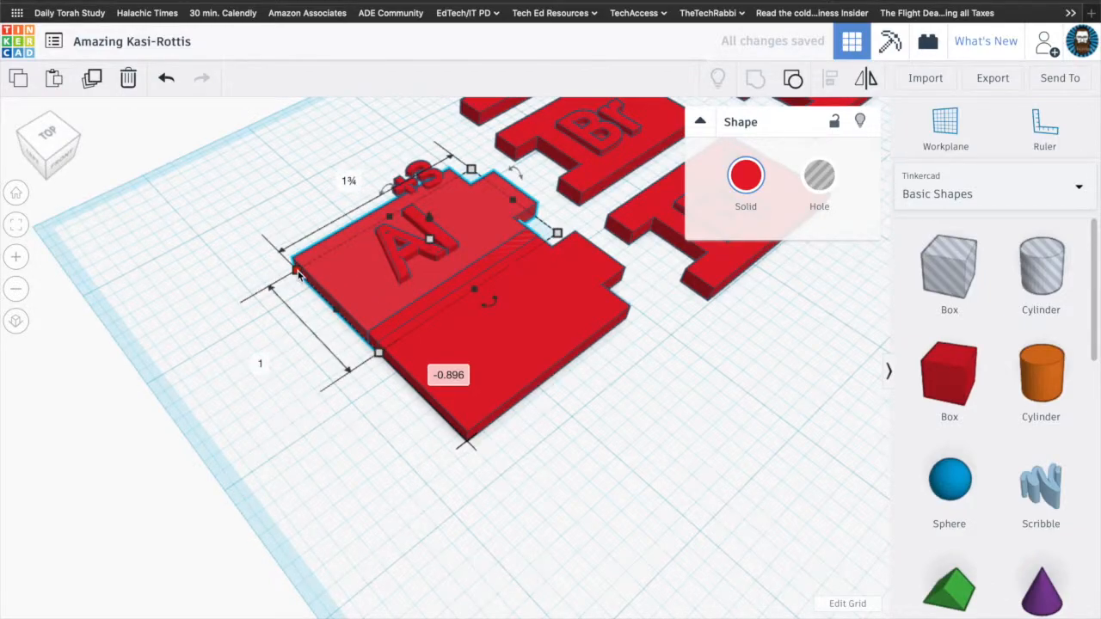
left_click(453, 374)
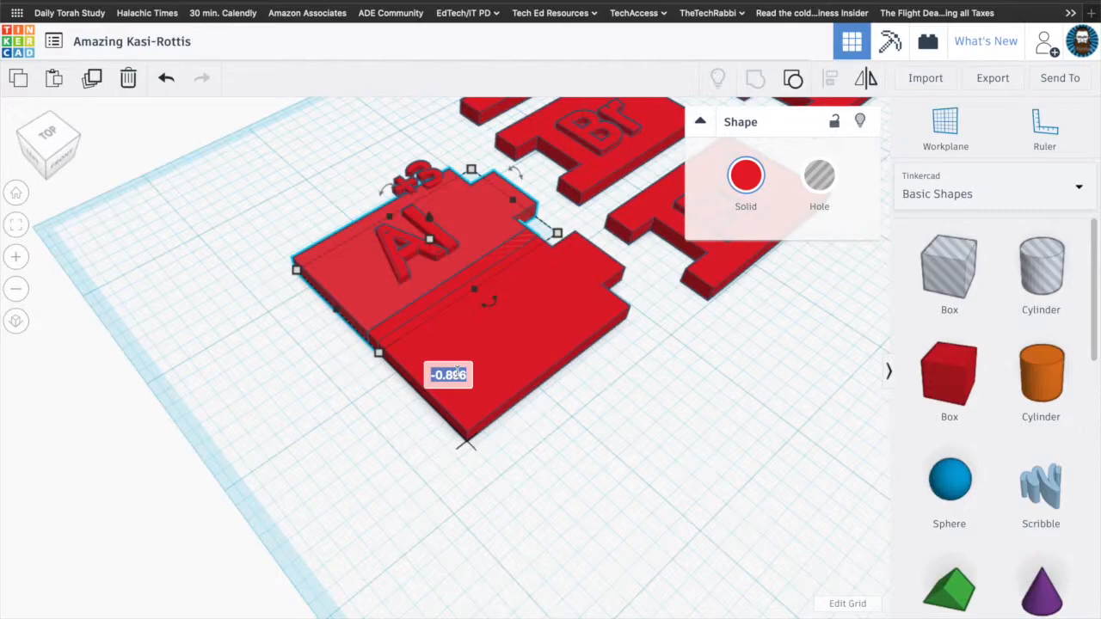
type("-1")
key("Return")
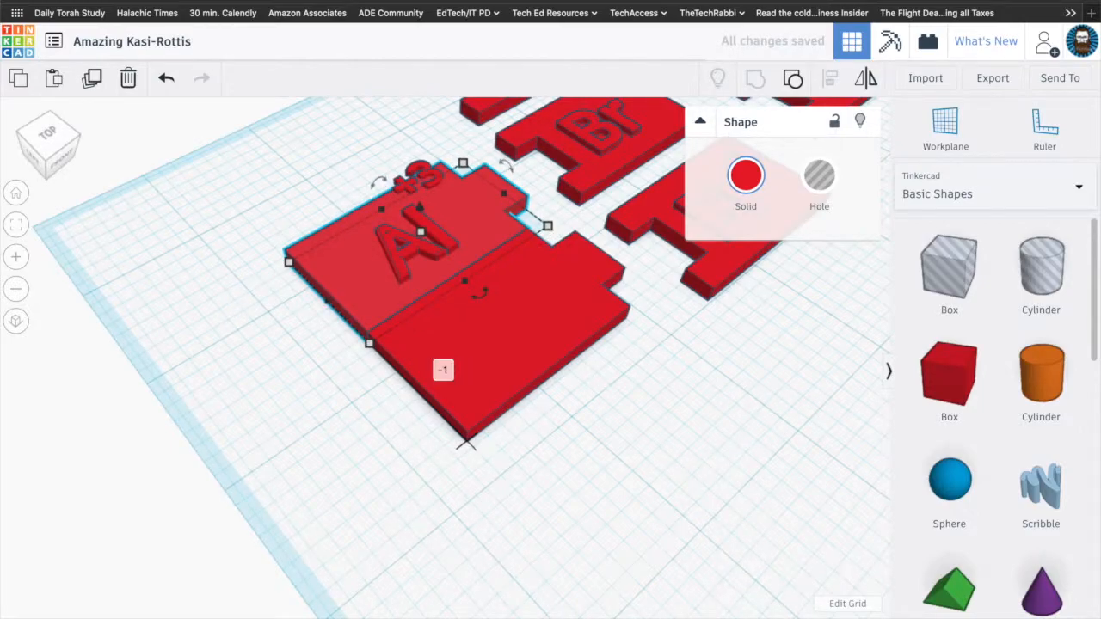
Step: Examine the seam between the two adjoining tabbed pieces up close for gaps
left_click(359, 472)
scroll(370, 388, "up", 10)
left_click_drag(137, 368, 604, 375)
left_click_drag(66, 444, 317, 461)
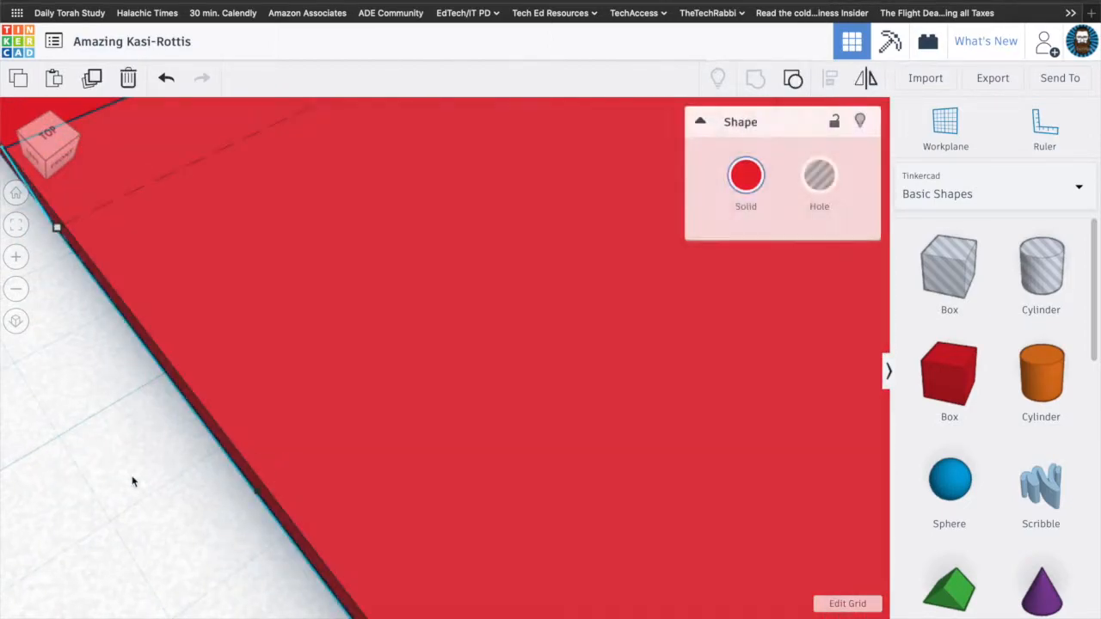
left_click(131, 476)
right_click_drag(98, 428, 212, 486)
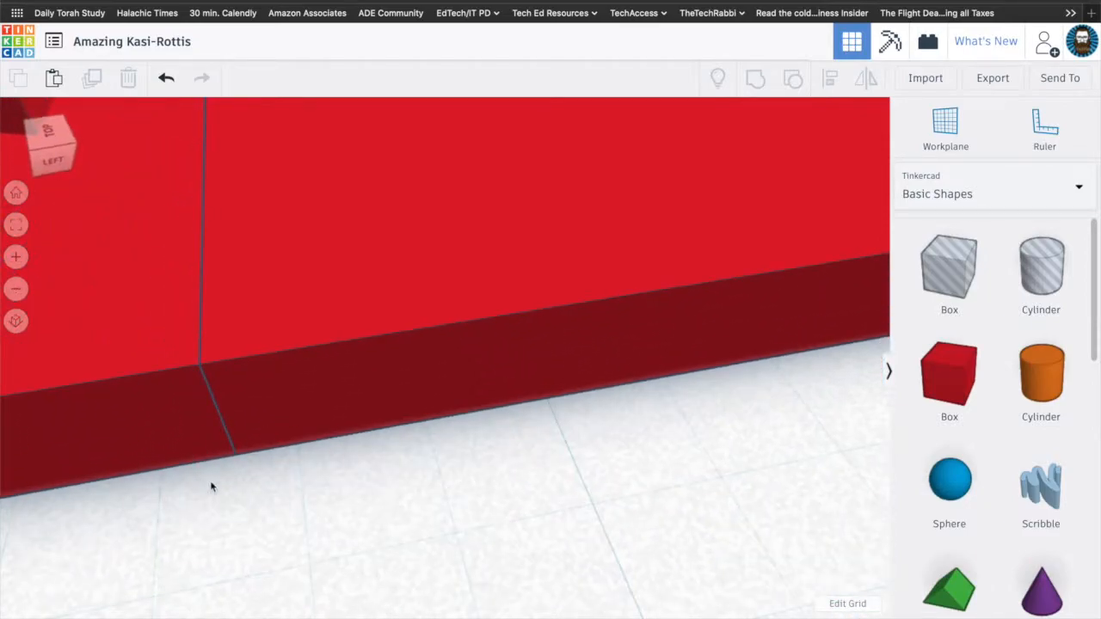
scroll(191, 501, "down", 6)
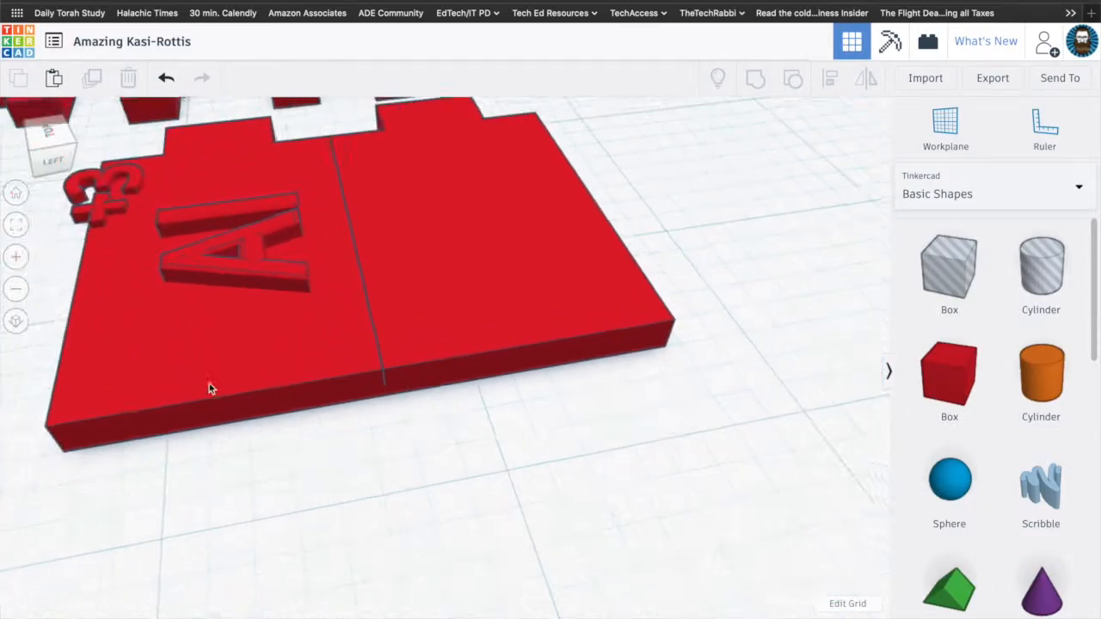
Step: Duplicate the piece beneath the Al lettering and move the copy -1 inch to form the third section
left_click(209, 376)
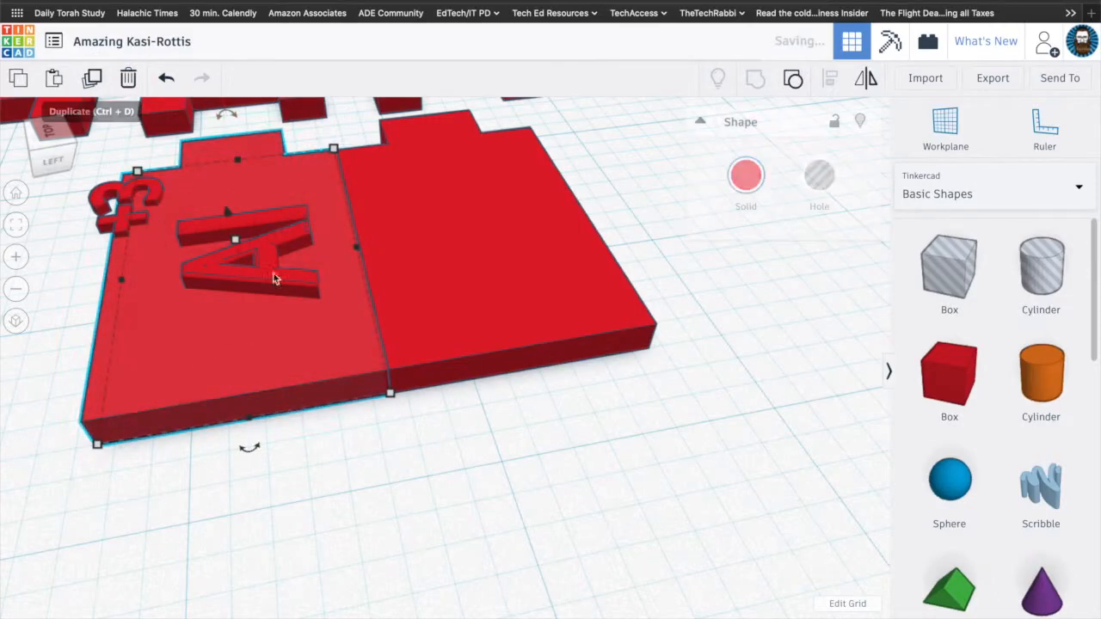
left_click_drag(297, 361, 199, 366)
left_click(318, 365)
type("-1")
key("Return")
Step: Group the three adjoining tabbed pieces into a single base and view its tabs facing the Br pieces
left_click(186, 554)
left_click_drag(61, 498, 489, 352)
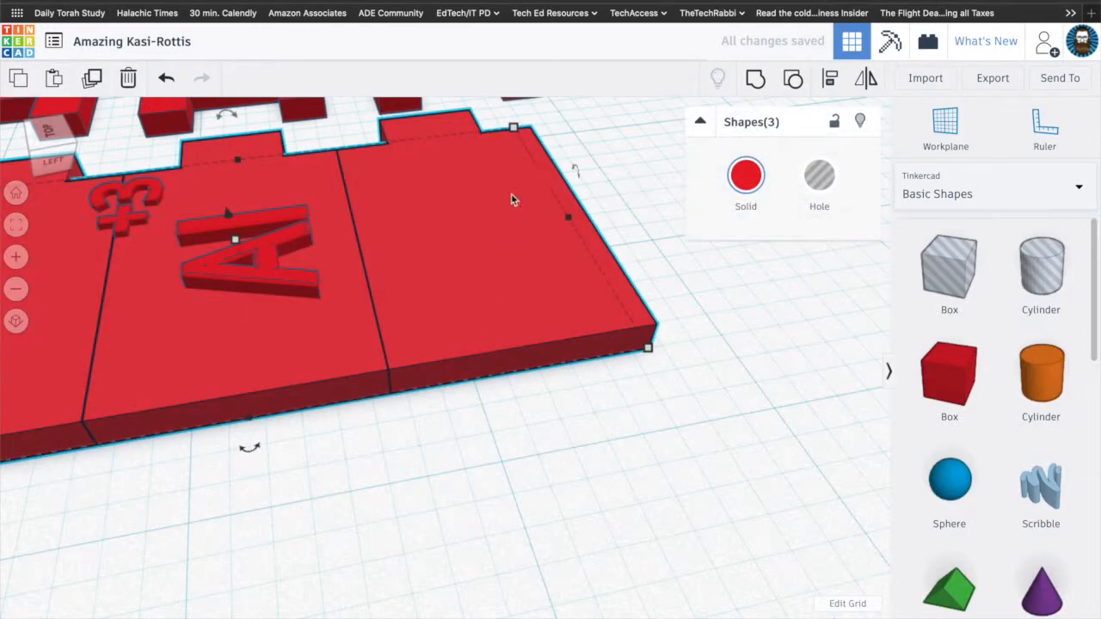
left_click(755, 78)
left_click(459, 464)
scroll(459, 464, "down", 3)
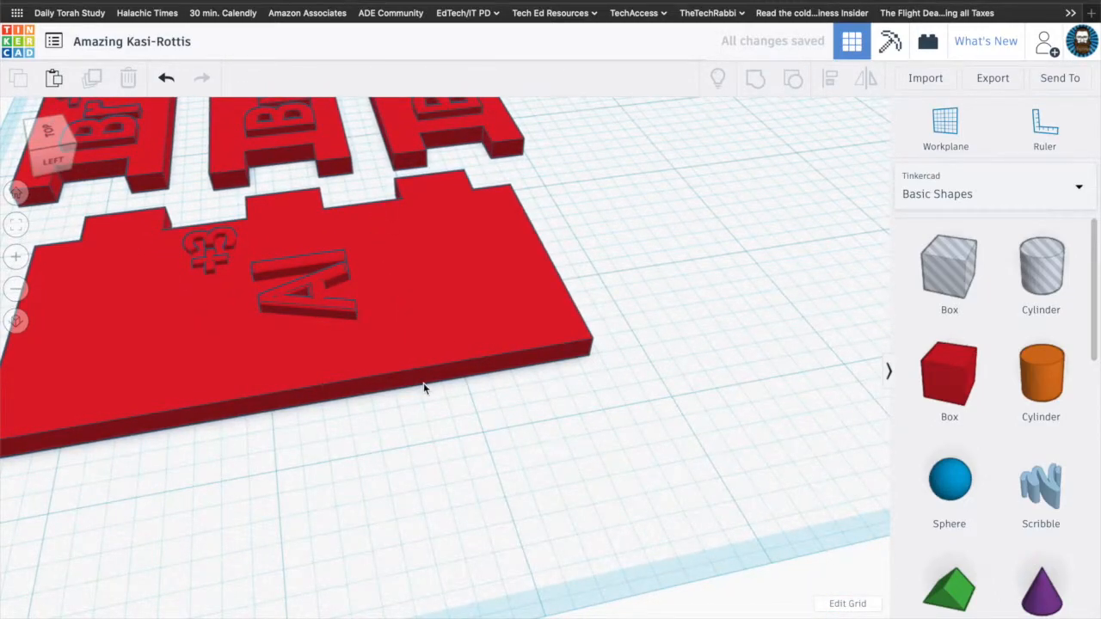
middle_click_drag(445, 419, 318, 446)
right_click_drag(484, 444, 129, 501)
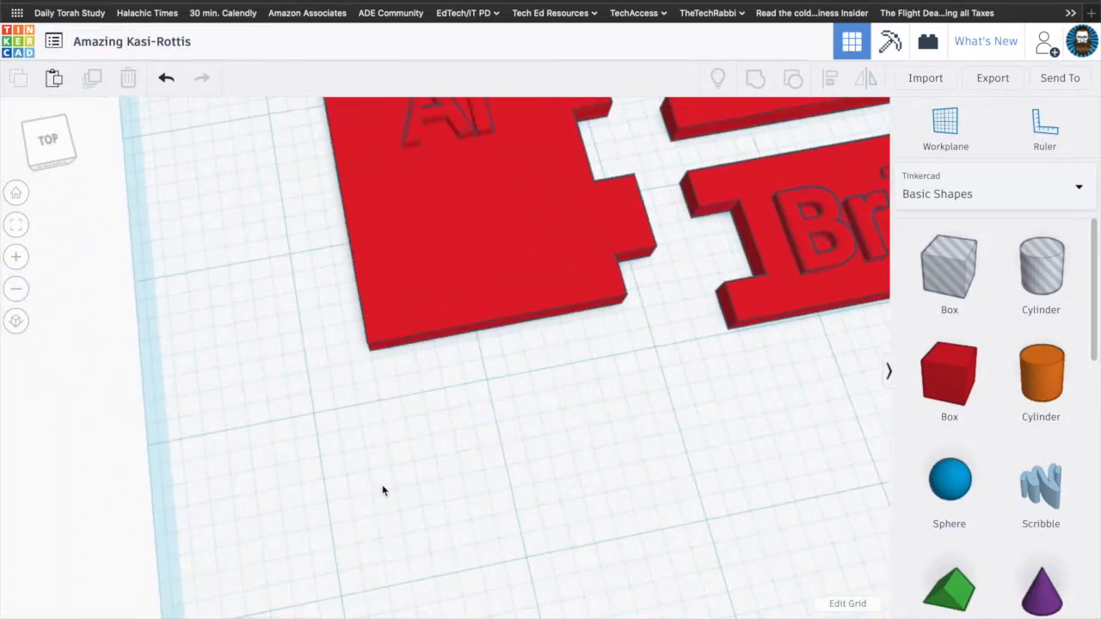
middle_click_drag(383, 487, 349, 616)
right_click_drag(558, 331, 546, 349)
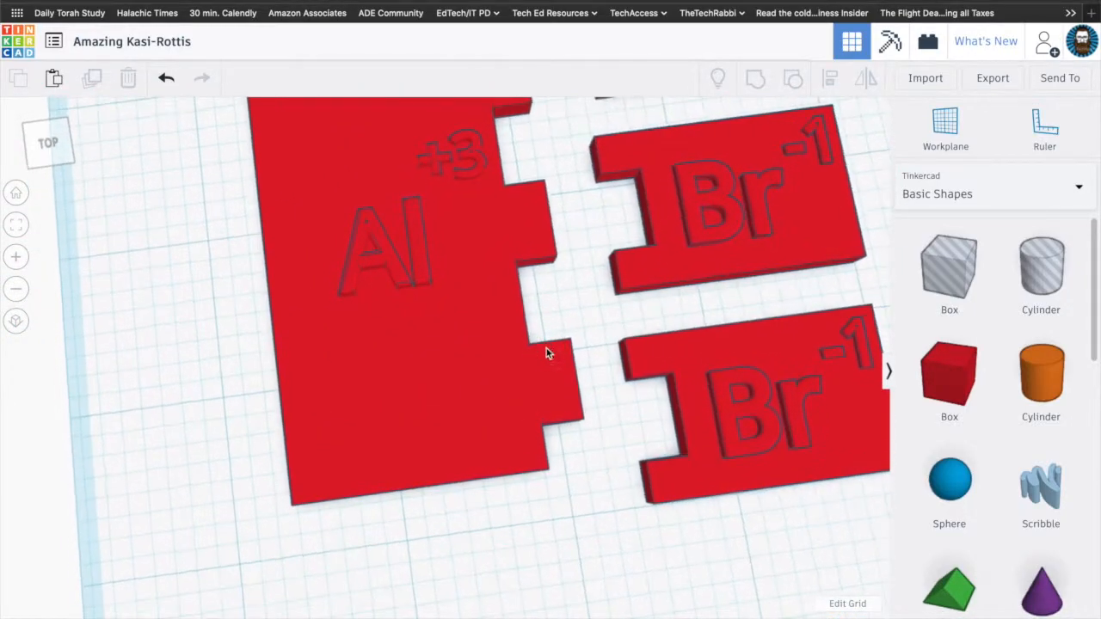
Step: Compare the Al piece with the lowest Br piece and check the Br piece's length and width
middle_click_drag(572, 310, 349, 382)
scroll(348, 386, "down", 5)
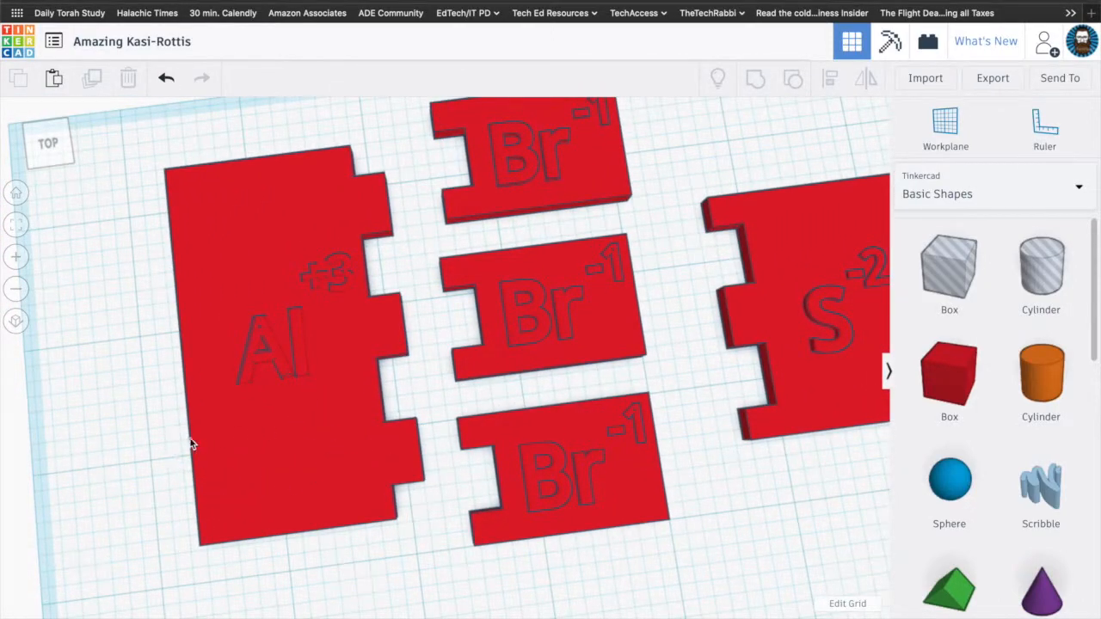
left_click(312, 491)
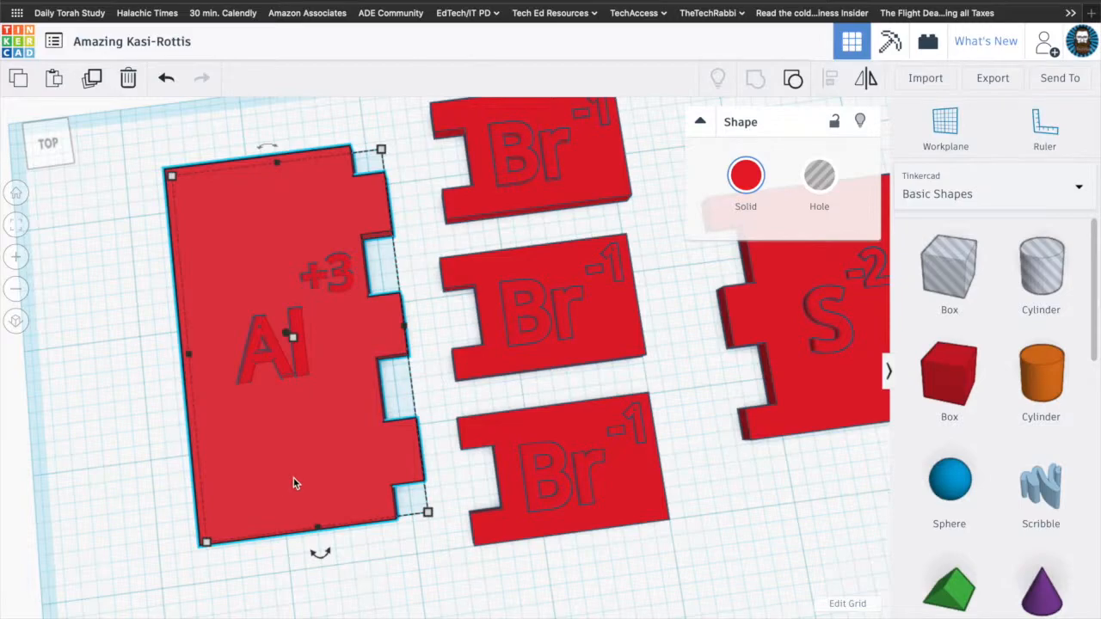
left_click(644, 501)
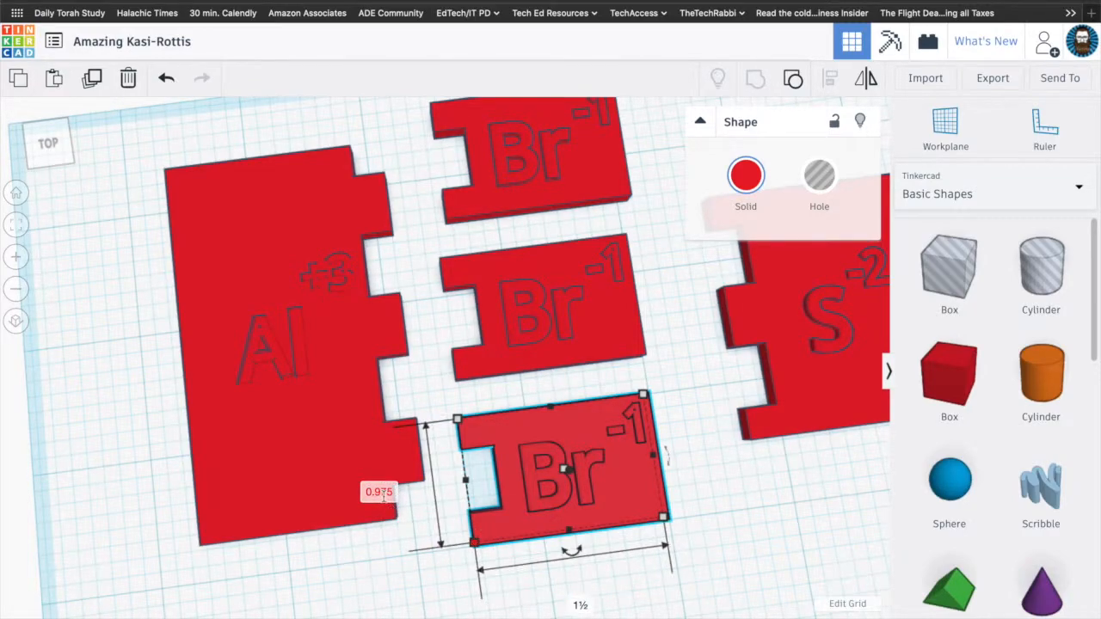
right_click_drag(361, 560, 422, 467)
left_click(422, 468)
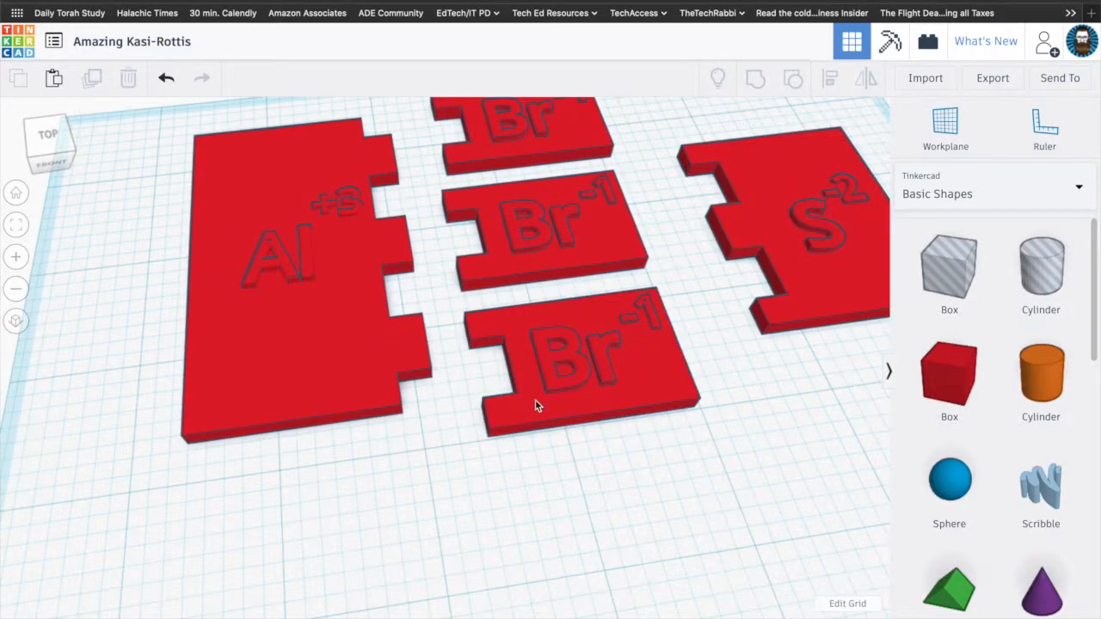
Step: Ungroup the lowest Br piece and inspect its base and the dimensions of the hole box that forms its notch
left_click(525, 428)
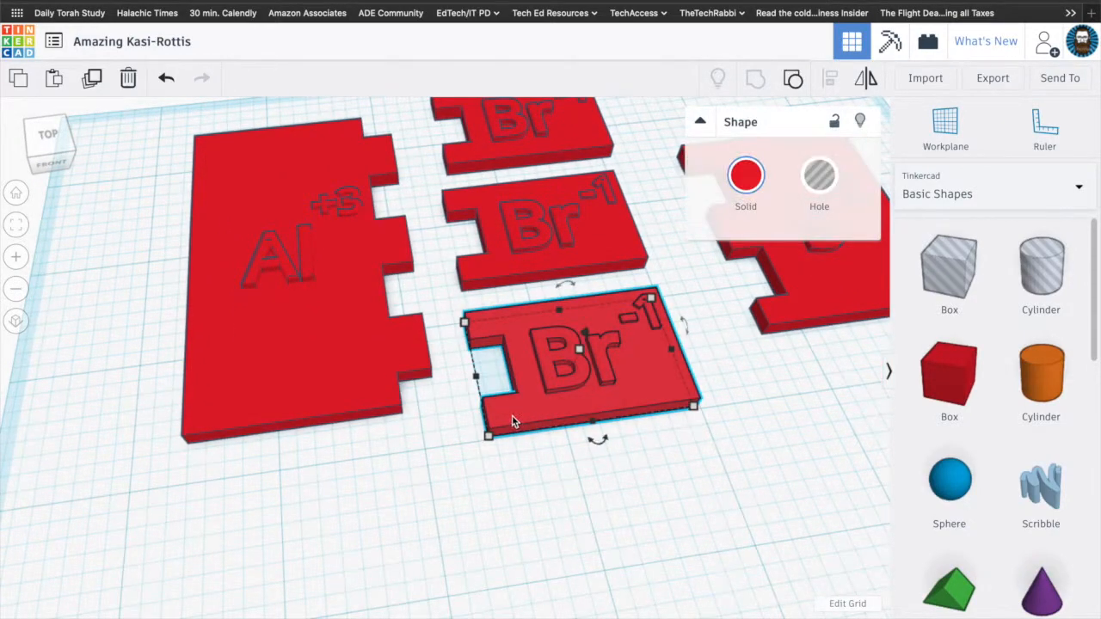
left_click(793, 78)
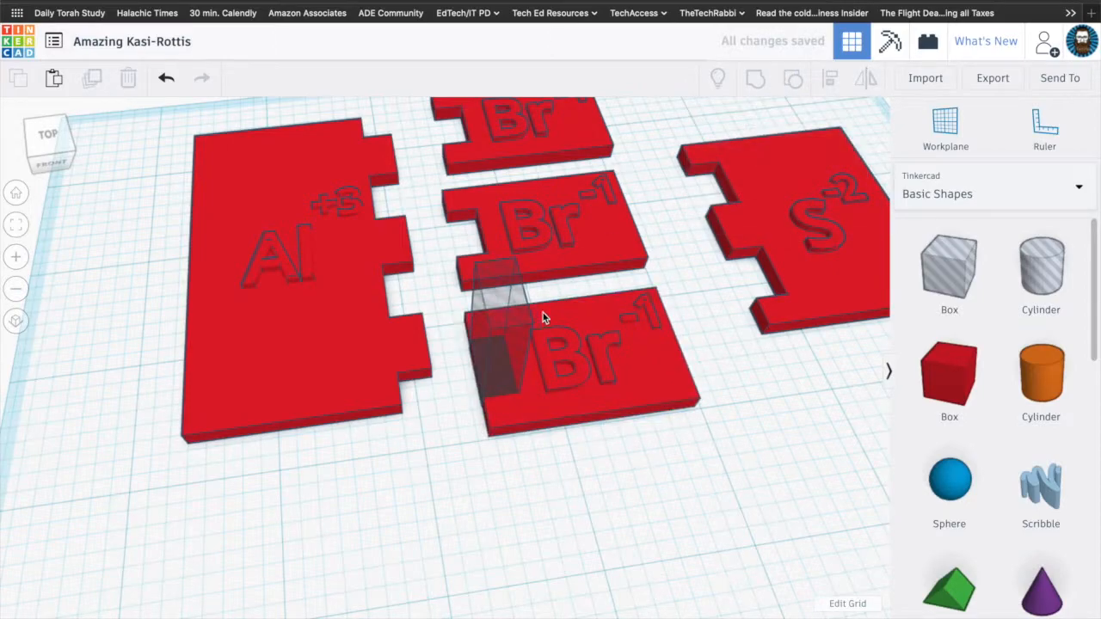
left_click(496, 375)
left_click(556, 411)
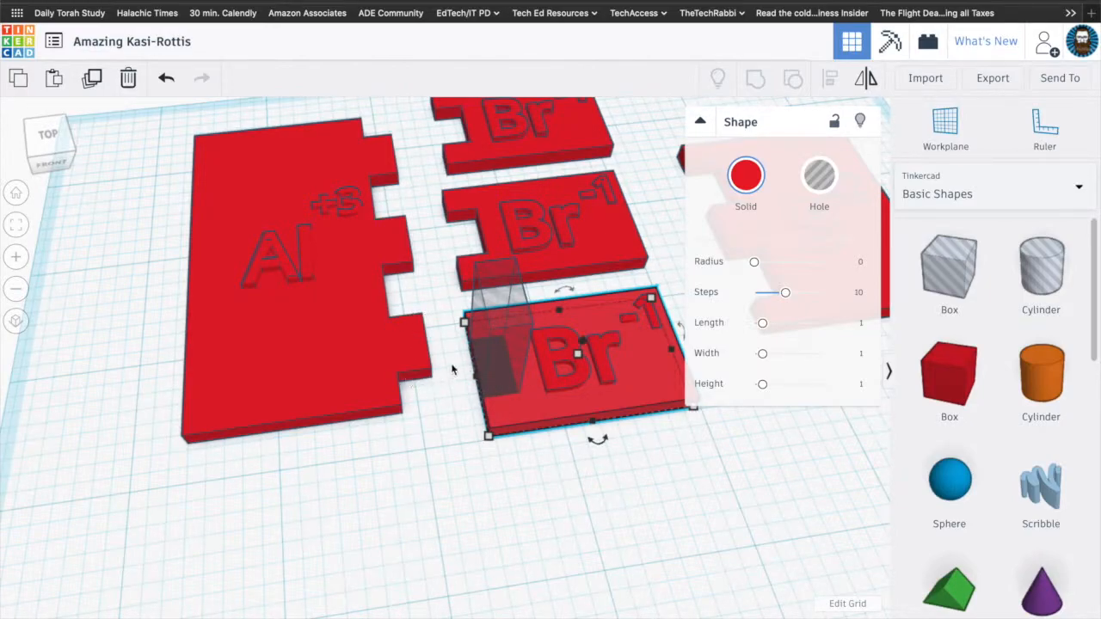
left_click(459, 418)
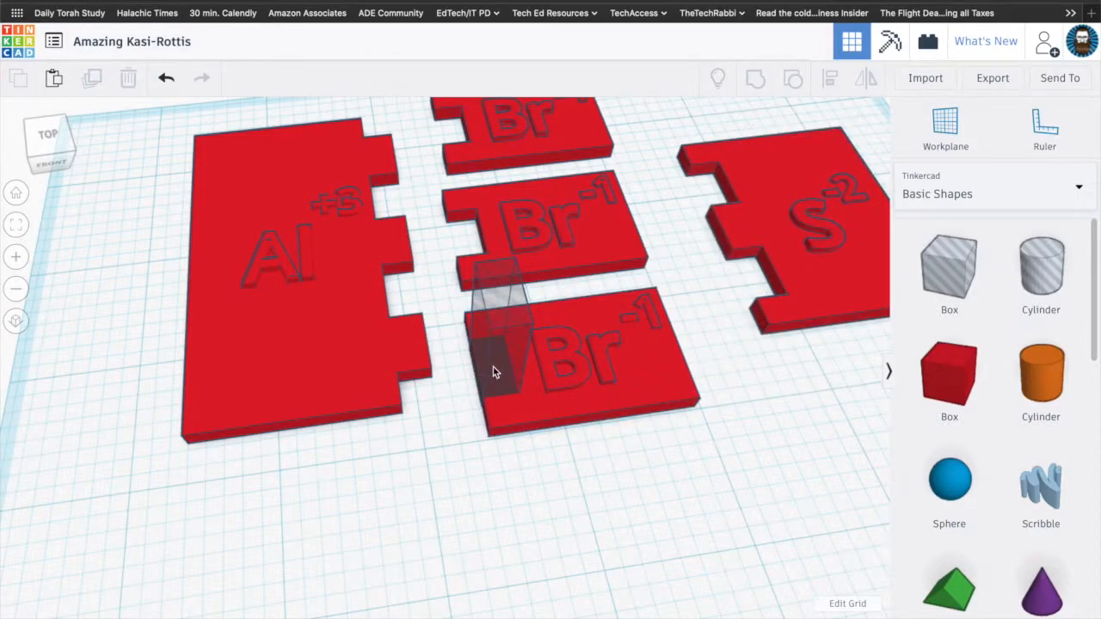
left_click(481, 384)
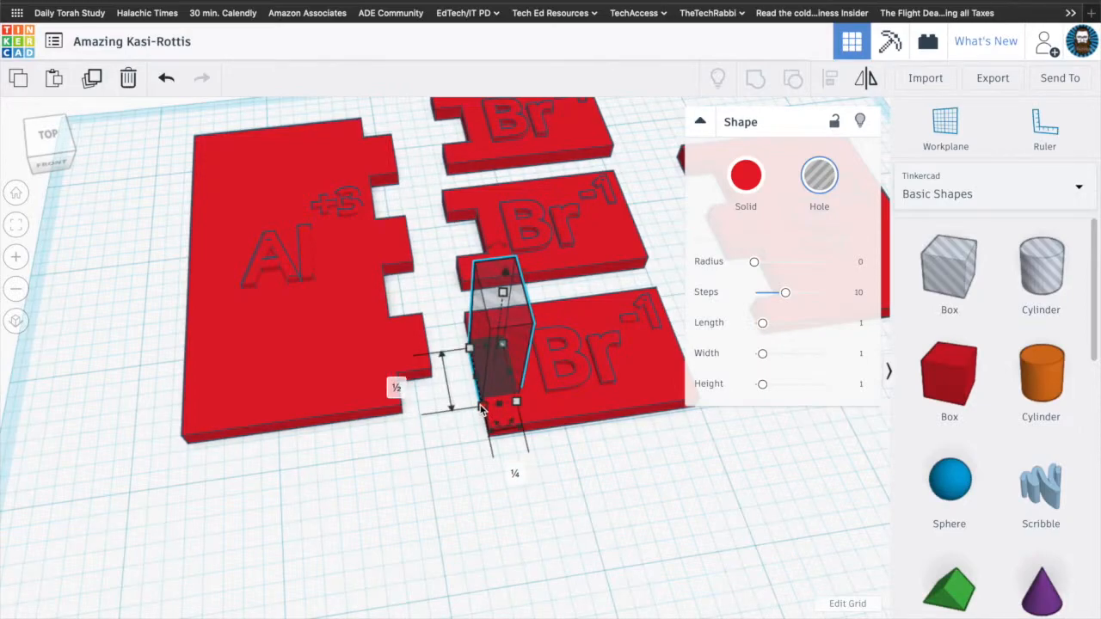
left_click(415, 415)
Step: Ungroup the Al piece down to its lowest connector tab and check the tab's length and width
left_click(373, 369)
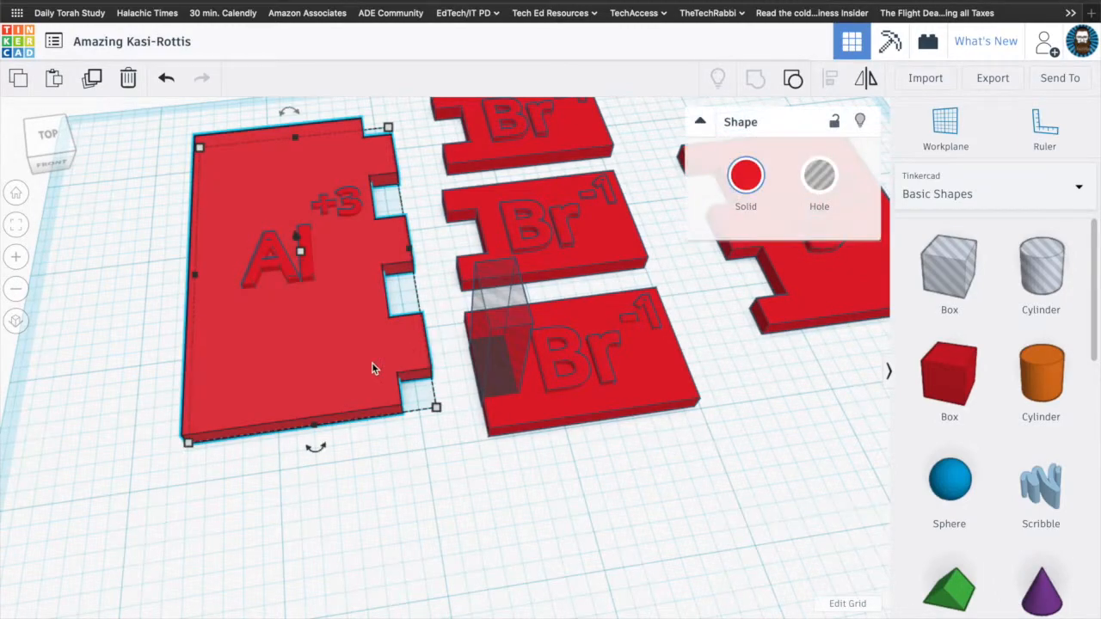
left_click(794, 84)
left_click(424, 344)
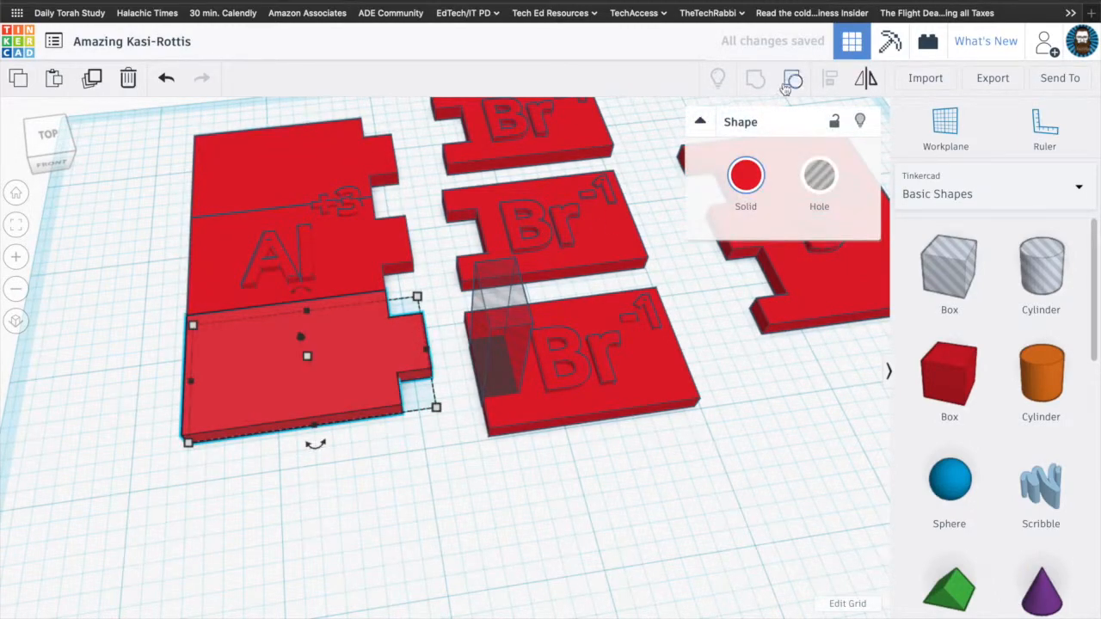
left_click(793, 80)
left_click(420, 365)
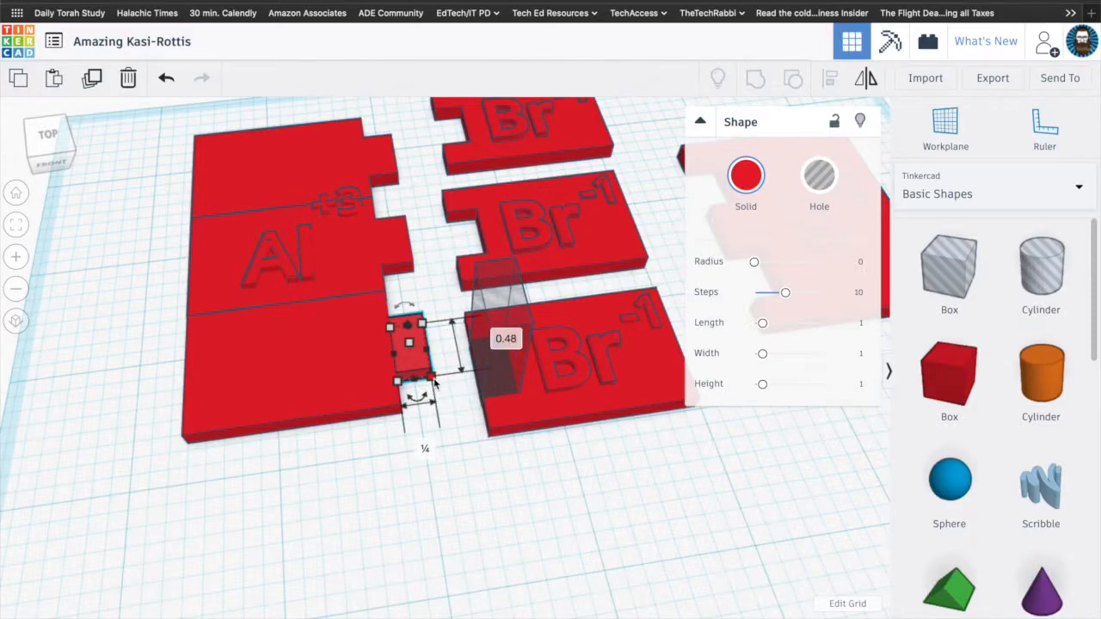
left_click(505, 339)
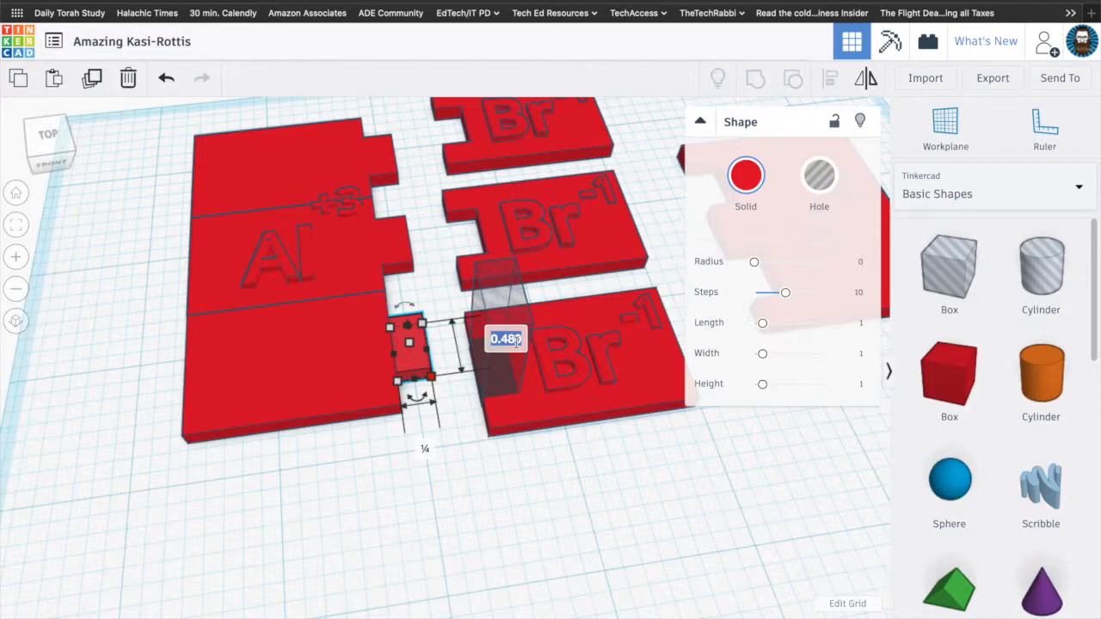
left_click(426, 451)
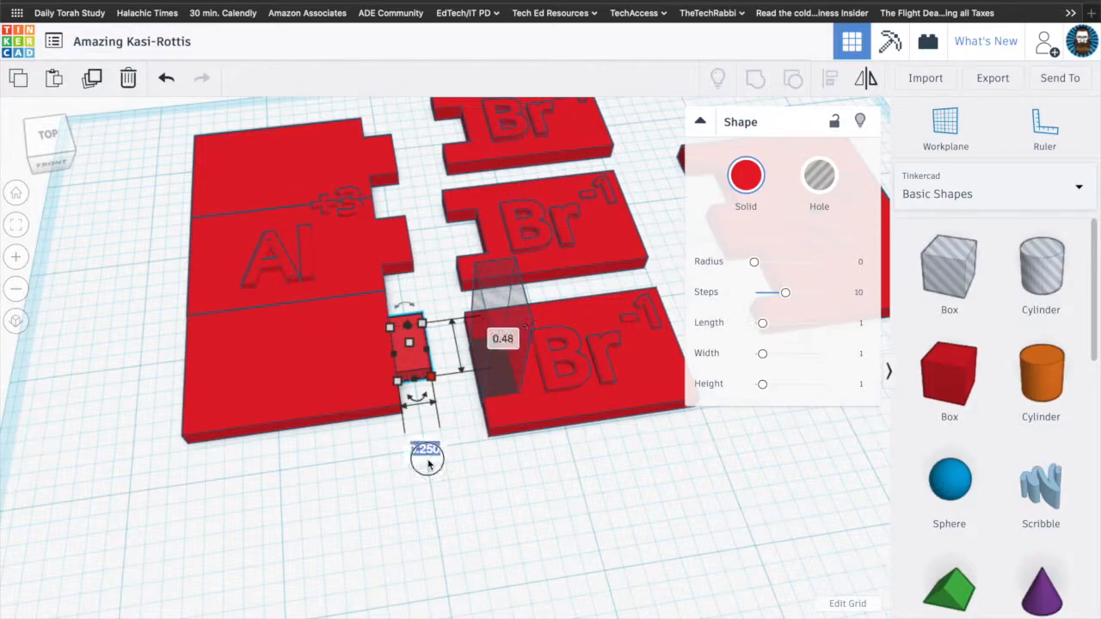
key("Return")
Step: Regroup the lowest tab with its box, and group the three sections back into a single Al base
left_click_drag(337, 449, 429, 319)
left_click(754, 77)
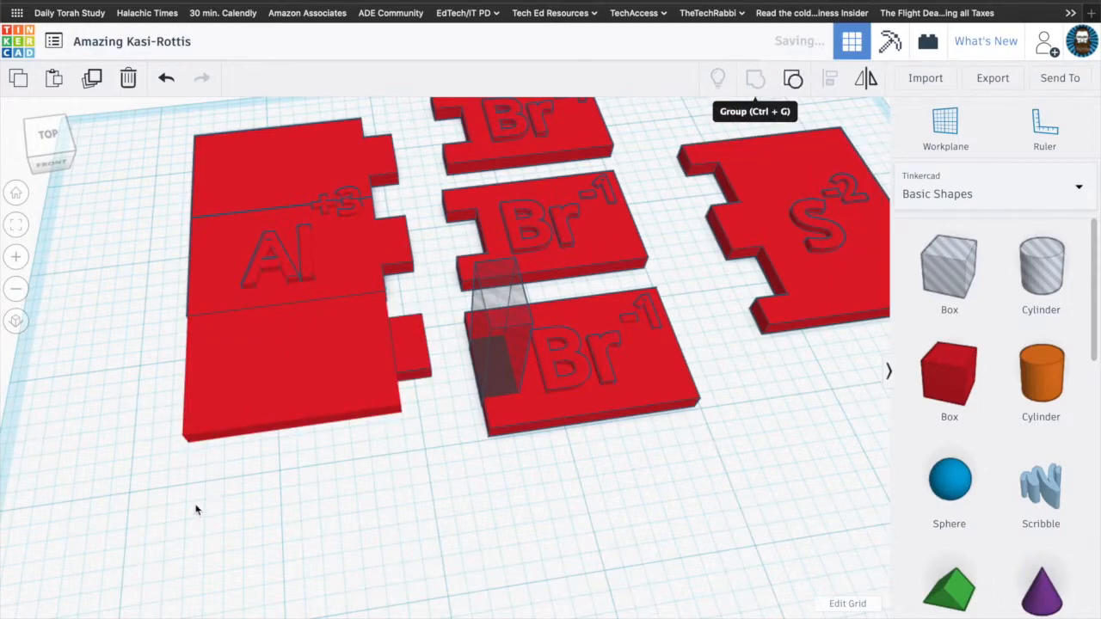
left_click_drag(231, 196, 233, 196)
left_click(756, 80)
left_click(403, 573)
left_click(485, 489)
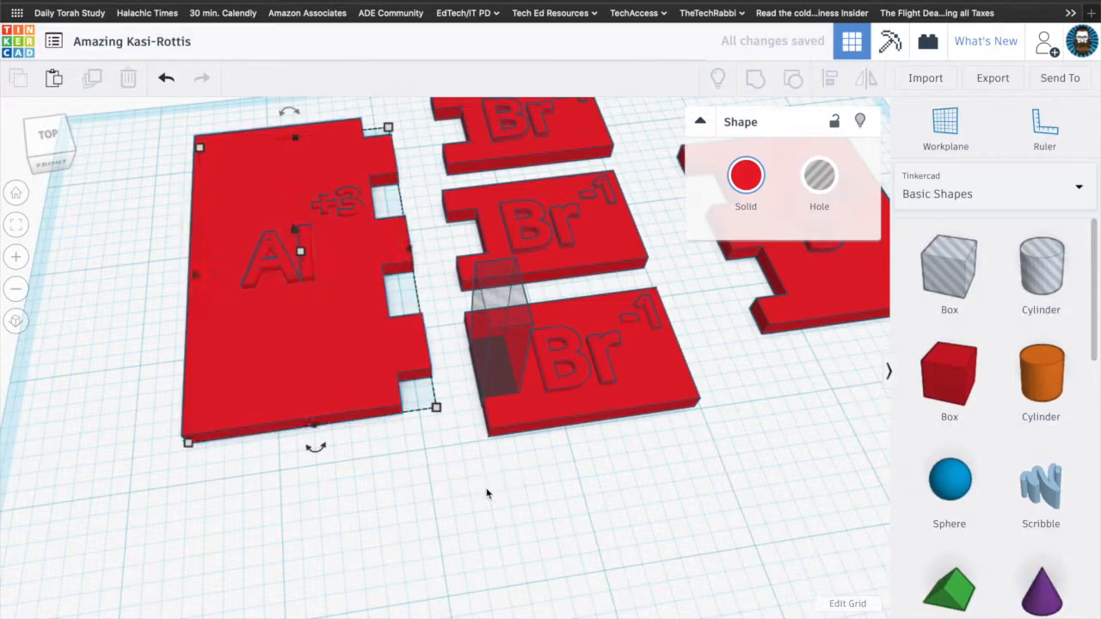
Step: Examine how the hole box aligns with the lowest Br base, and check the hole box's length and width
left_click(511, 368)
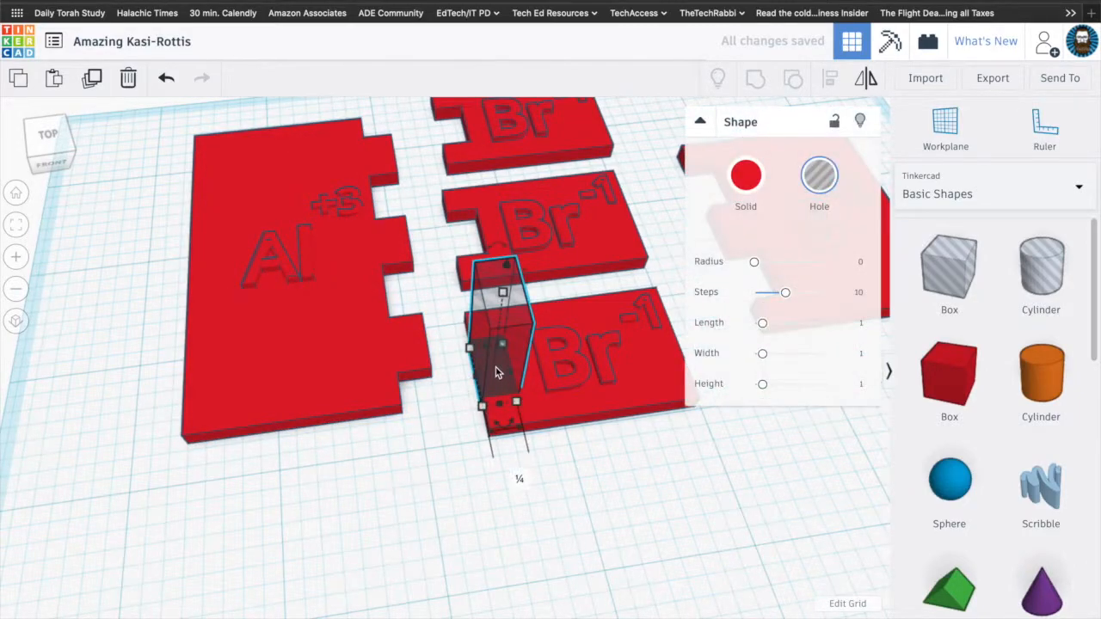
left_click(593, 411, "shift")
key("ctrl+g")
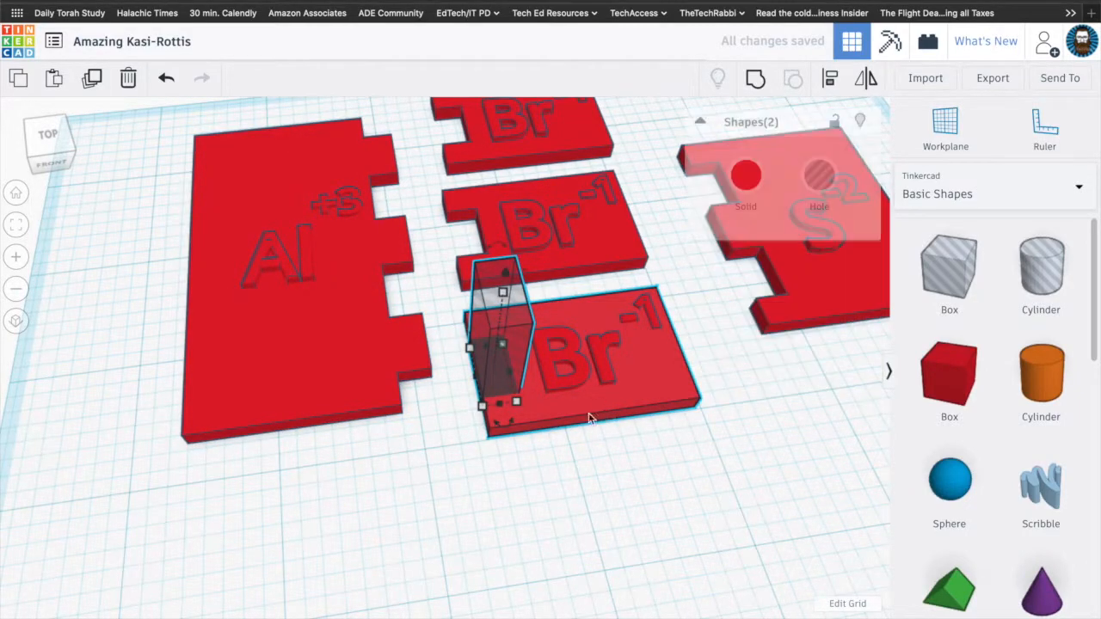
left_click(497, 383)
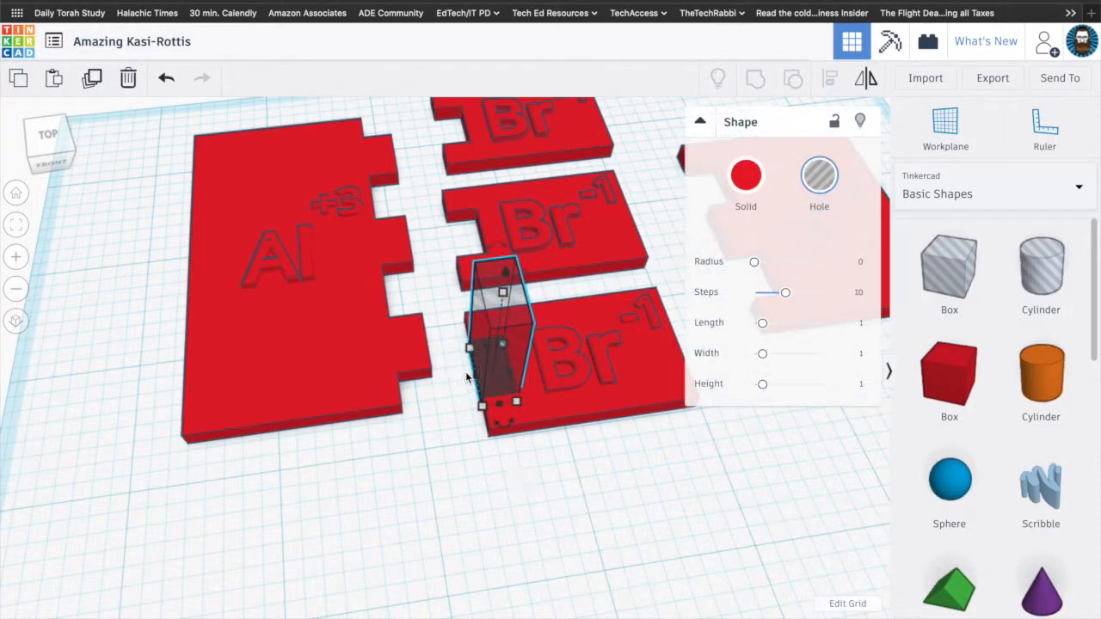
left_click(456, 376)
left_click_drag(456, 373, 509, 440)
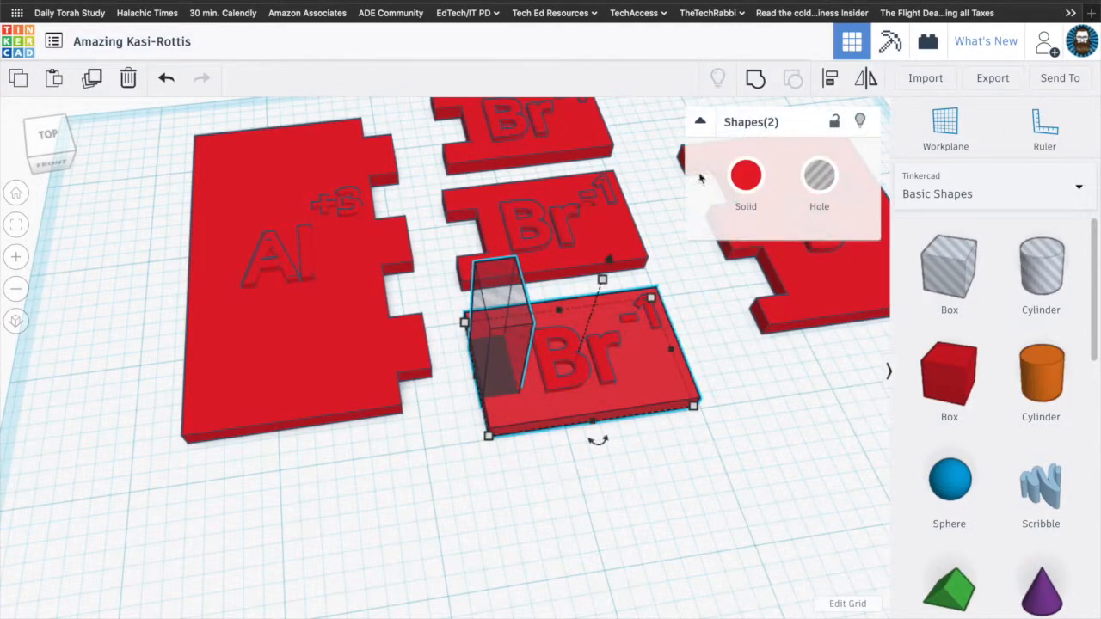
left_click(830, 77)
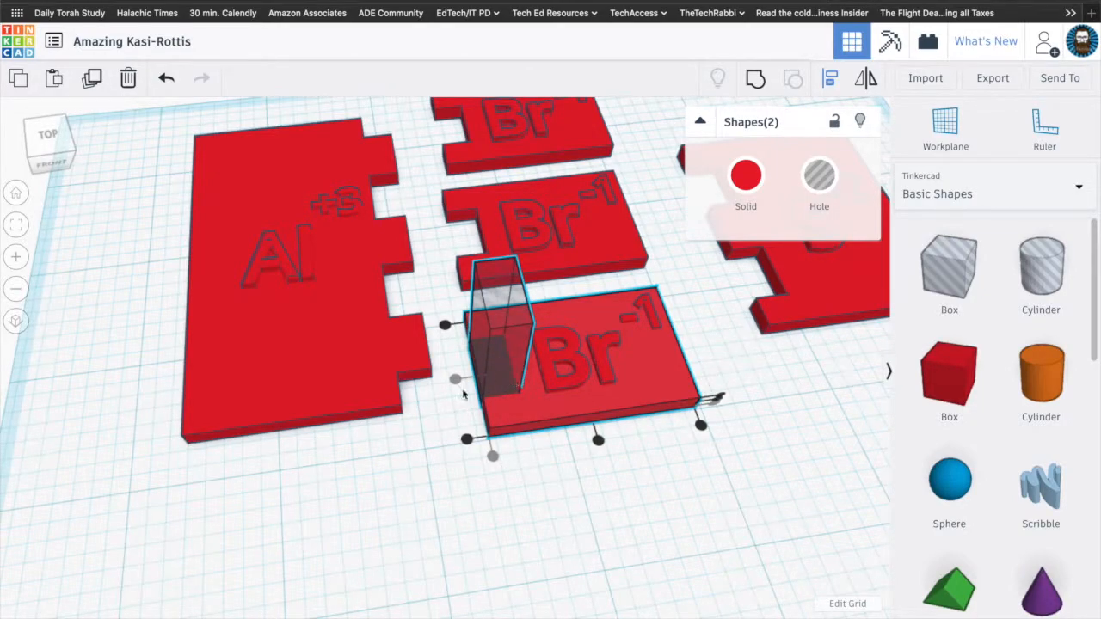
left_click(436, 421)
left_click(499, 378)
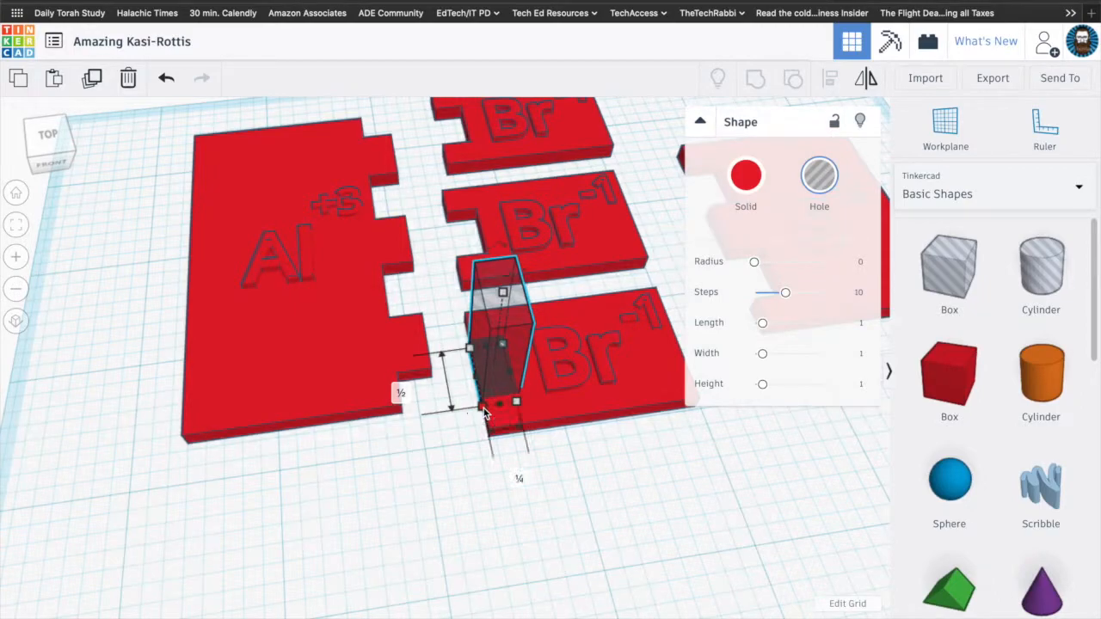
left_click(494, 476)
Step: Set the height of the lowest Br base to 0.25 inch
right_click_drag(535, 442, 526, 388)
left_click(526, 388)
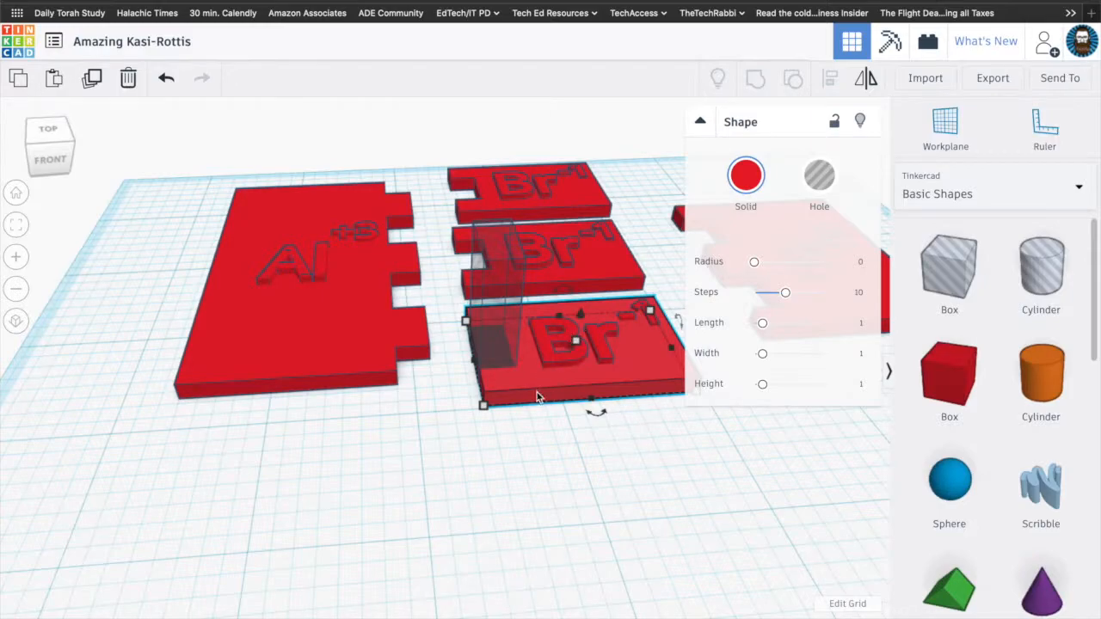
left_click(576, 342)
left_click(648, 347)
key("BackSpace")
type(".25")
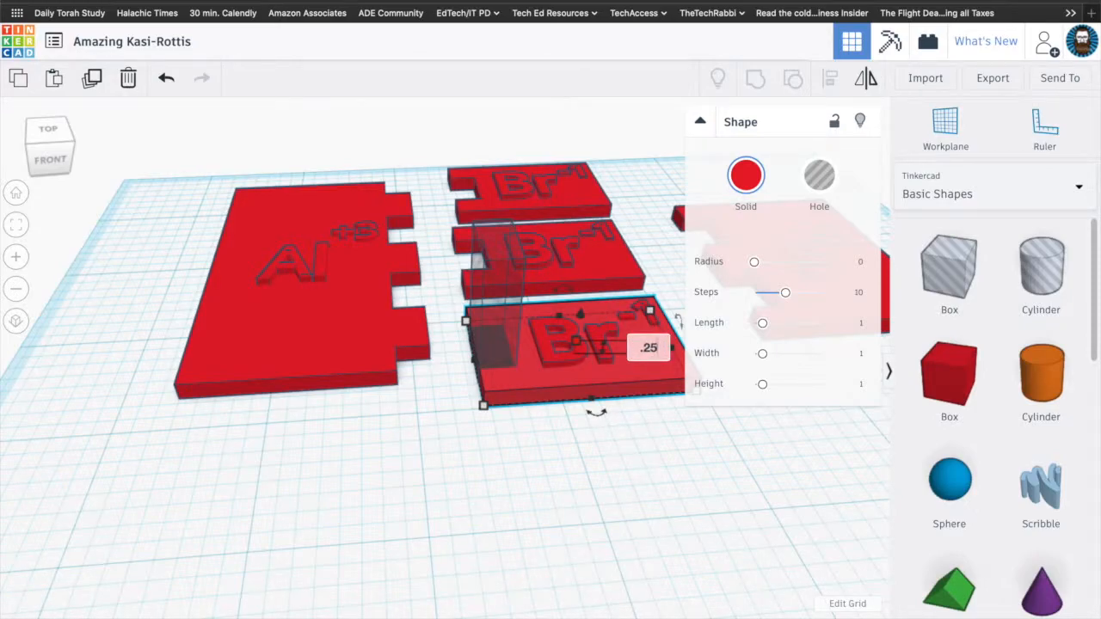
key("Return")
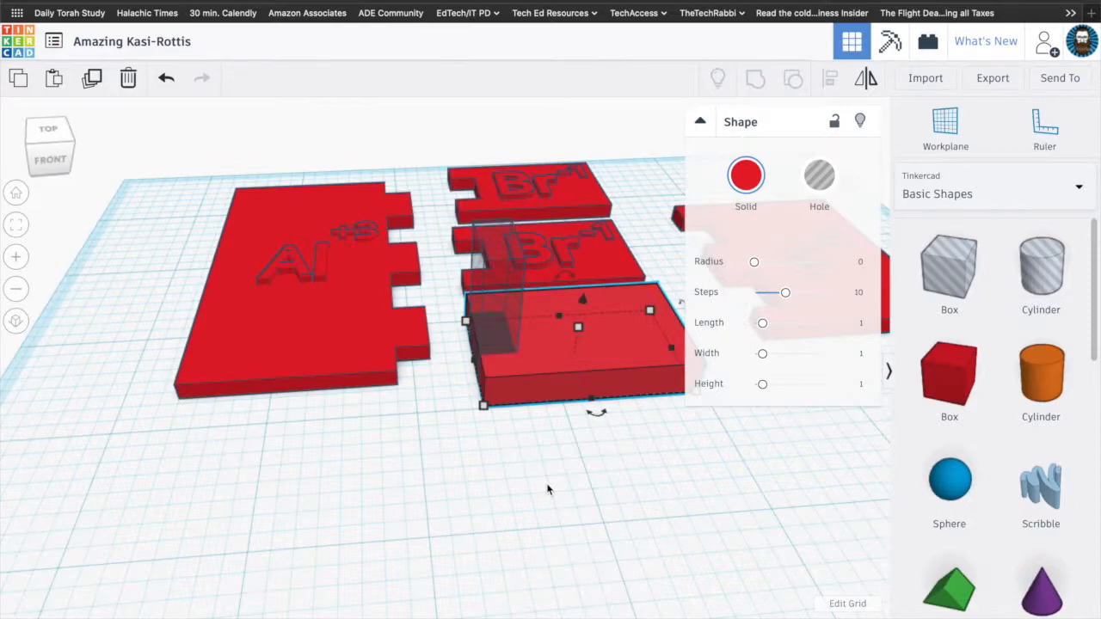
Step: Undo the height change on the lowest Br base and check its height value
key("ctrl+z")
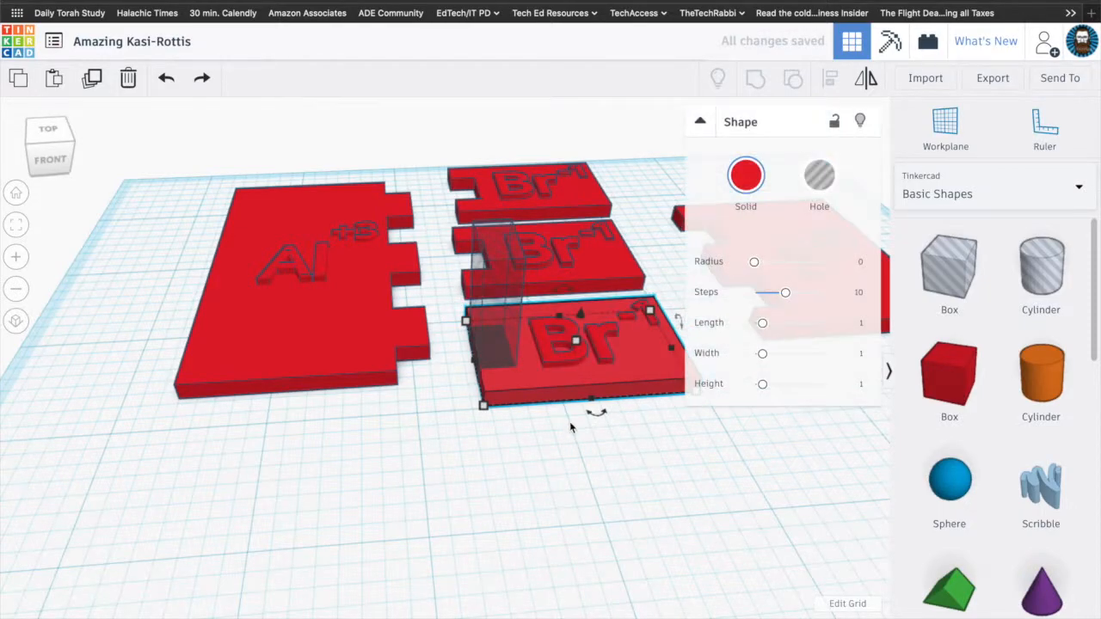
left_click(649, 350)
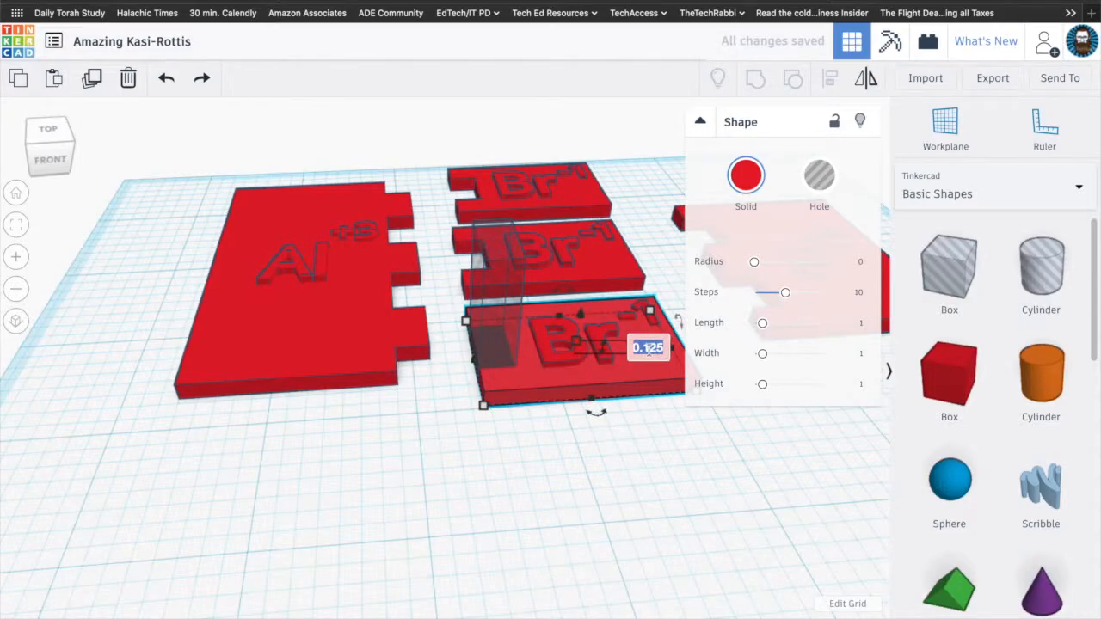
left_click(632, 534)
left_click(542, 490)
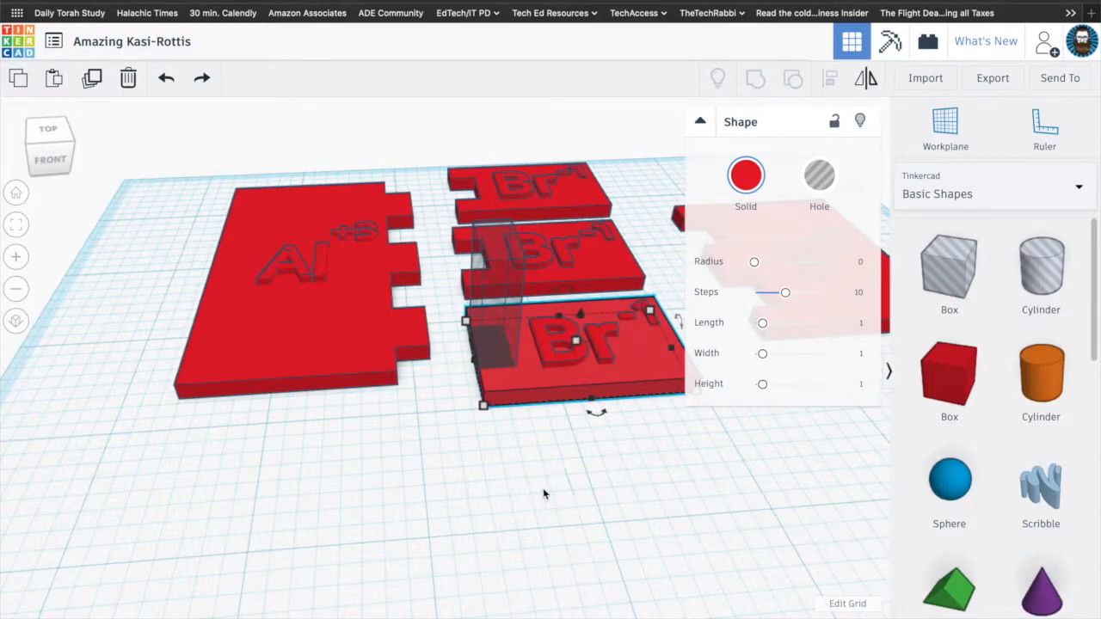
Step: Group the hole box with the lowest Br base to cut the notch facing the Al piece
right_click_drag(484, 430, 483, 506)
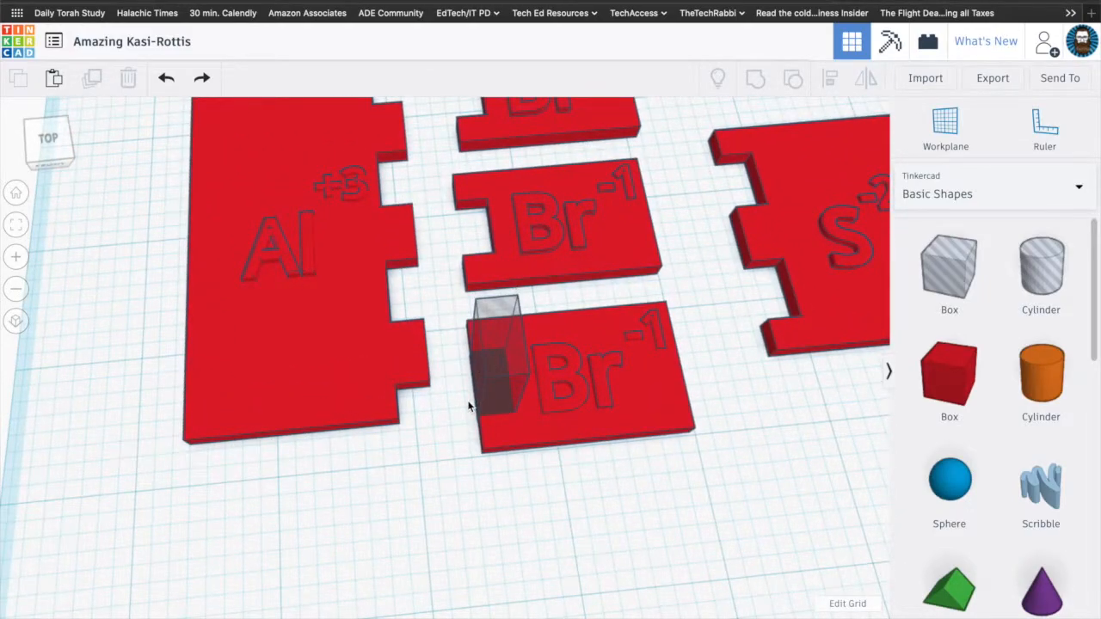
left_click_drag(453, 387, 506, 450)
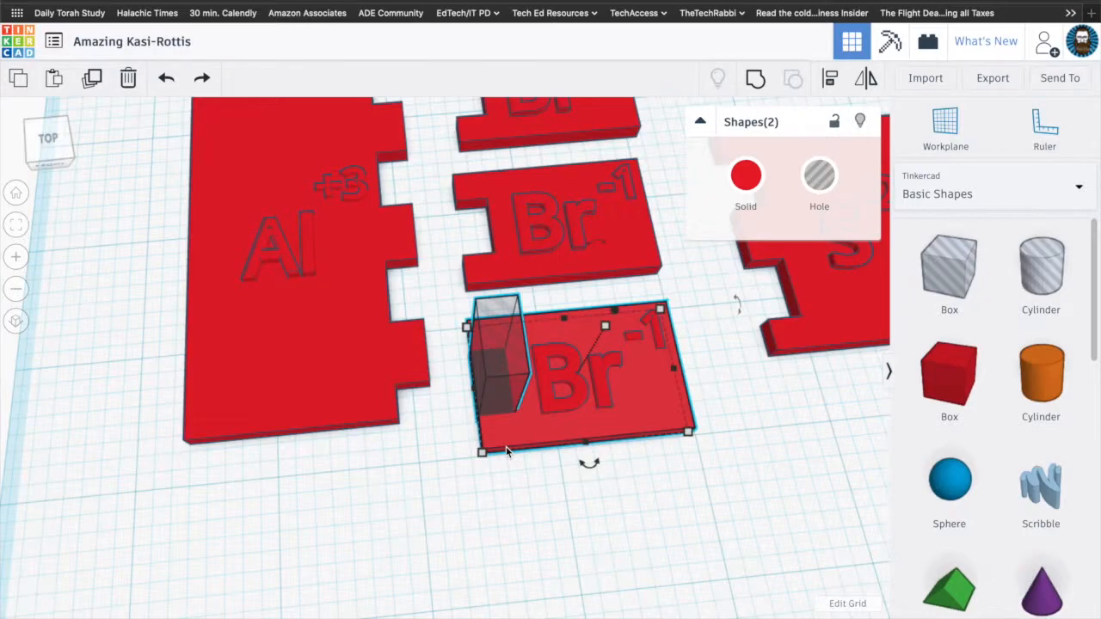
left_click(756, 80)
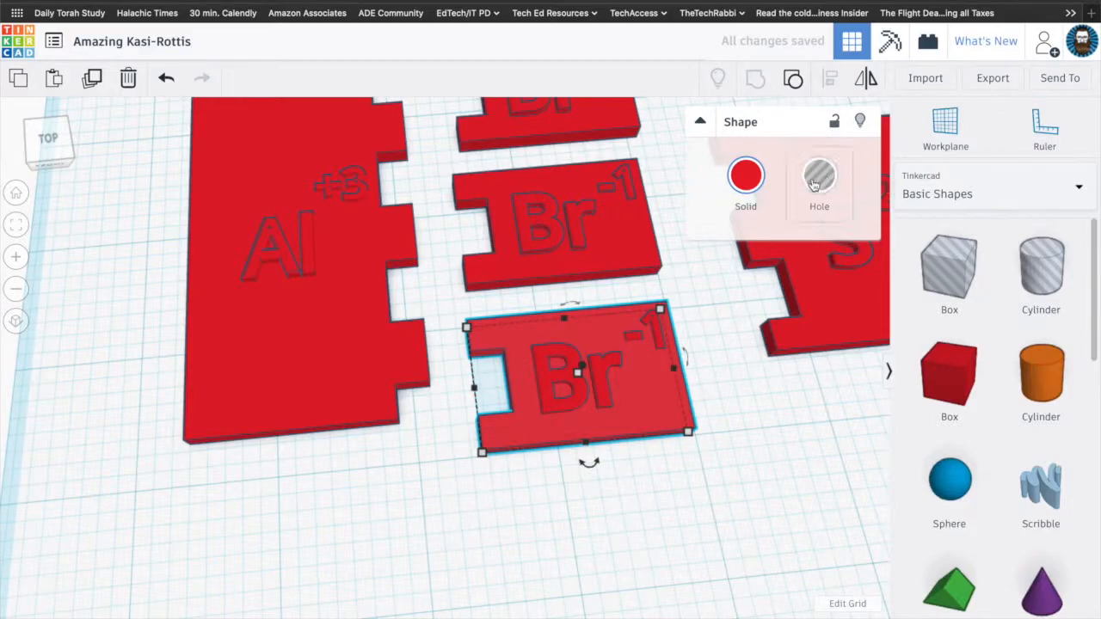
left_click(468, 514)
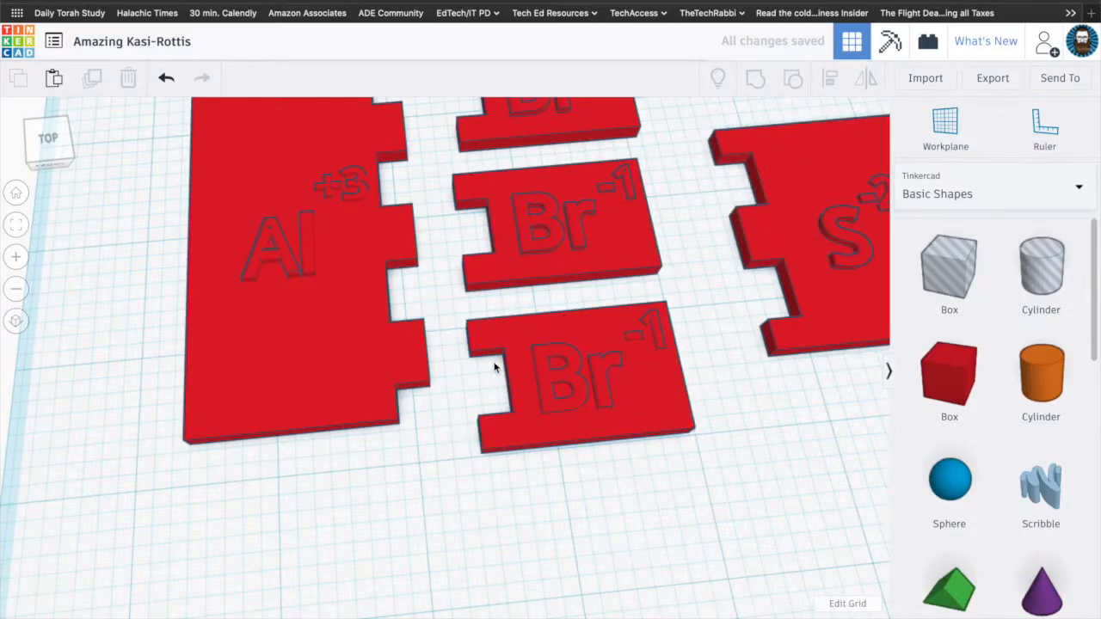
Step: Check the notched Br piece's overall dimensions and view it alongside the Al and S pieces
left_click(489, 445)
mouse_move(482, 454)
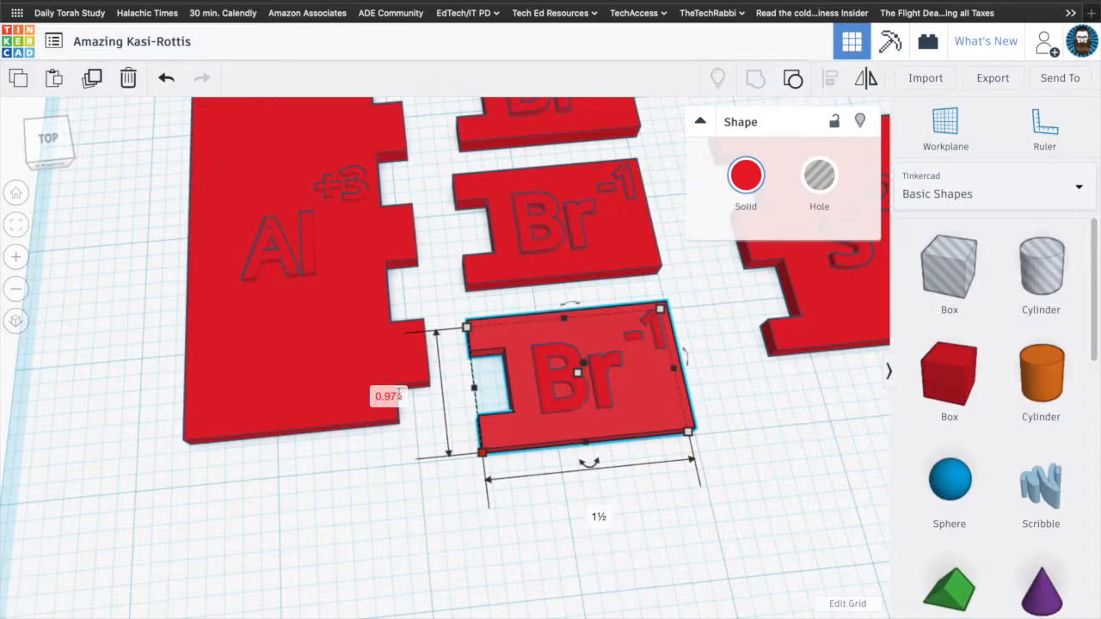
left_click(416, 520)
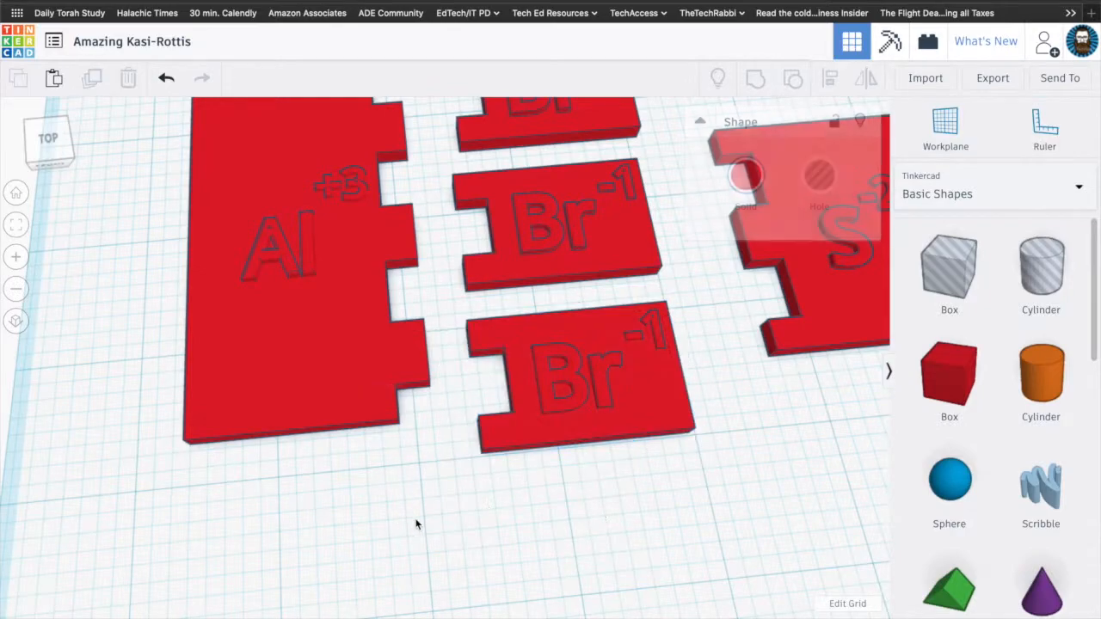
scroll(460, 508, "down", 5)
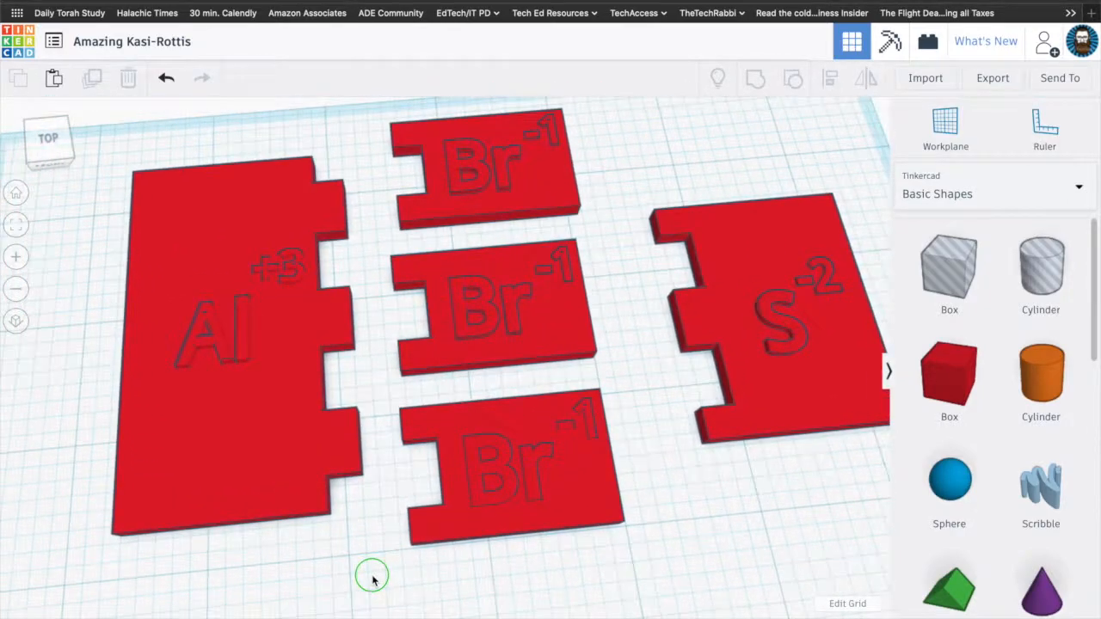
Step: Inspect the Al piece, then measure the lowest Br piece's sides for comparison
left_click(205, 463)
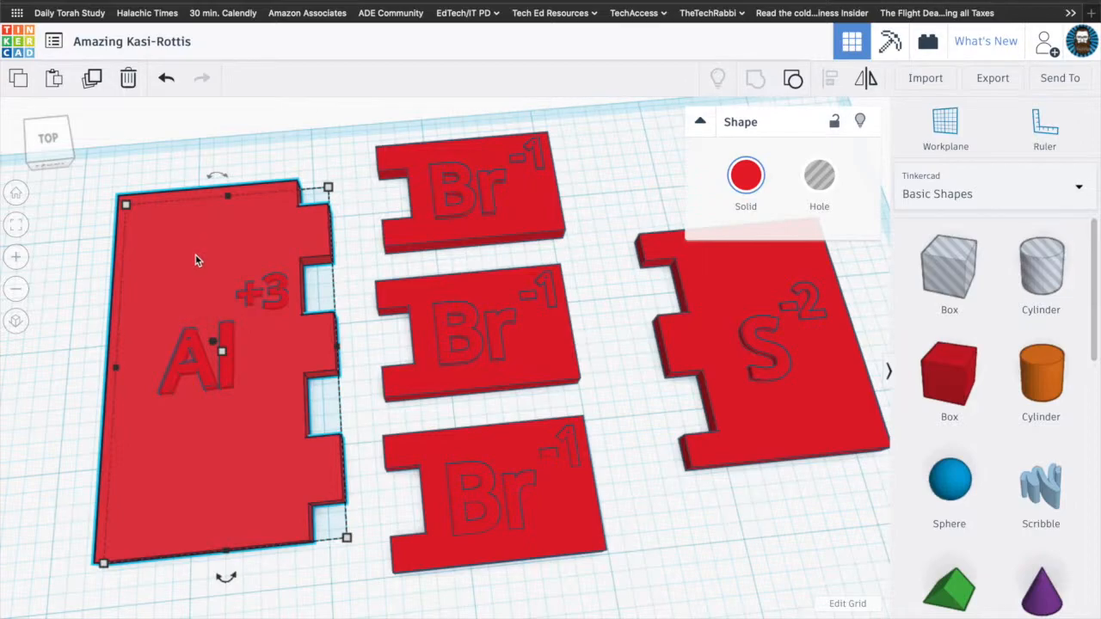
left_click(430, 452)
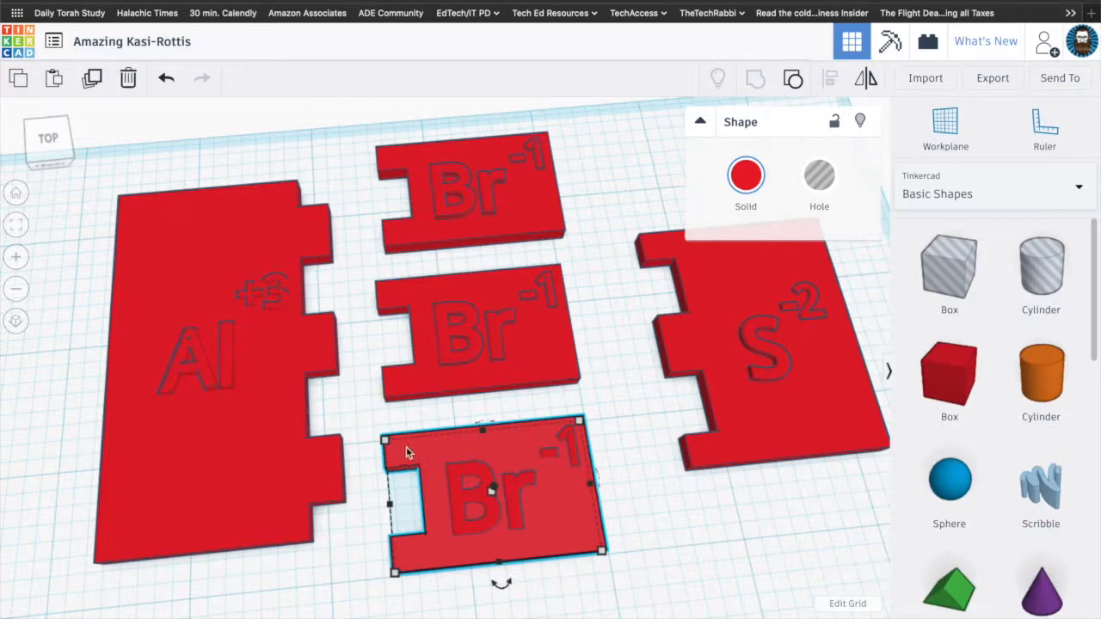
mouse_move(386, 440)
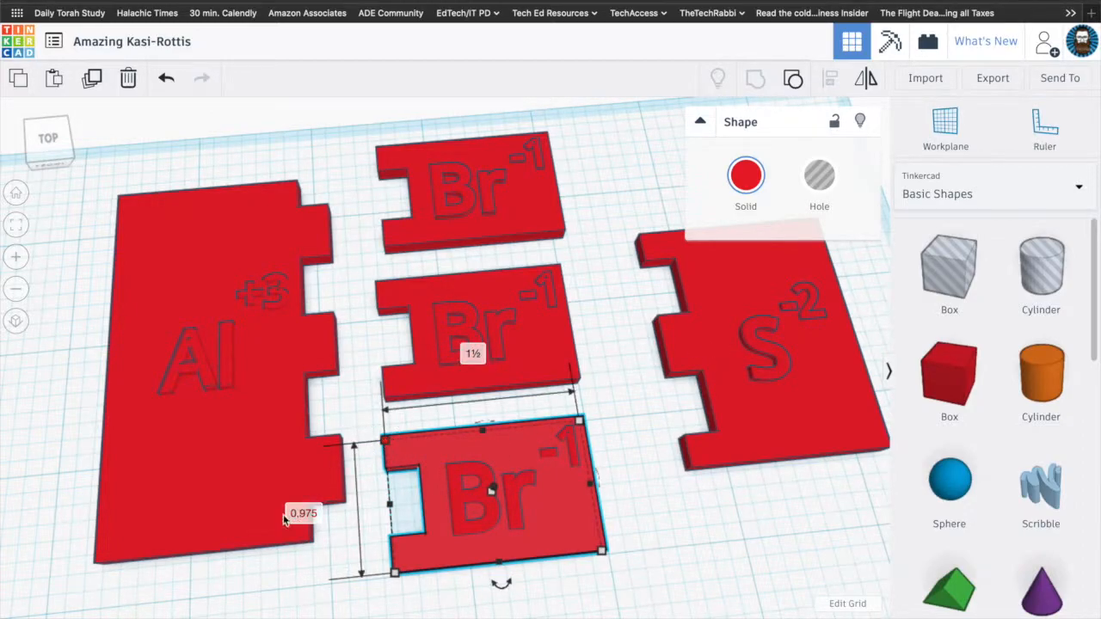
left_click(288, 556)
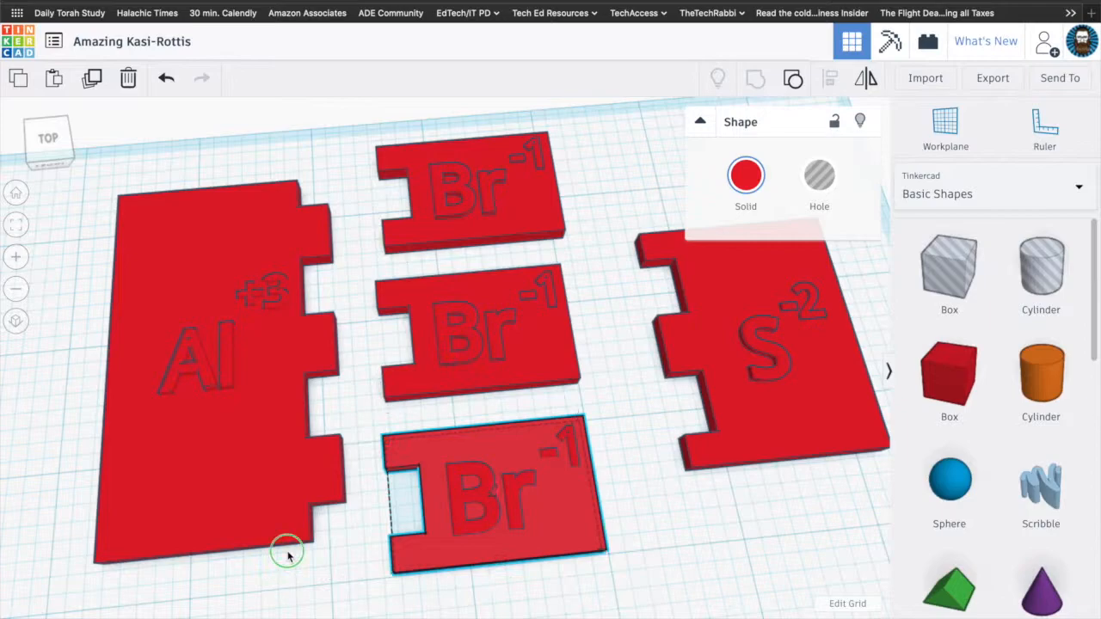
middle_click_drag(288, 556, 322, 408)
left_click(386, 434)
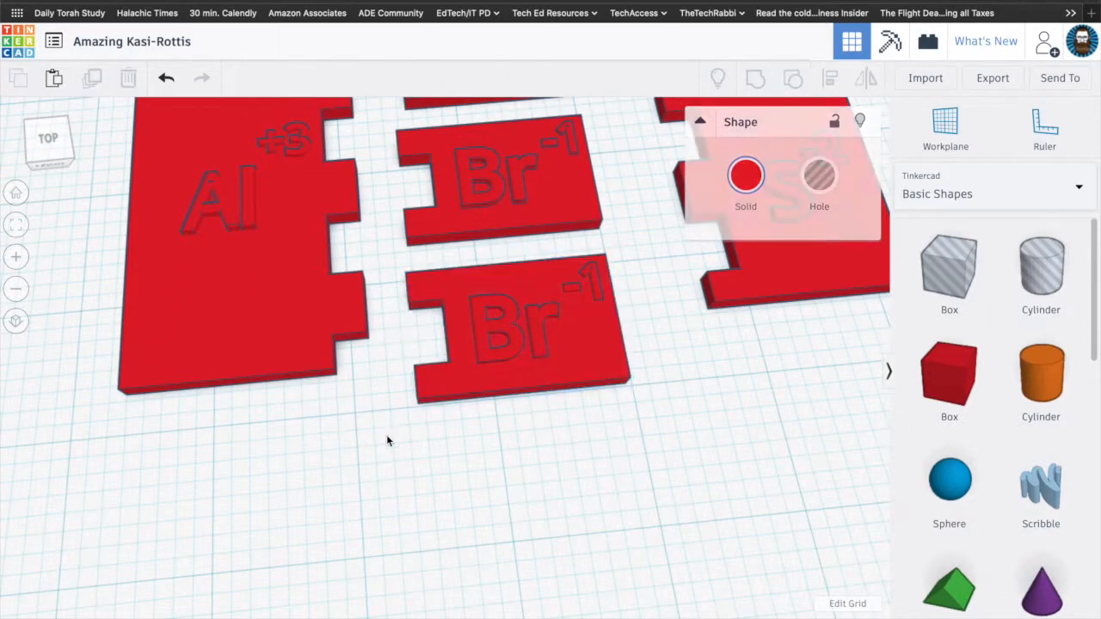
Step: Duplicate the lowest Br piece's notched base and move the copy to the empty front corner of the workplane
left_click(446, 383)
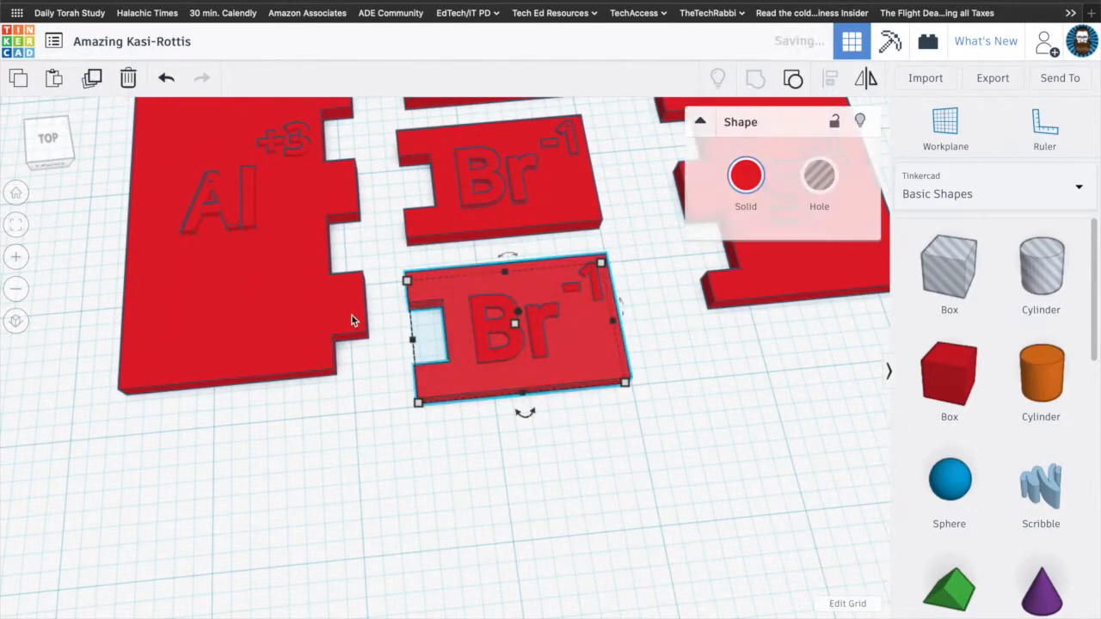
left_click_drag(455, 381, 246, 591)
scroll(360, 565, "down", 5)
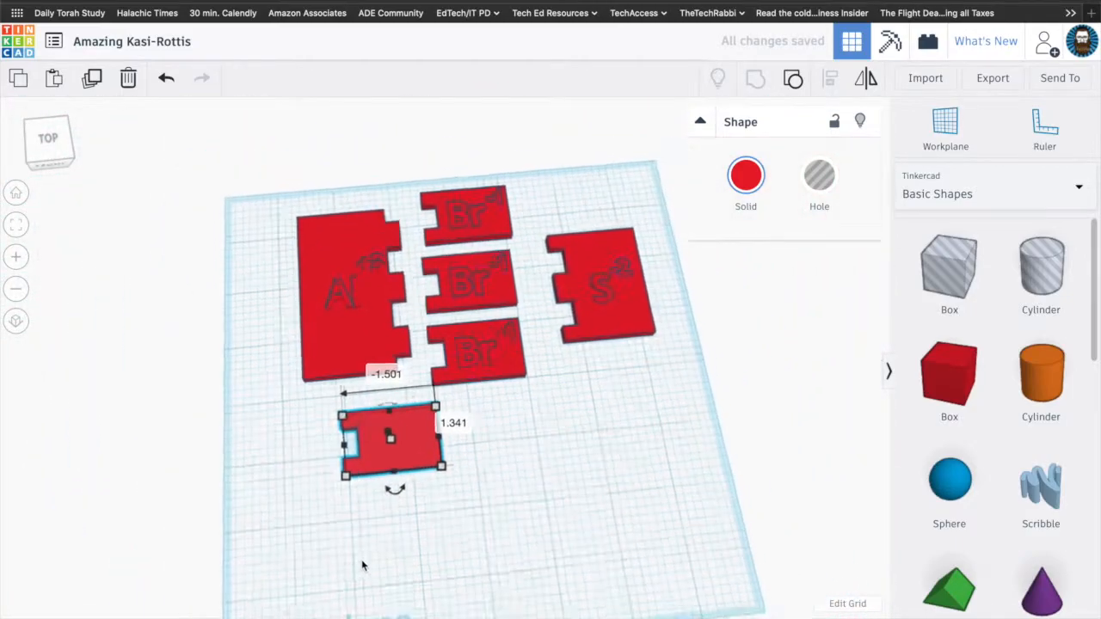
left_click_drag(410, 434, 668, 529)
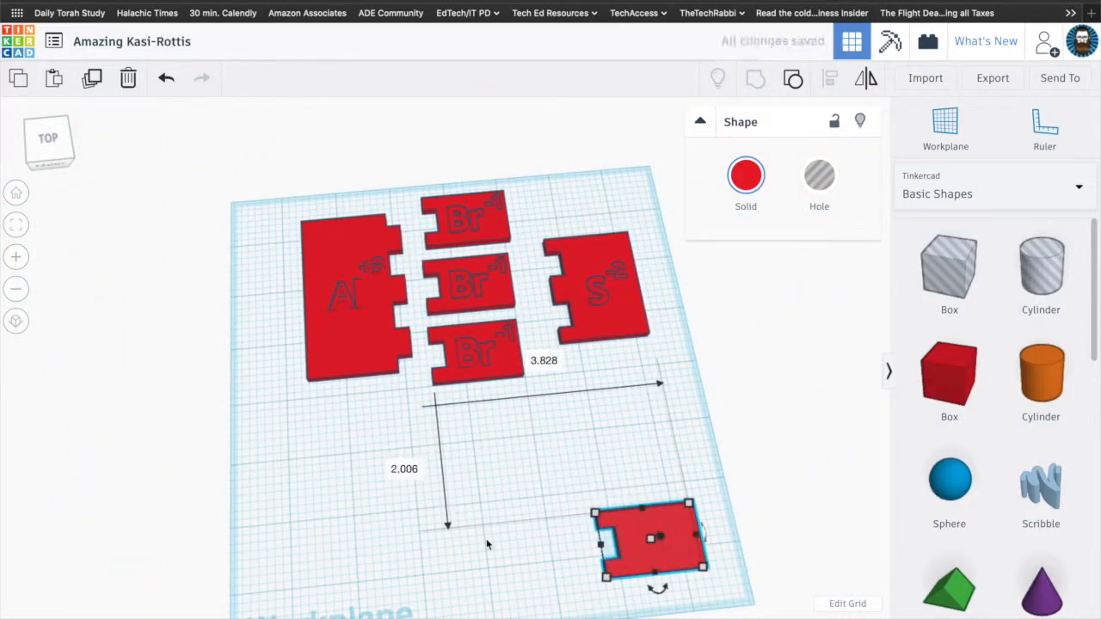
scroll(486, 538, "up", 5)
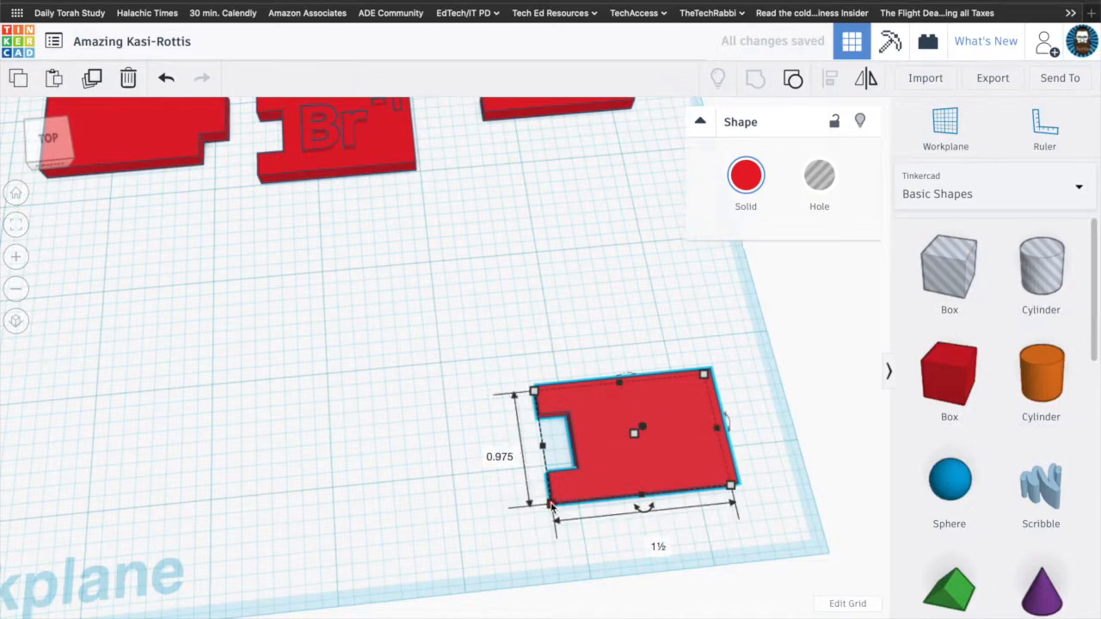
Step: Duplicate the notched base copy and offset the duplicate by -0.975 inch so the two bases sit edge to edge
left_click(455, 485)
left_click(651, 478)
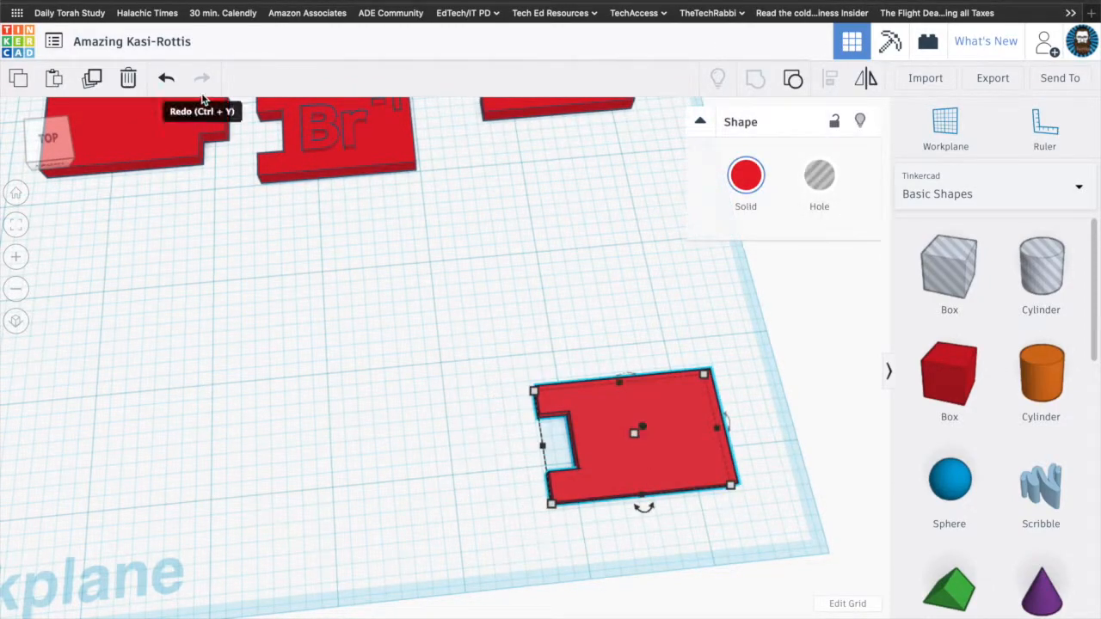
left_click_drag(613, 485, 597, 415)
left_click(568, 460)
type("-.975")
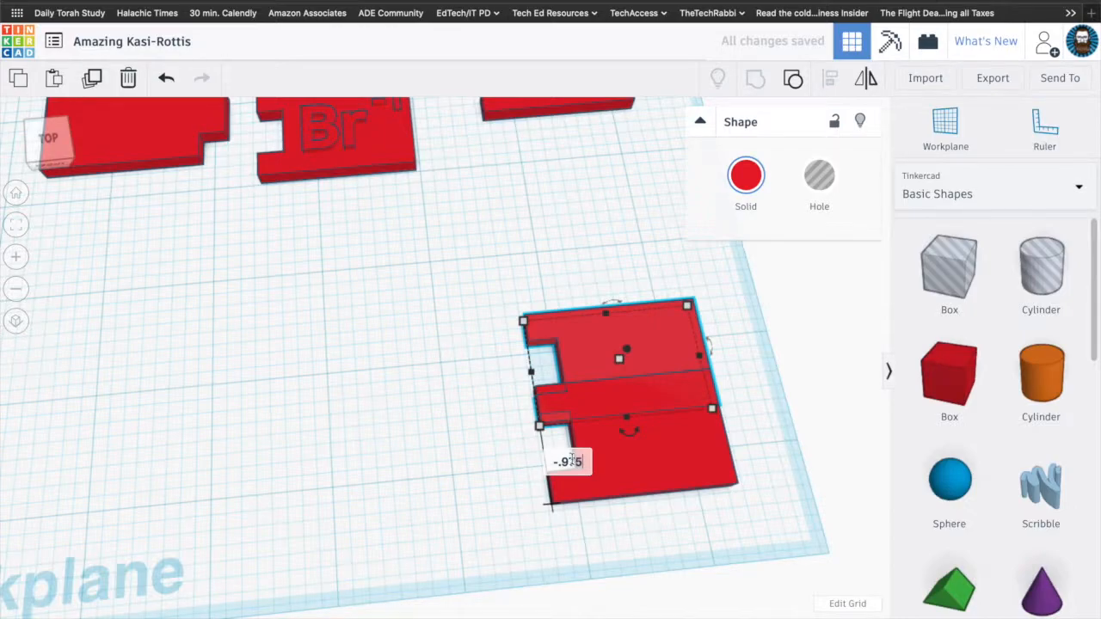
key("Return")
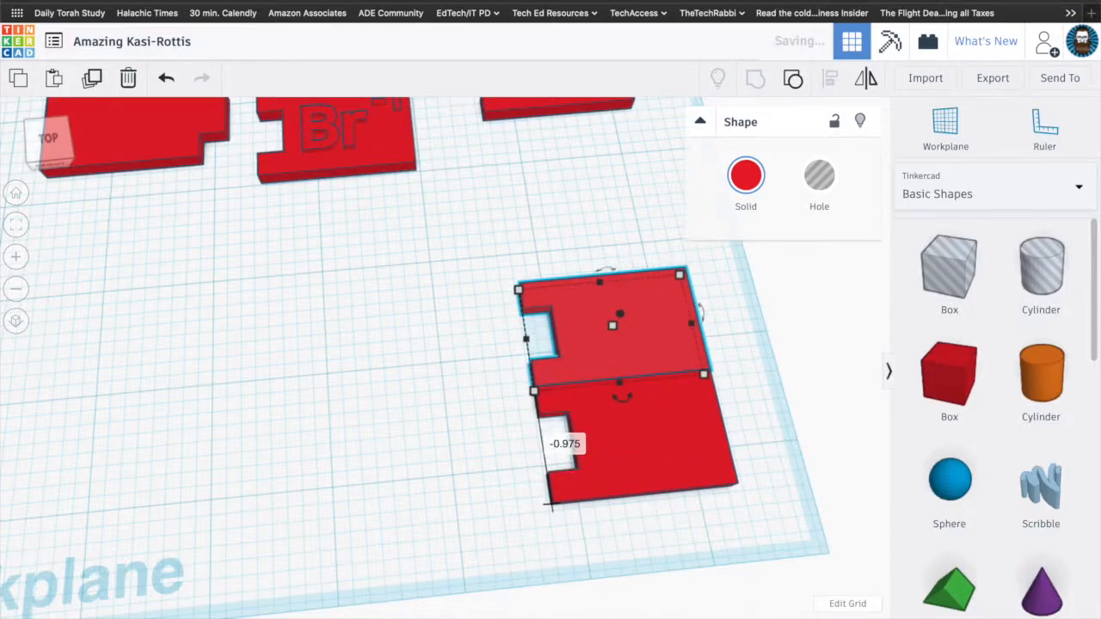
Step: Group the two adjoining notched bases into a single two-notch piece
left_click(469, 464)
left_click_drag(495, 348, 596, 449)
left_click(757, 80)
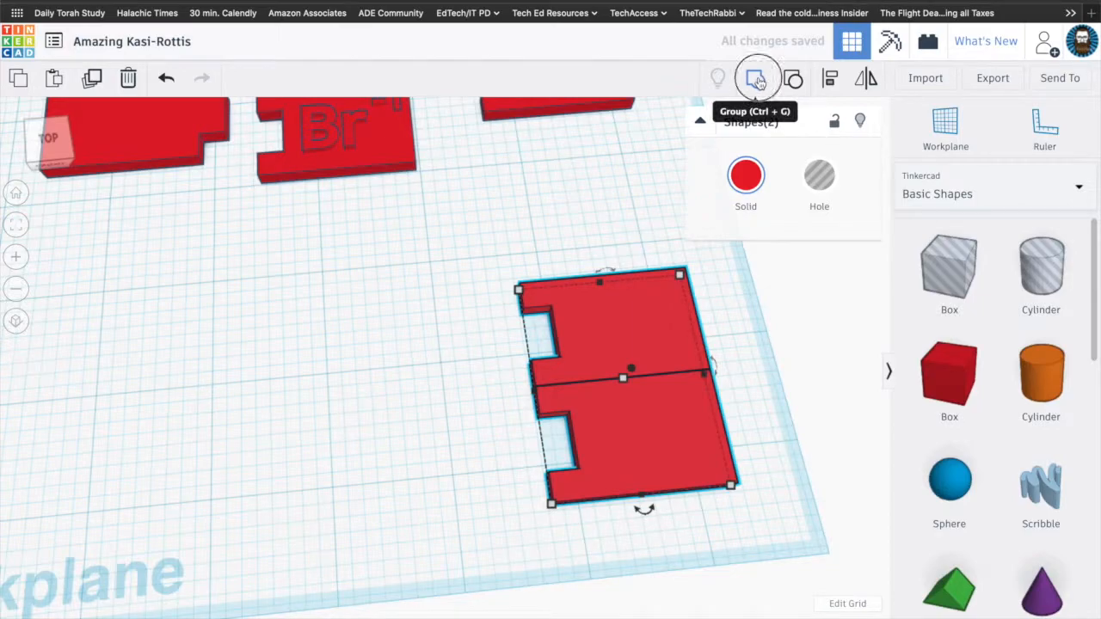
left_click(492, 359)
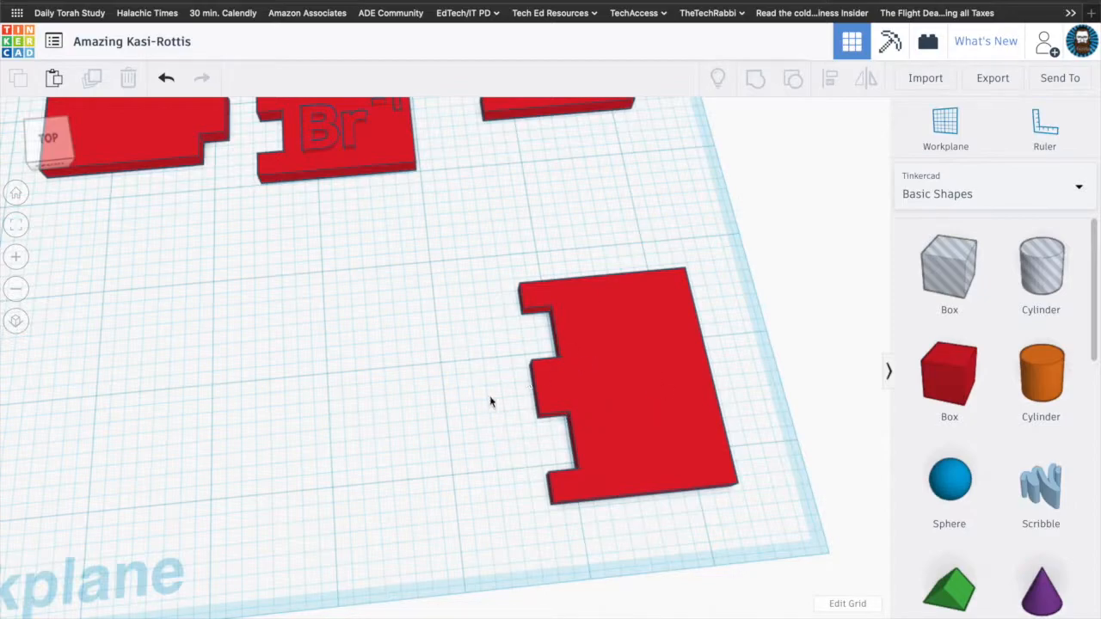
scroll(590, 410, "down", 3)
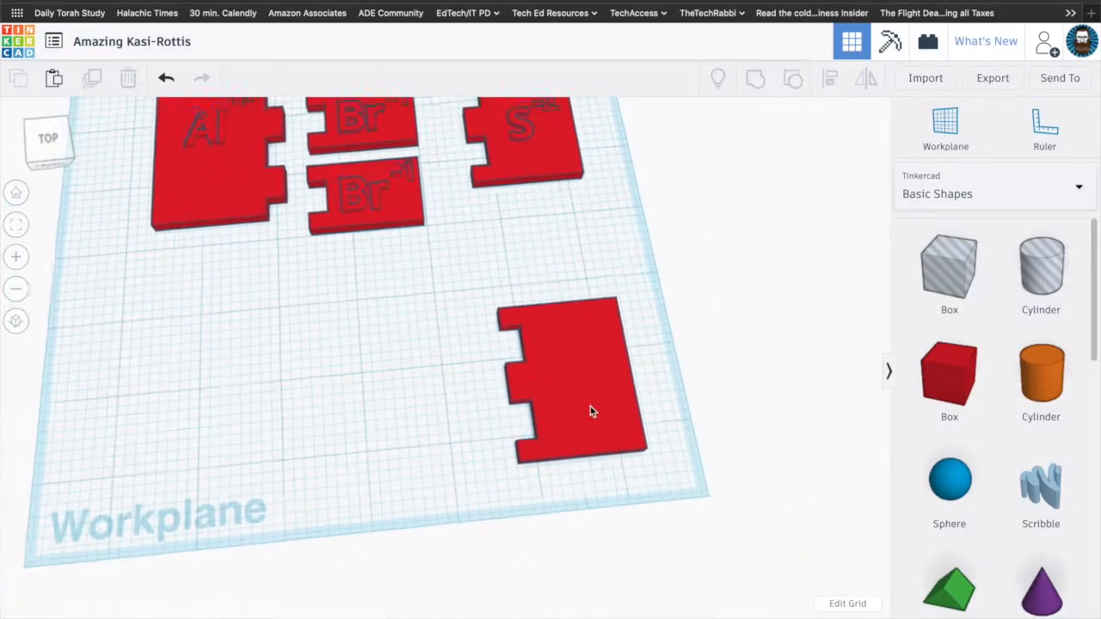
Step: Delete the demonstration two-notch piece and return to the finished Al, Br and S pieces
left_click(573, 369)
key("Delete")
left_click(443, 389)
middle_click_drag(443, 389, 476, 540)
scroll(429, 461, "up", 4)
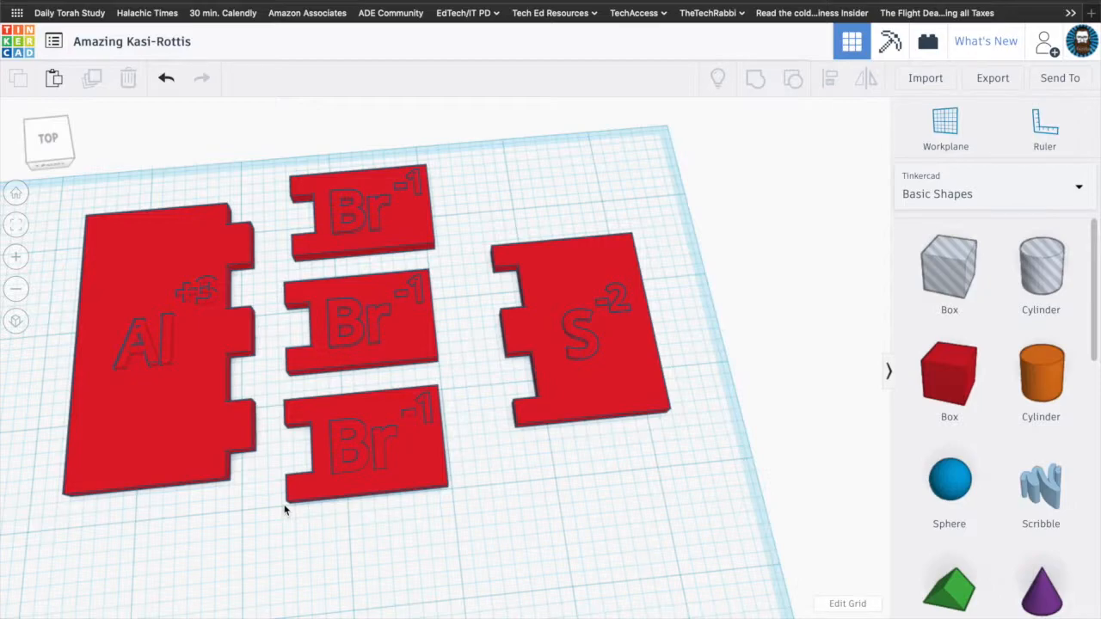
Step: Add a text shape in front of the ion pieces, set its font to Sans and its text to "Br"
middle_click_drag(266, 528, 455, 467)
right_click_drag(454, 467, 479, 440)
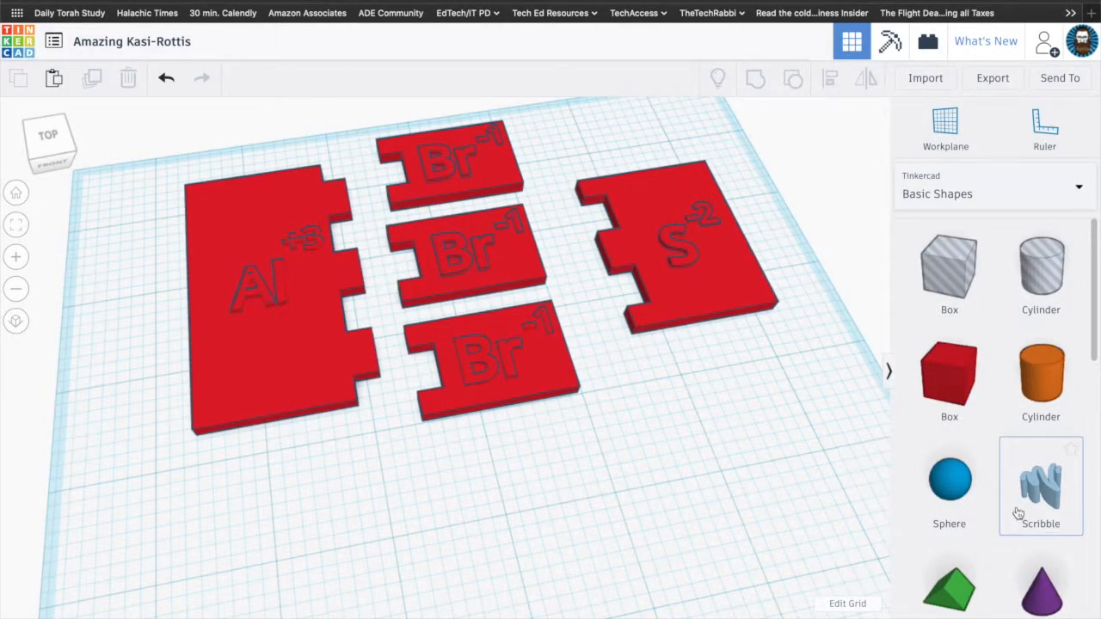
scroll(1032, 430, "down", 5)
left_click_drag(1050, 351, 600, 522)
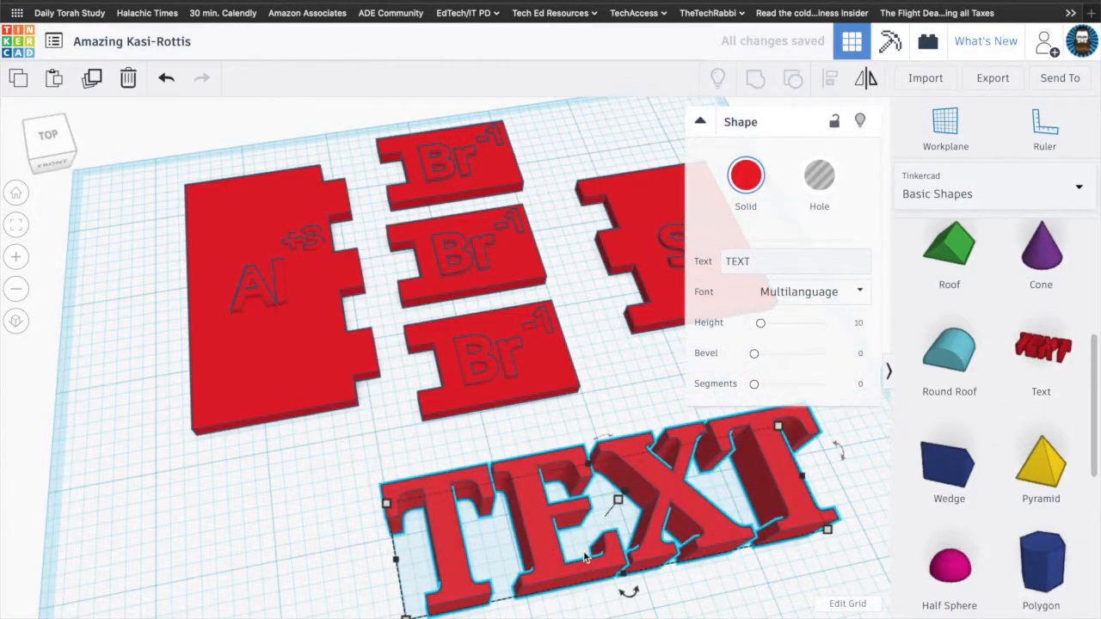
left_click(858, 293)
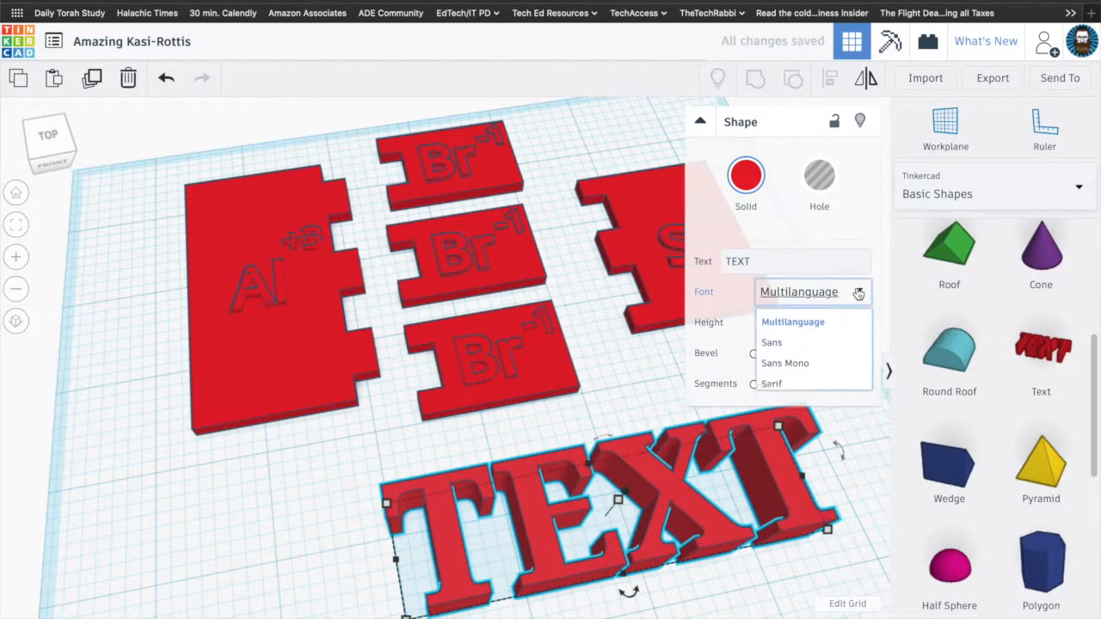
left_click(784, 344)
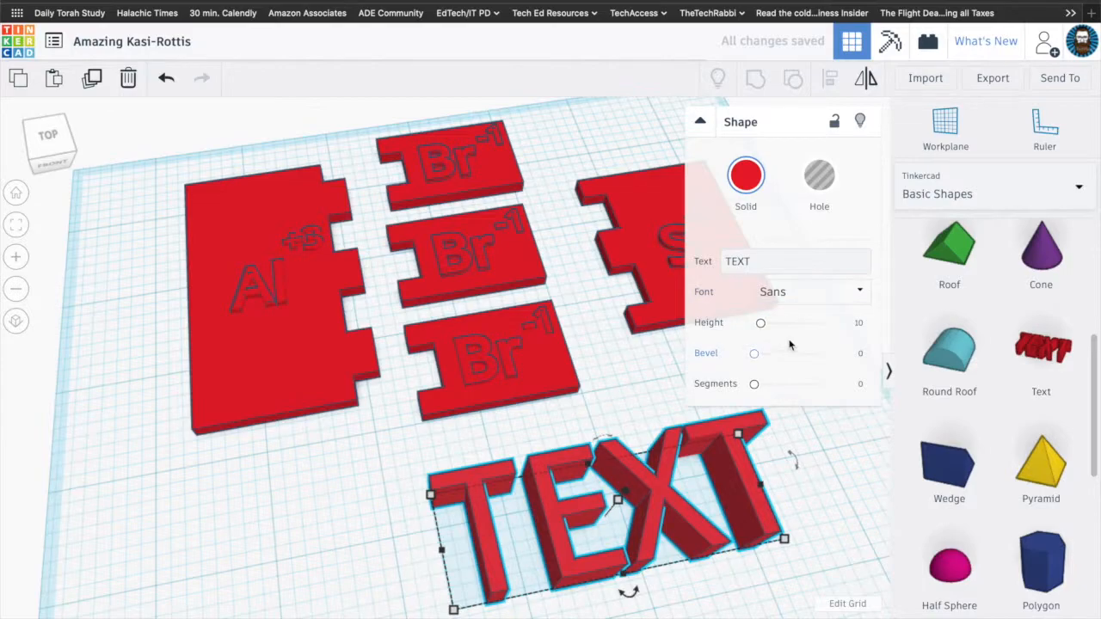
left_click(761, 261)
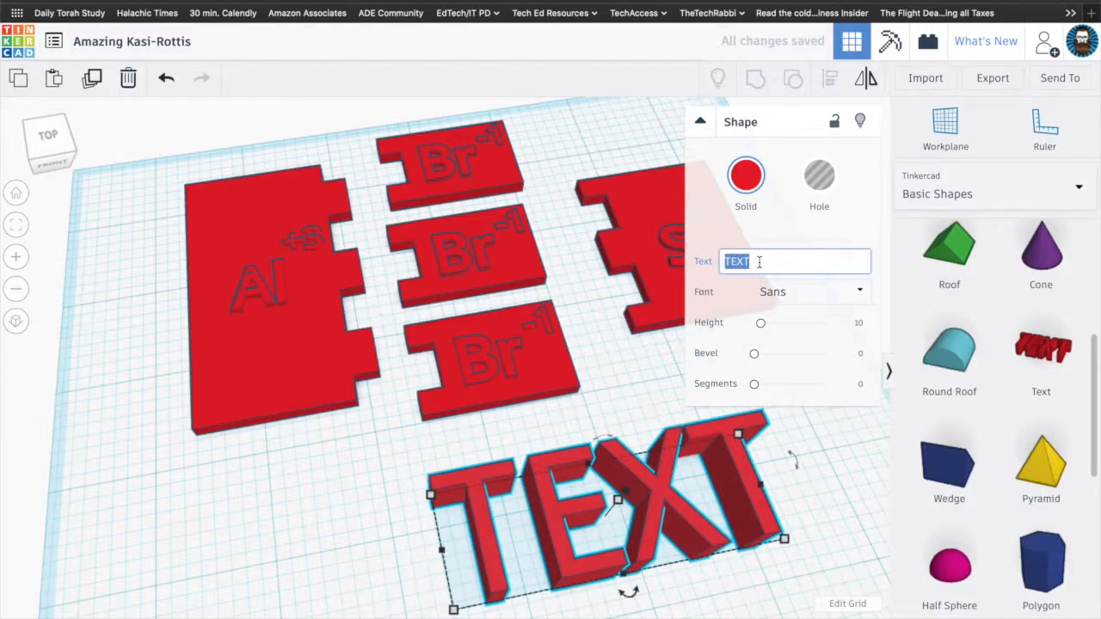
type("Br")
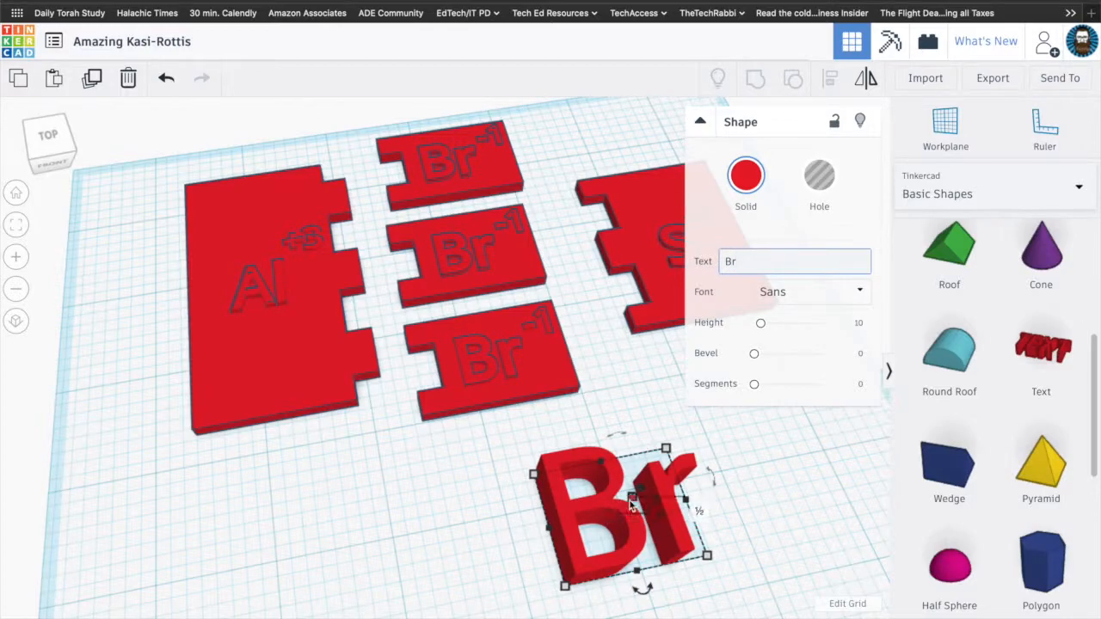
Step: Try a bevel of 1.22 with 4 segments on the Br text, and set the segments back to 0
left_click_drag(754, 353, 807, 384)
right_click_drag(495, 518, 492, 375)
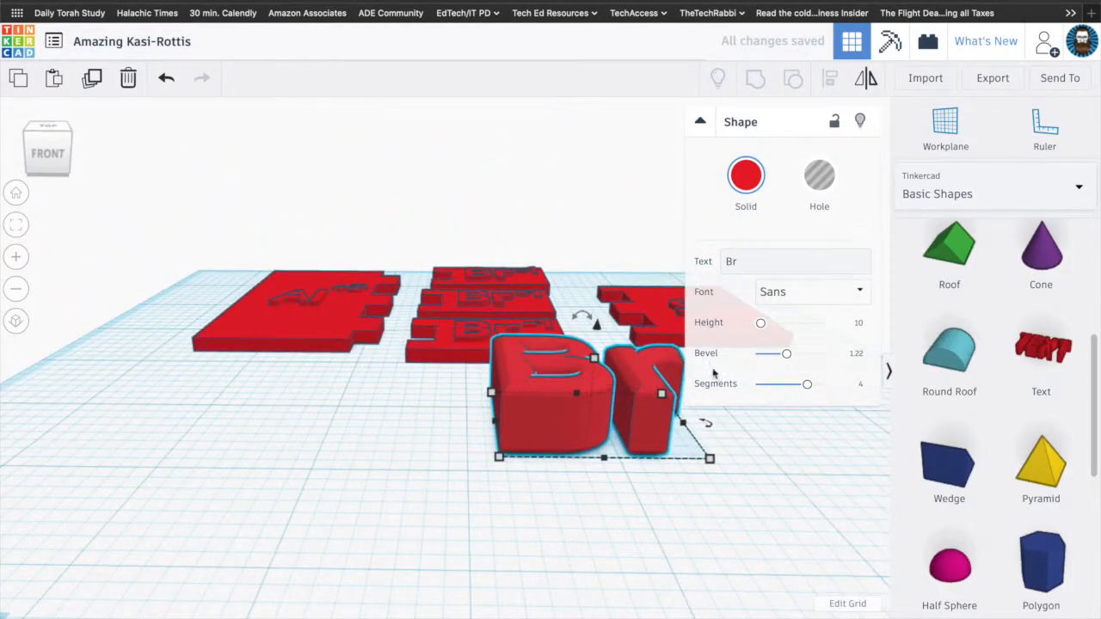
left_click_drag(809, 386, 728, 381)
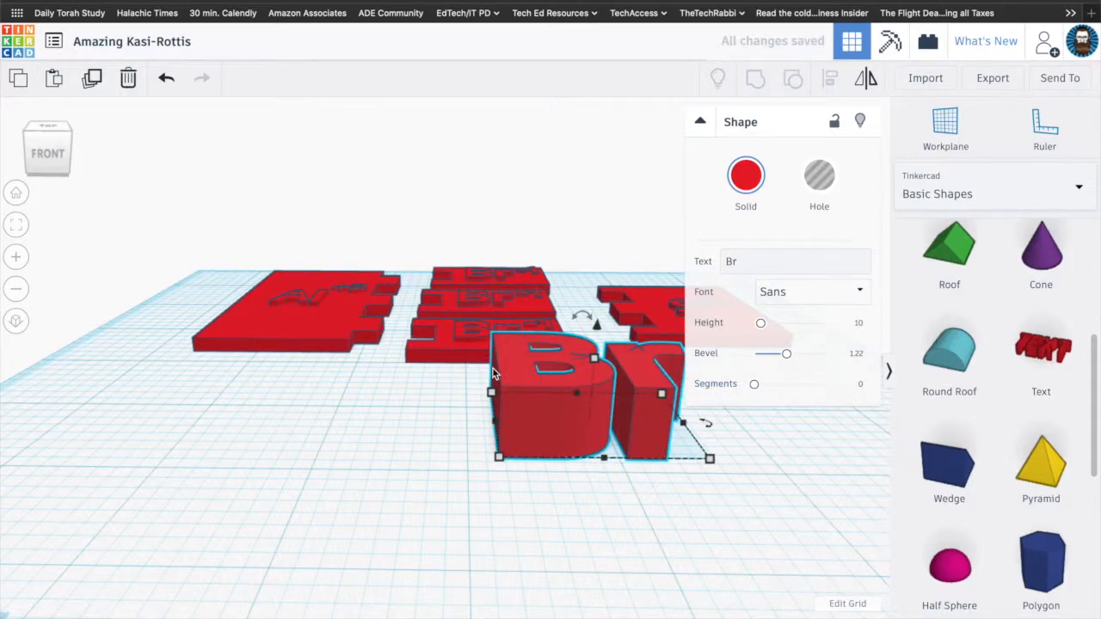
right_click_drag(438, 504, 436, 531)
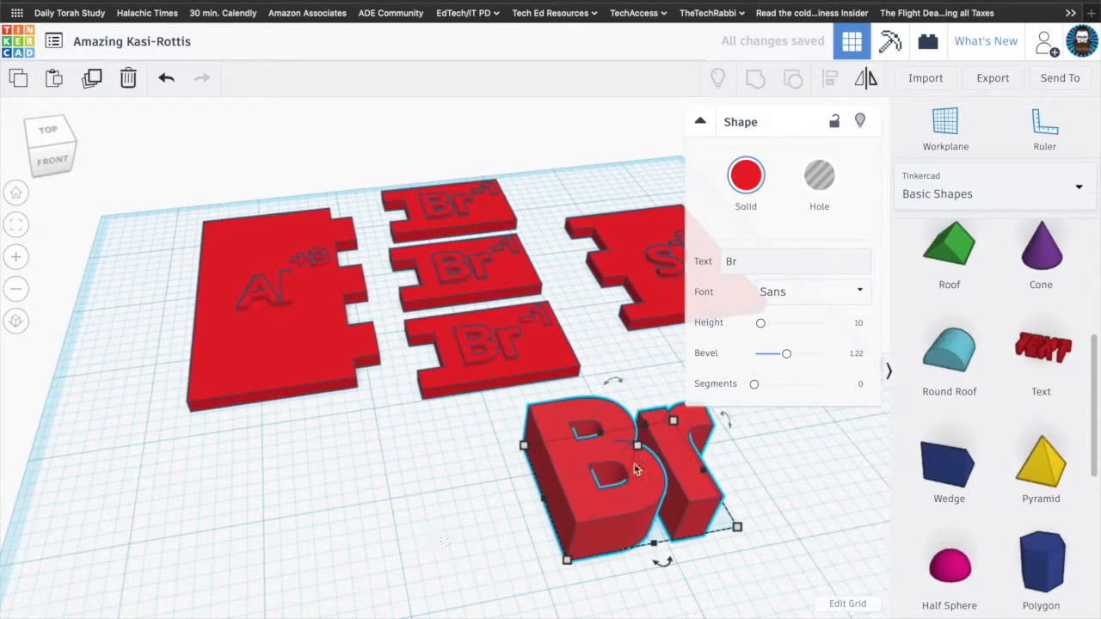
Step: Flatten the standalone Br text and scale it down to about 0.75 by 0.604 inch
mouse_move(640, 453)
left_mouse_down()
mouse_move(644, 467)
mouse_move(634, 455)
mouse_move(630, 471)
left_mouse_up()
left_click_drag(569, 559, 599, 520, "shift")
mouse_move(632, 488)
left_mouse_down()
mouse_move(585, 499)
mouse_move(622, 487)
left_mouse_up()
left_click(774, 256)
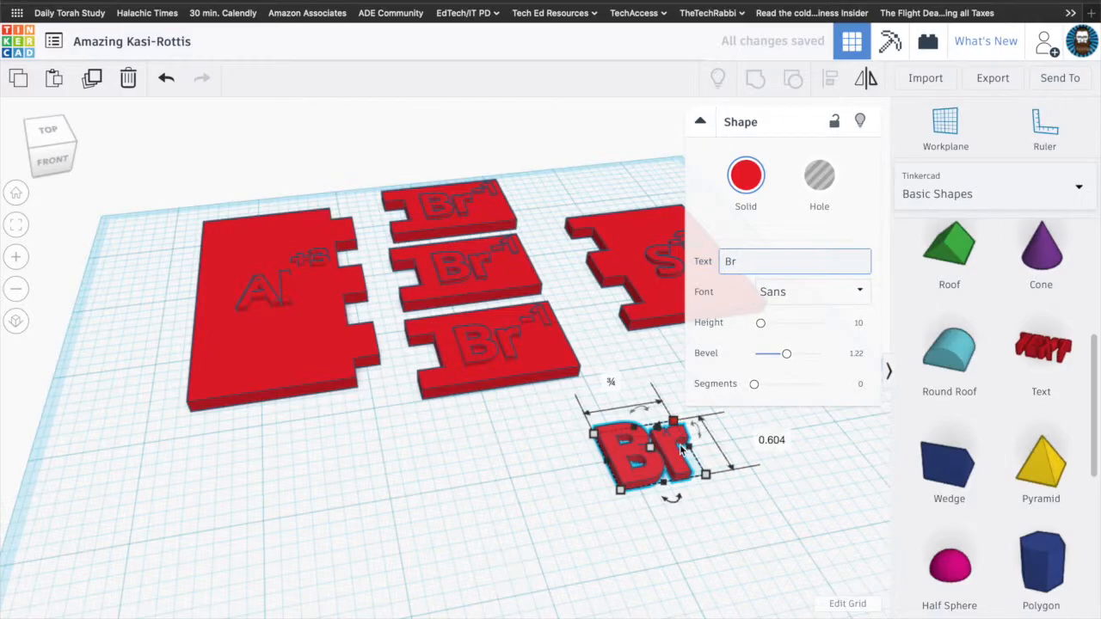
Step: Delete the standalone Br text in front of the ion pieces
left_click(641, 465)
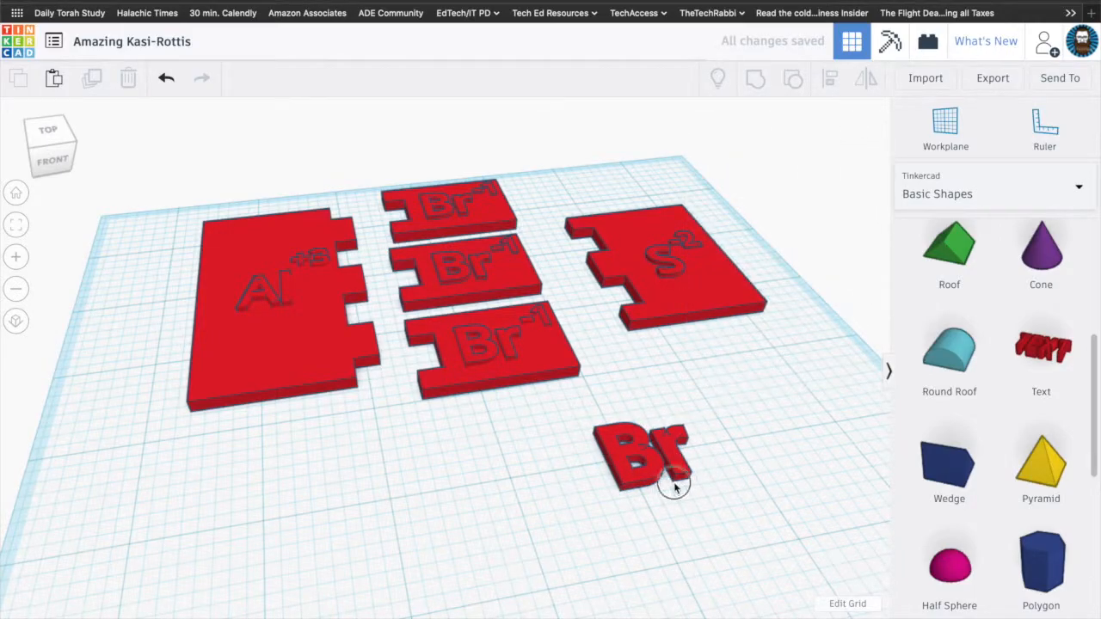
left_click(649, 471)
key("Delete")
Step: Examine how the raised Br lettering sits on the lowest Br piece's base
scroll(451, 390, "up", 3)
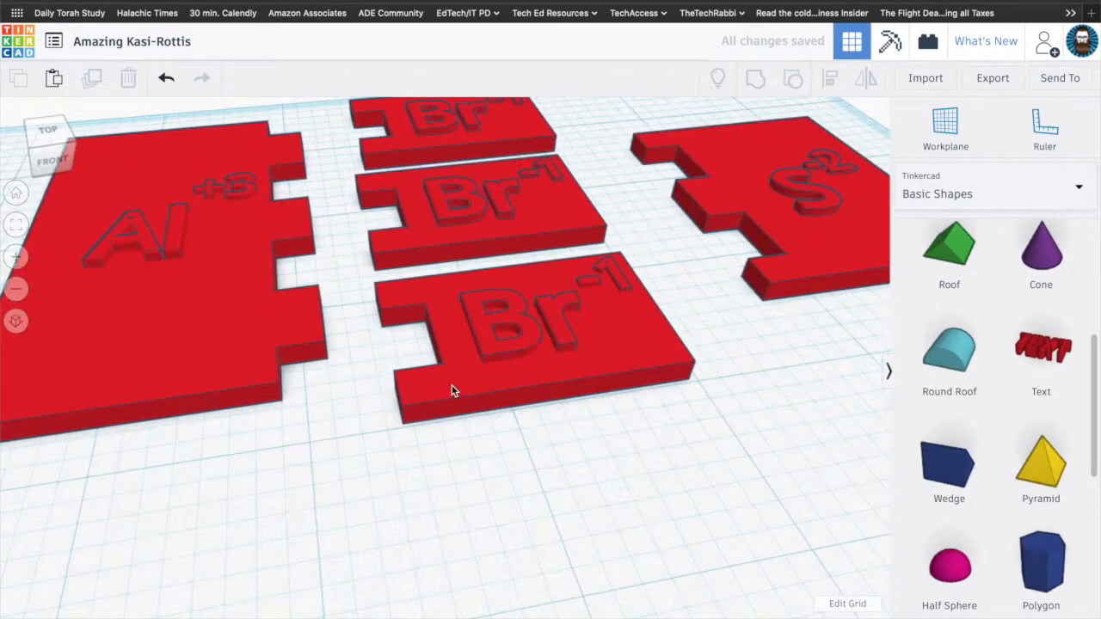
scroll(451, 392, "up", 3)
left_click(514, 319)
scroll(536, 319, "down", 3)
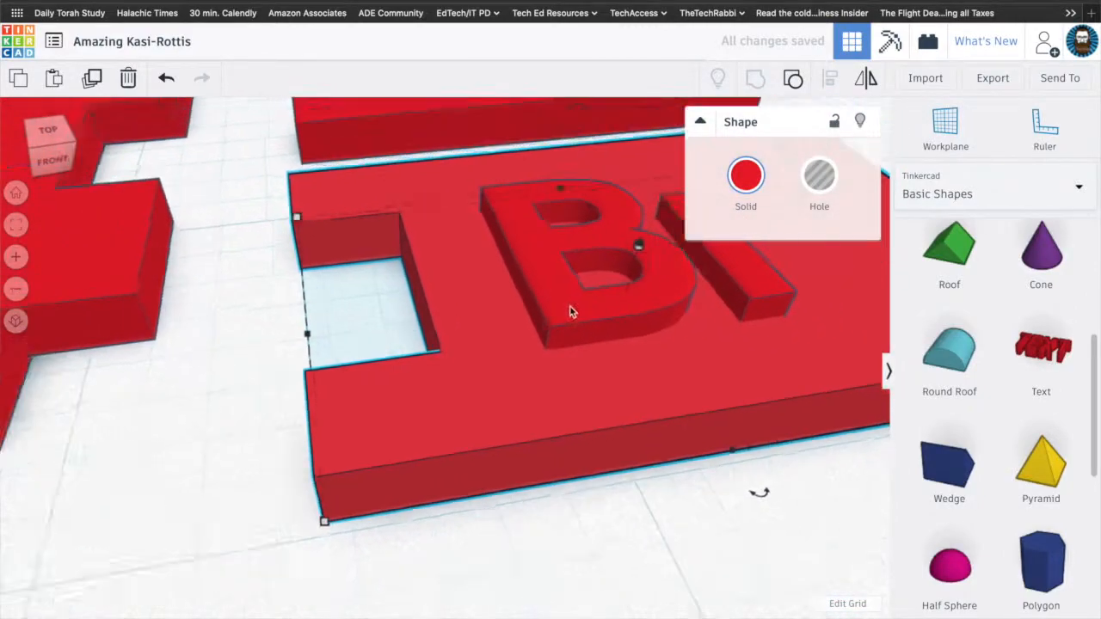
left_click(584, 311)
left_click(599, 535)
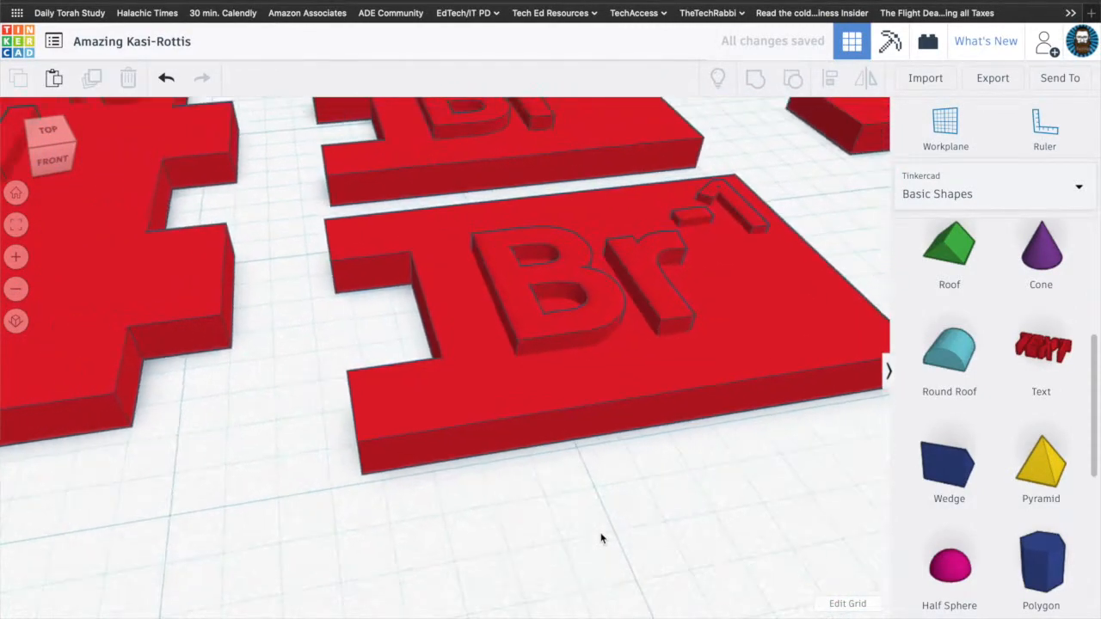
Step: Raise the Br and -1 lettering on the lowest Br piece by about 0.031 inch
scroll(634, 292, "down", 2)
left_click(616, 287)
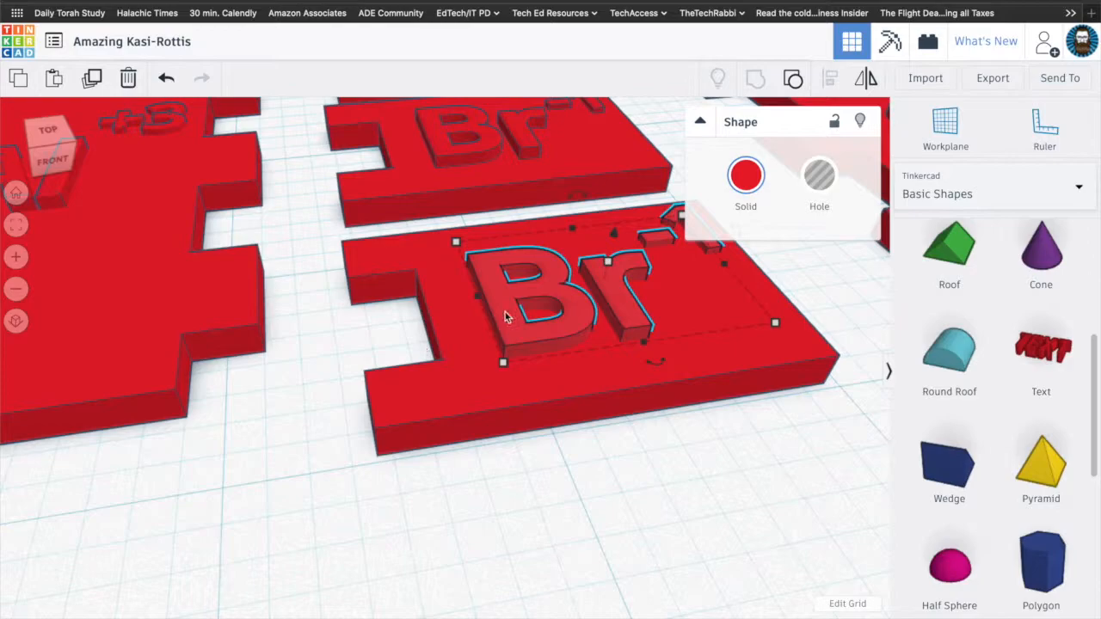
right_click_drag(436, 414, 443, 468)
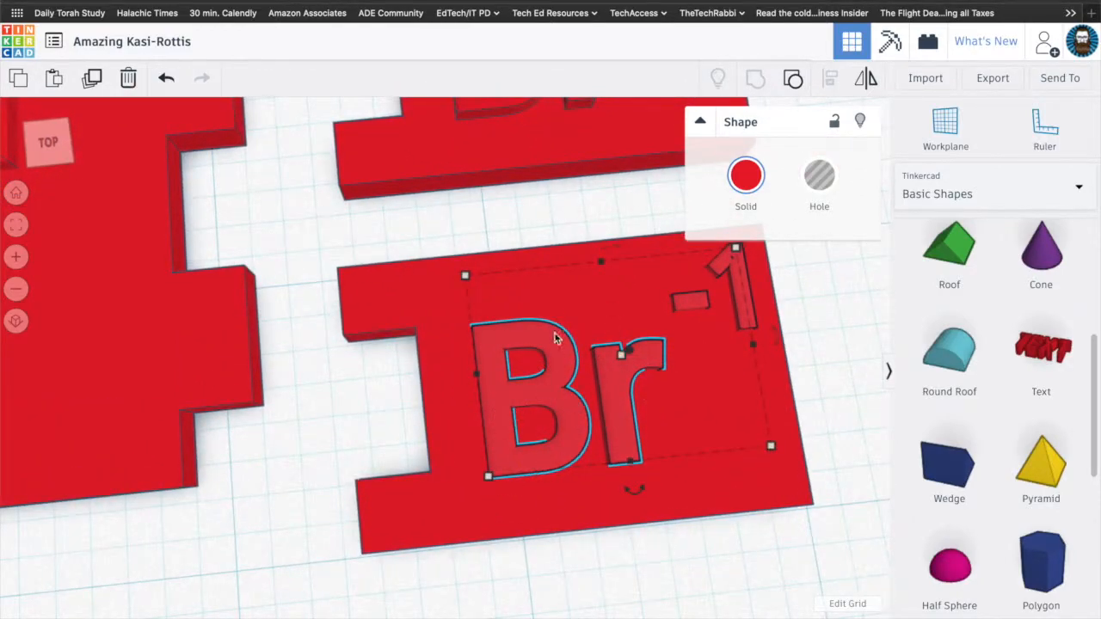
right_click_drag(553, 472, 591, 202)
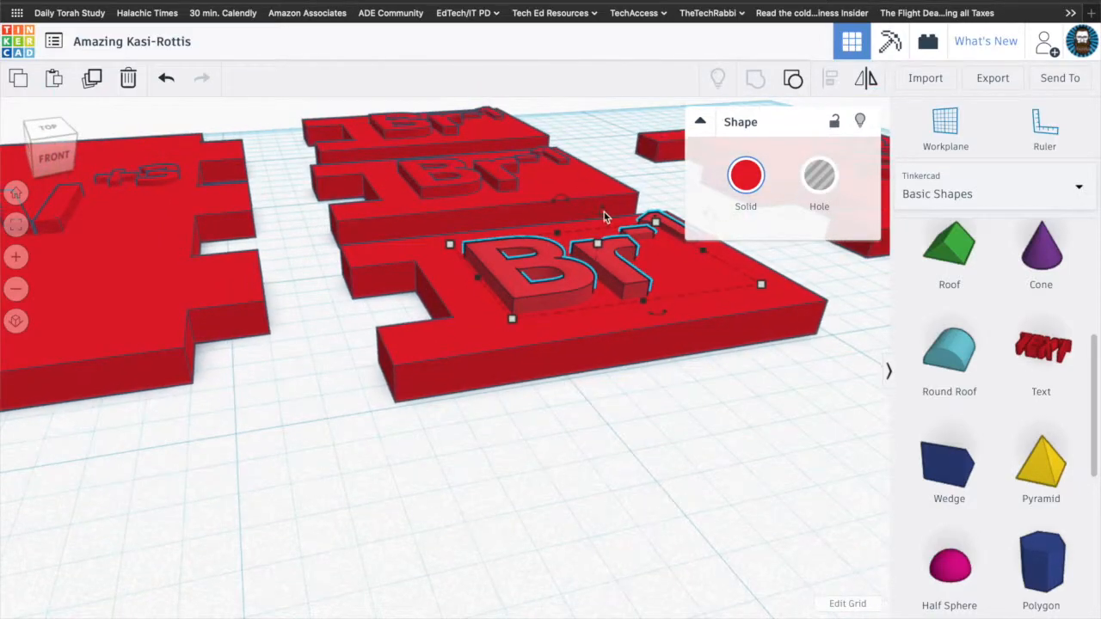
mouse_move(600, 217)
left_mouse_down()
mouse_move(604, 98)
mouse_move(596, 241)
mouse_move(609, 147)
mouse_move(606, 206)
left_mouse_up()
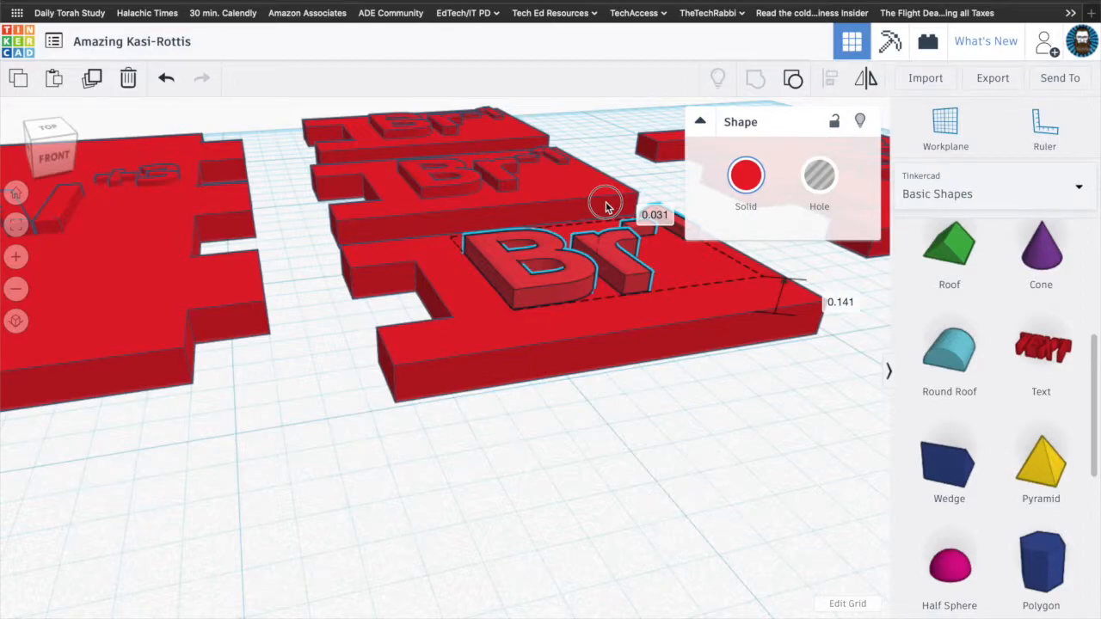
right_click_drag(516, 398, 510, 372)
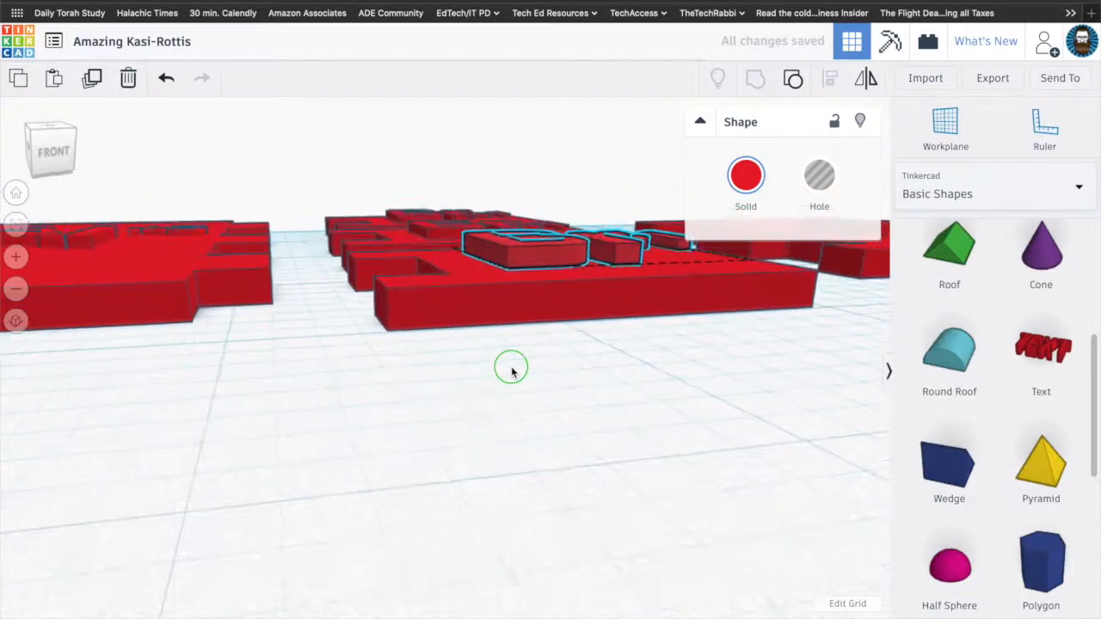
Step: Lower the Br and -1 lettering on the lowest Br piece by about 0.016 inch into its base
scroll(565, 289, "up", 5)
right_click_drag(602, 226, 166, 272)
left_click_drag(531, 134, 530, 138)
right_click_drag(430, 344, 433, 351)
mouse_move(519, 123)
left_mouse_down()
mouse_move(519, 137)
mouse_move(520, 122)
left_mouse_up()
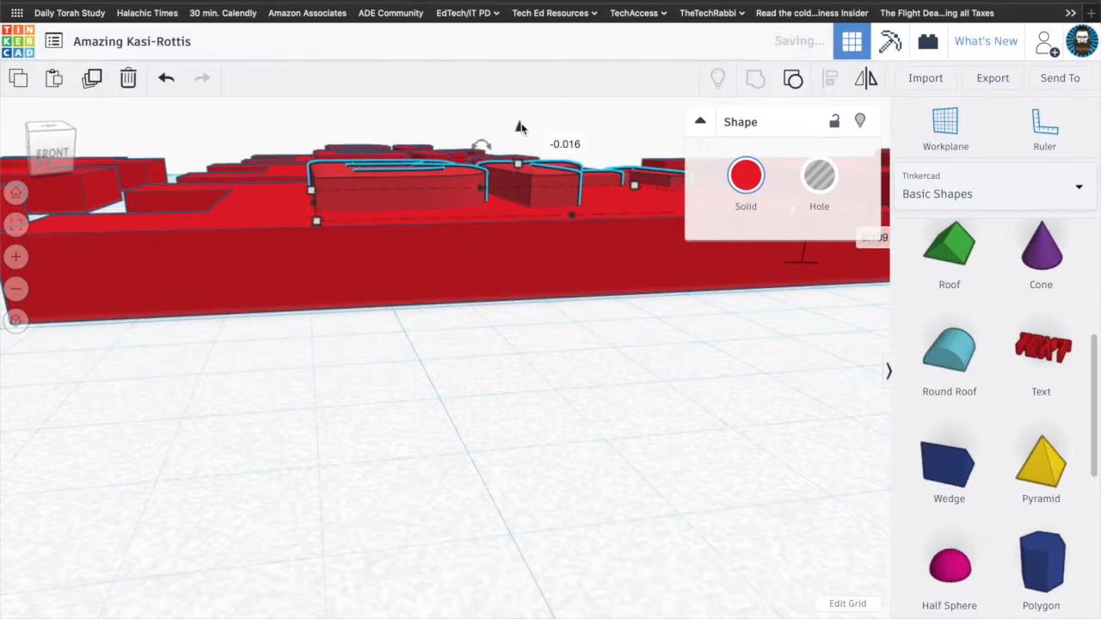
left_click(421, 433)
right_click_drag(422, 434, 424, 488)
scroll(424, 488, "down", 4)
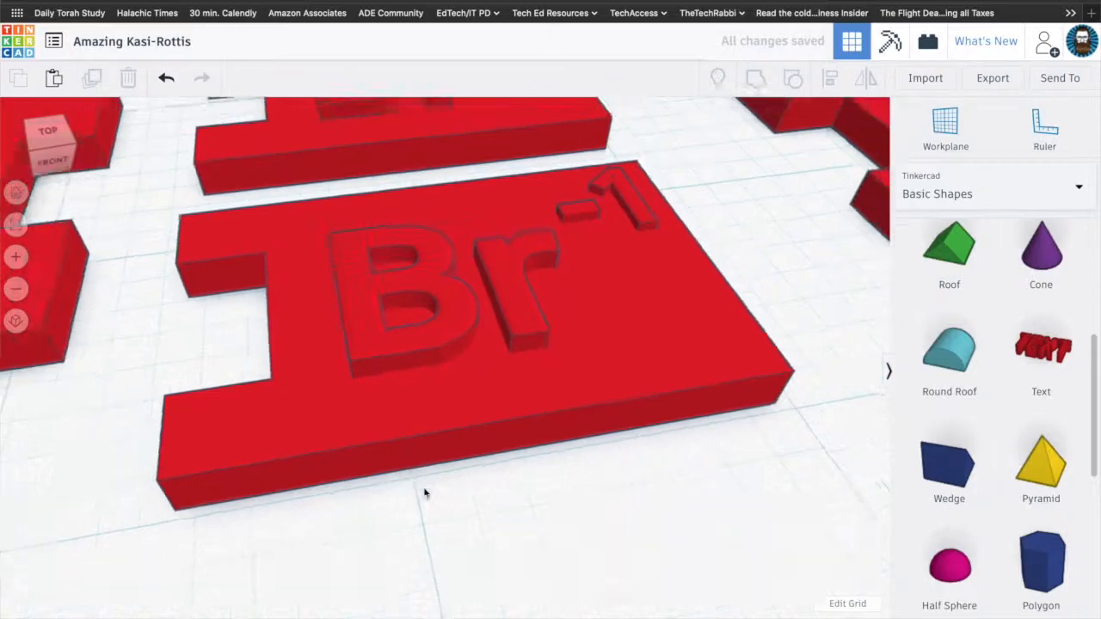
scroll(328, 323, "down", 3)
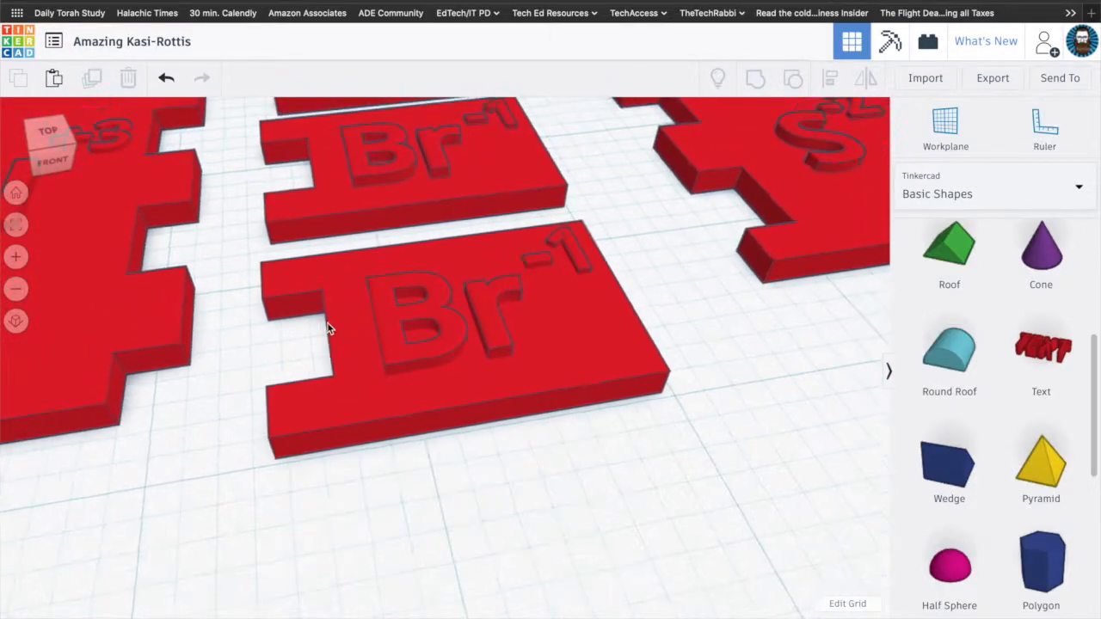
scroll(378, 358, "down", 2)
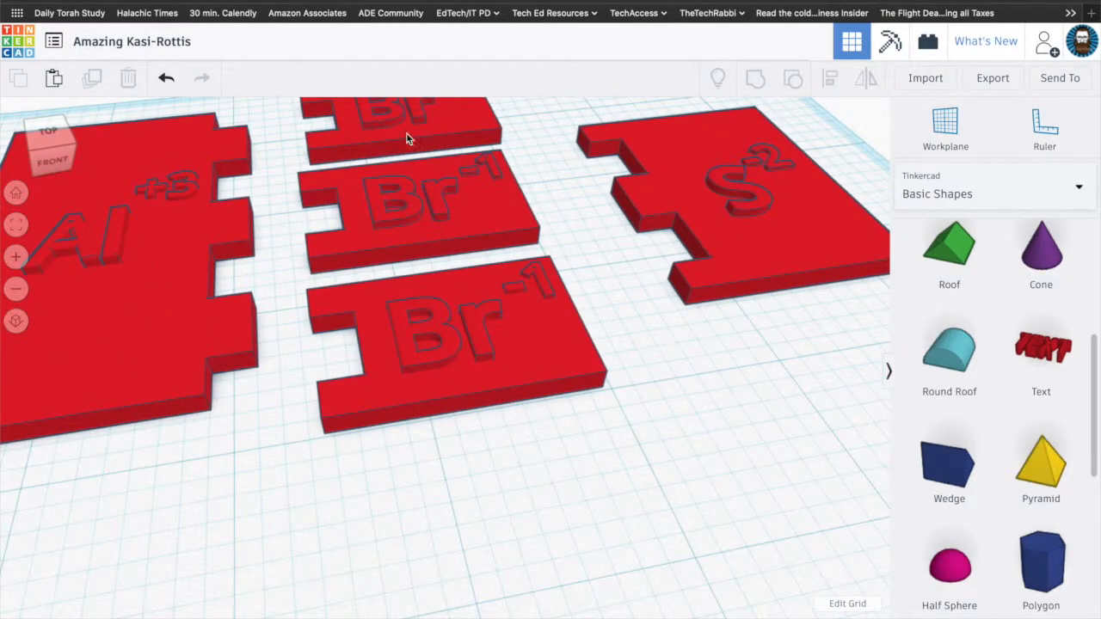
Step: Group the Br and -1 lettering with the base of the lowest Br piece
left_click_drag(356, 275, 609, 421)
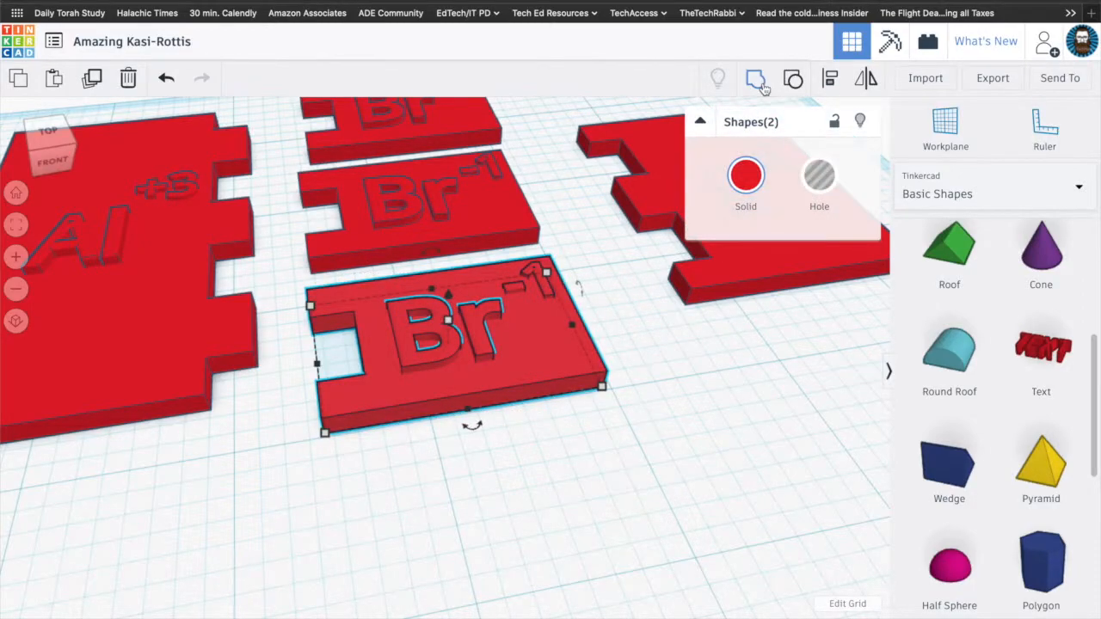
left_click(755, 77)
Step: Duplicate the grouped Br piece in front of the original and delete the copy
left_click(92, 78)
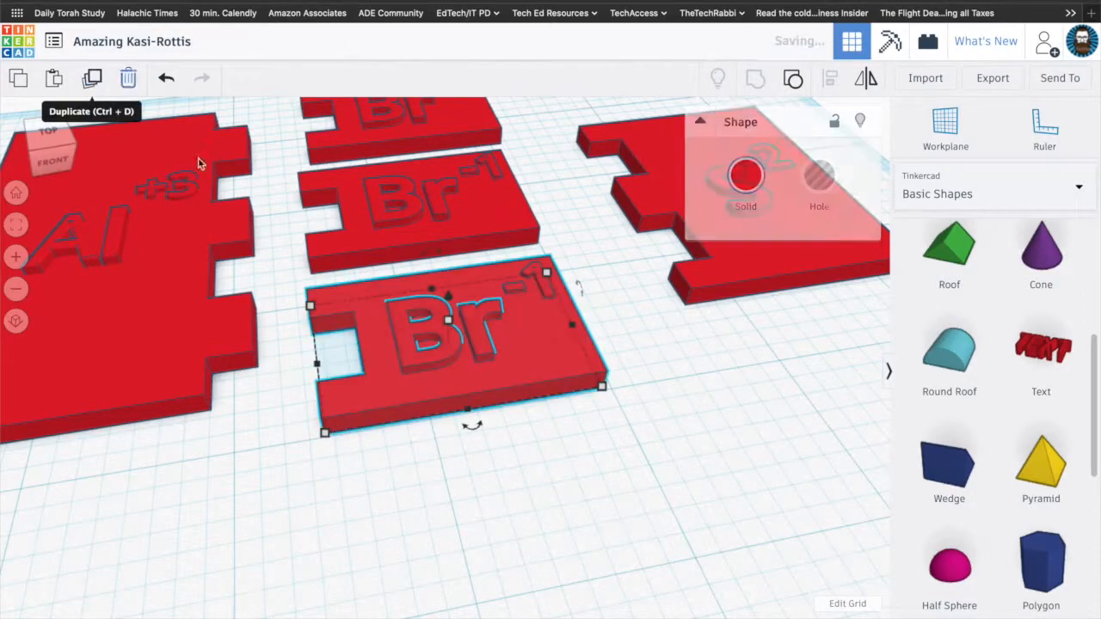
left_click_drag(418, 361, 599, 496)
key("Delete")
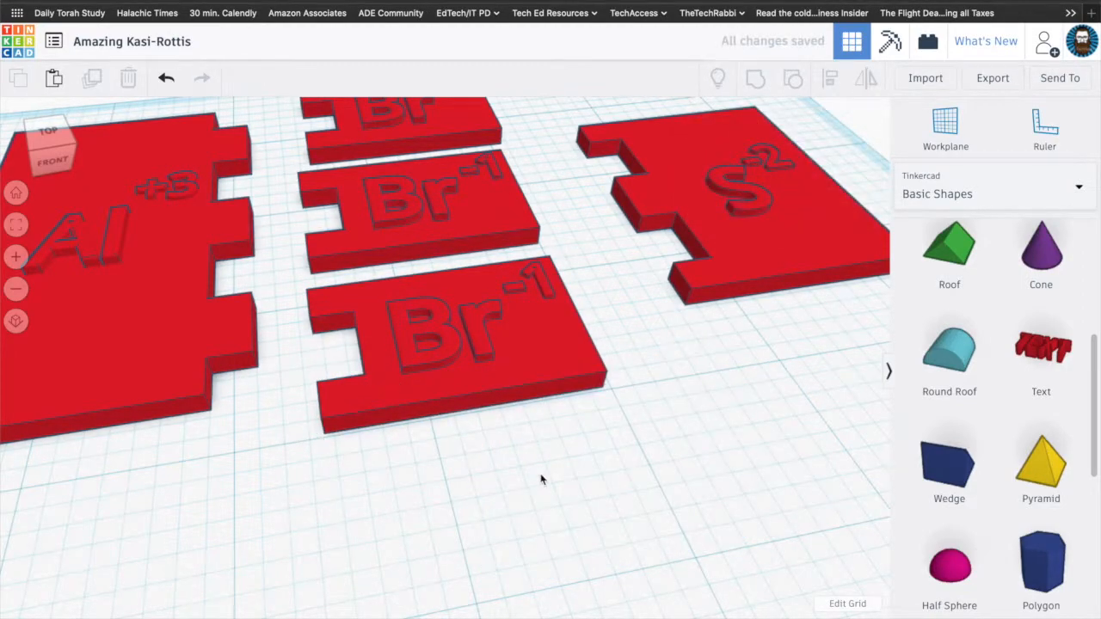
Step: Open the Al group, duplicate its front tabbed section and offset the copy 1 inch forward to extend the base
scroll(492, 473, "down", 4)
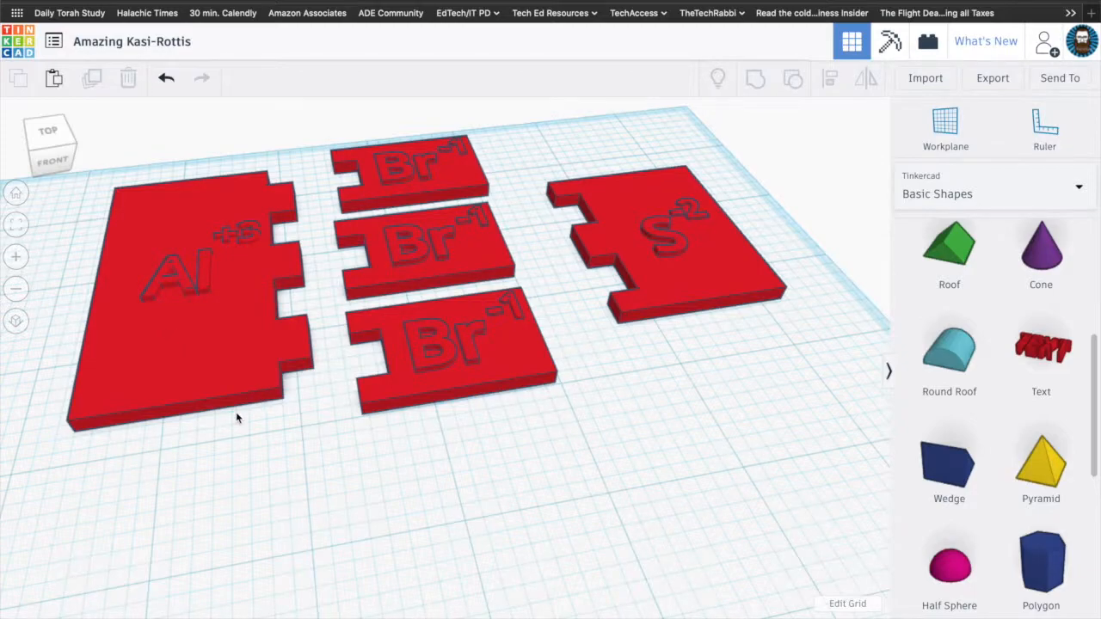
left_click(199, 367)
double_click(200, 366)
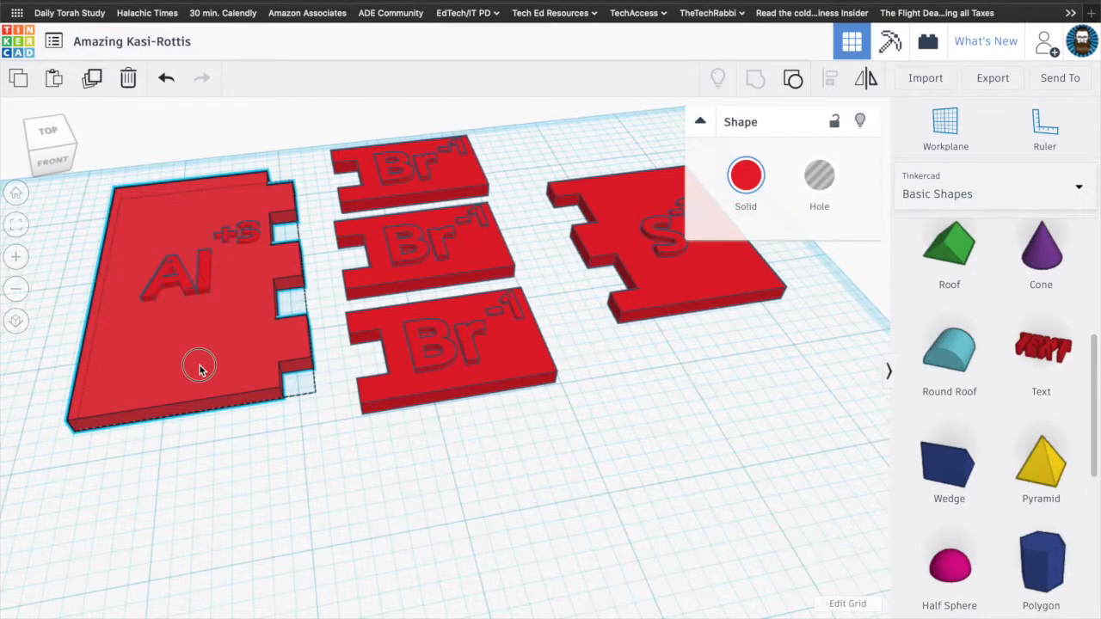
left_click(204, 367)
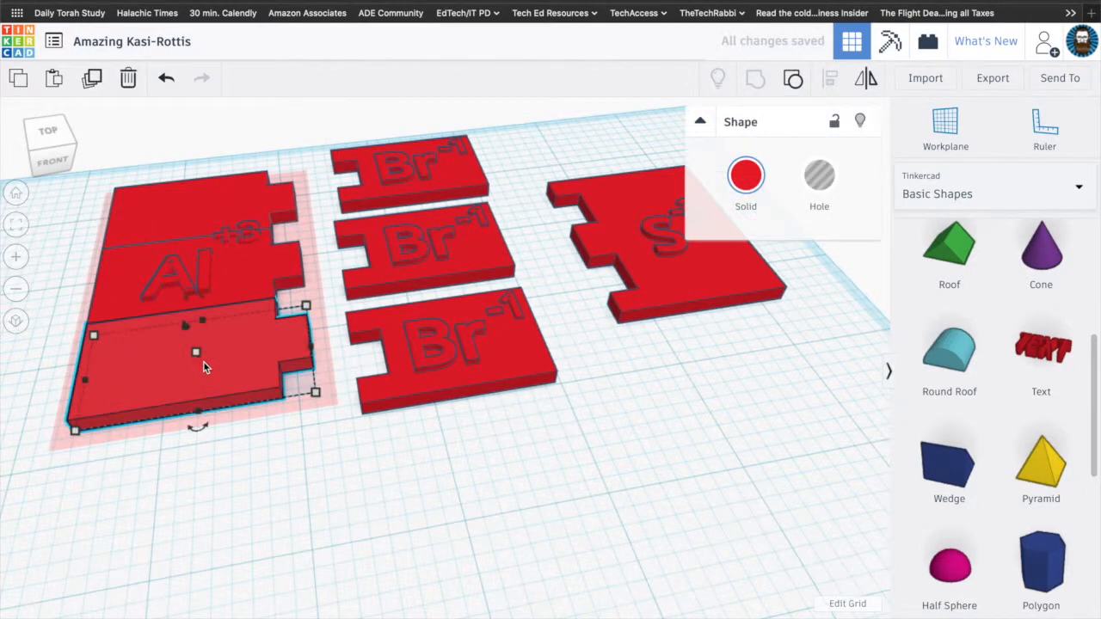
left_click(92, 78)
left_click_drag(141, 361, 140, 438)
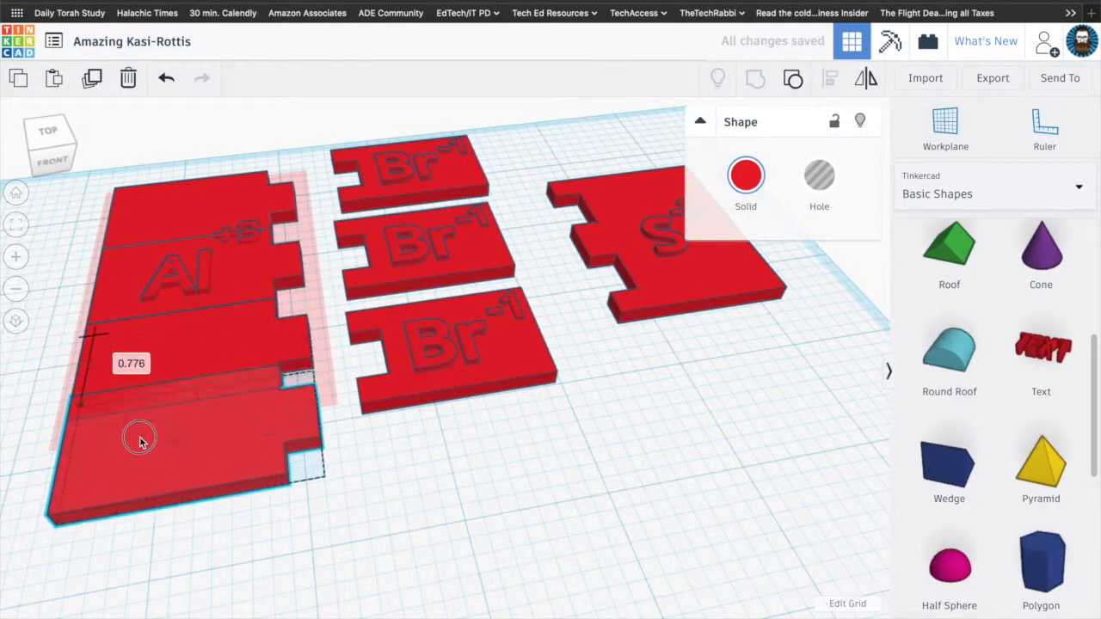
left_click(131, 363)
type("1")
key("Return")
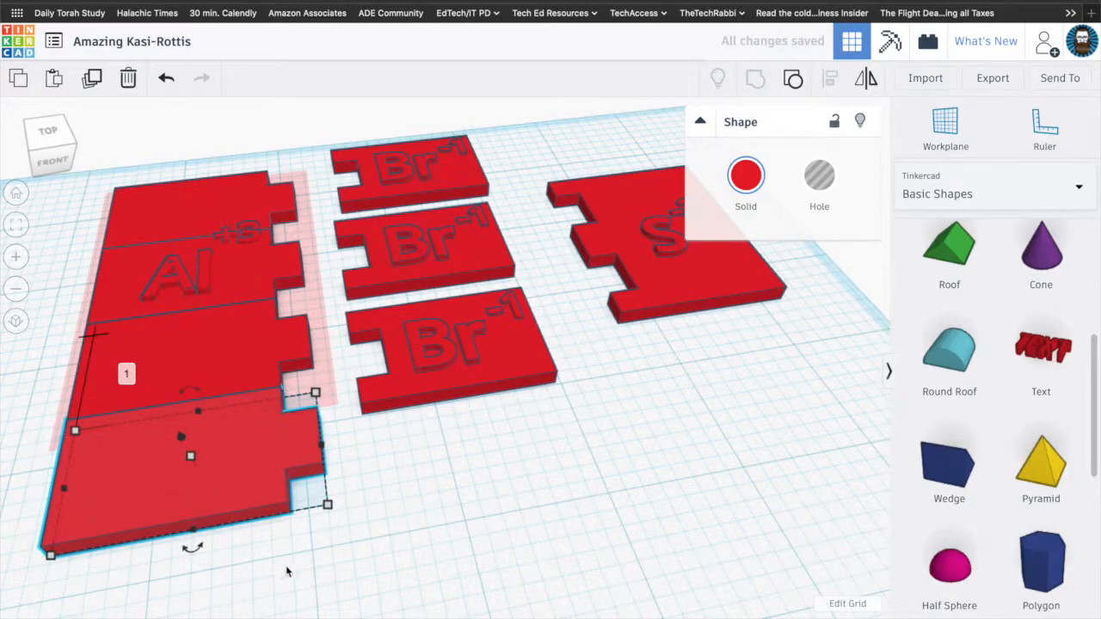
Step: Move the Al and +3 lettering to the middle of the four-section base and group everything into one piece
left_click(168, 286)
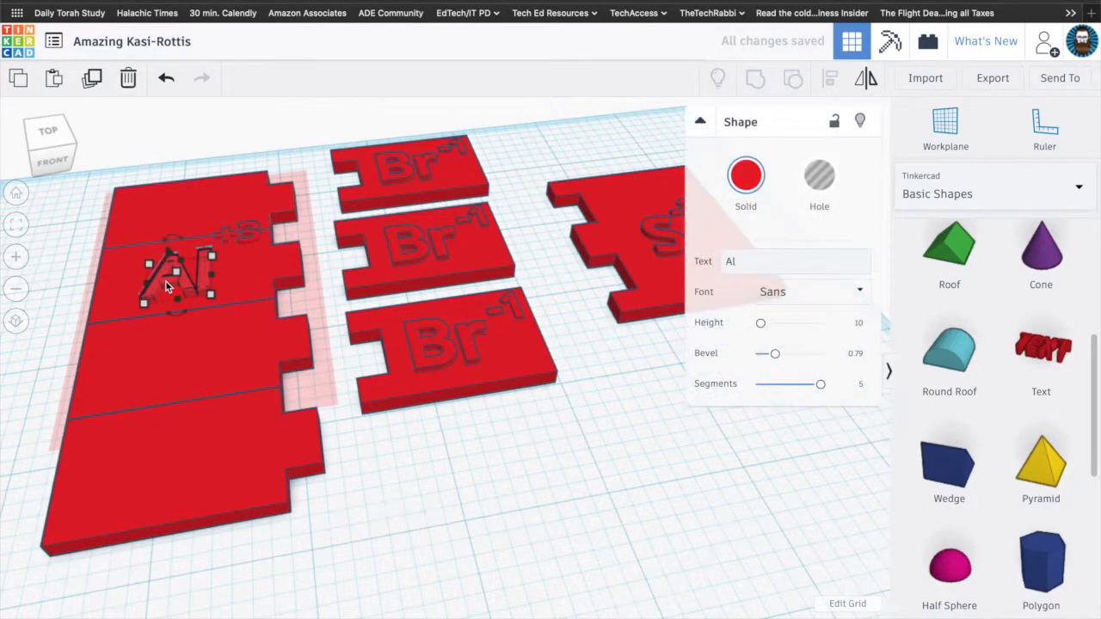
left_click(249, 235, "shift")
left_click_drag(182, 281, 170, 338)
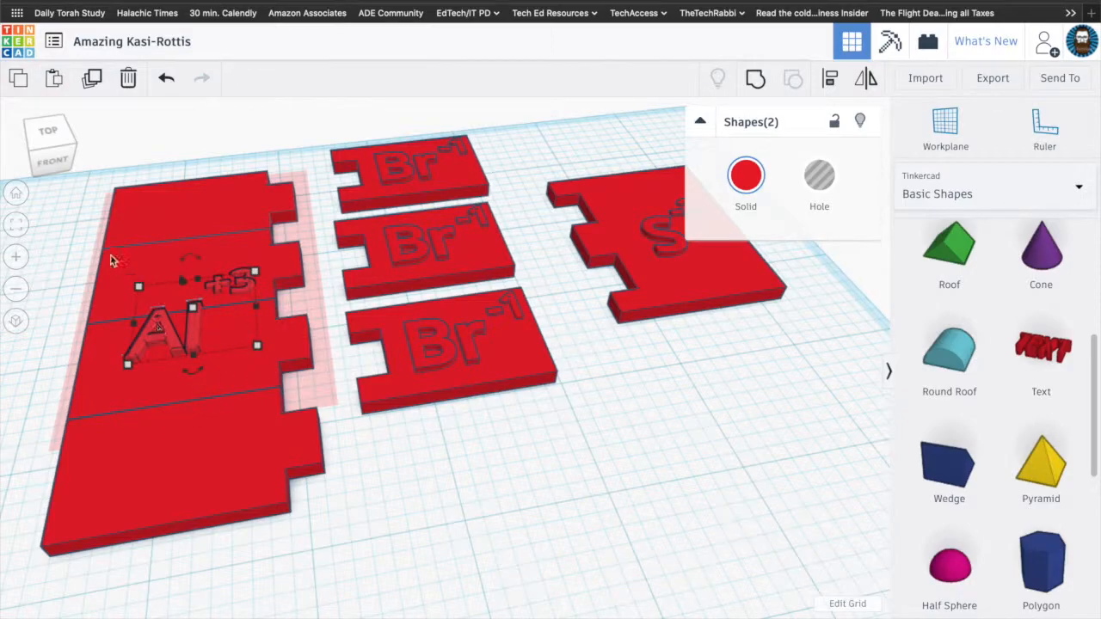
left_click(209, 519, "shift")
left_click(755, 78)
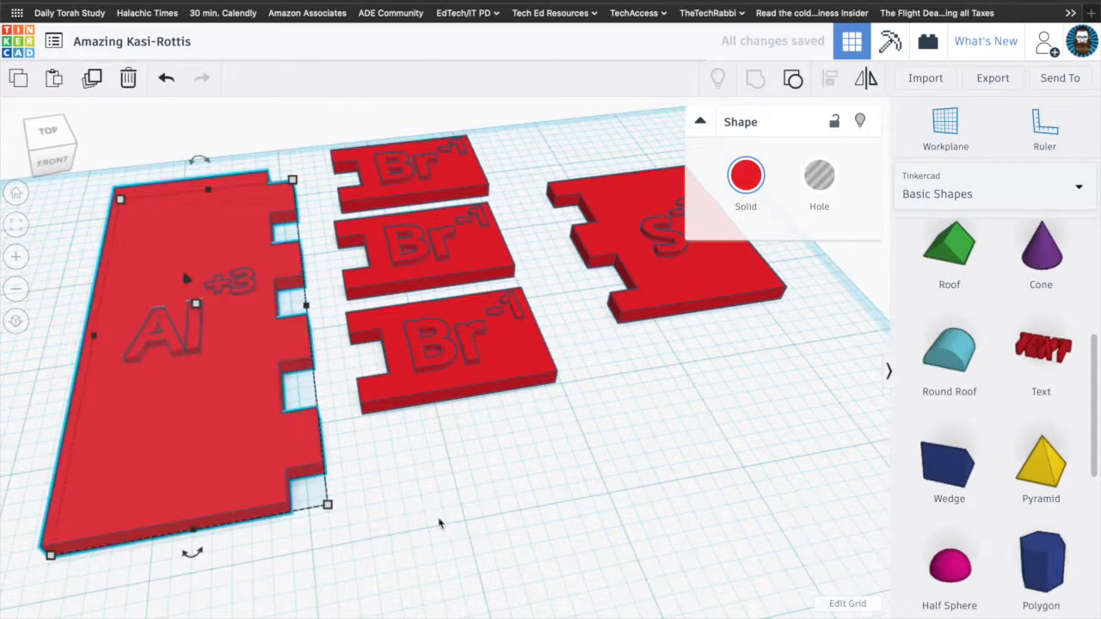
left_click(447, 516)
right_click_drag(449, 513, 452, 563)
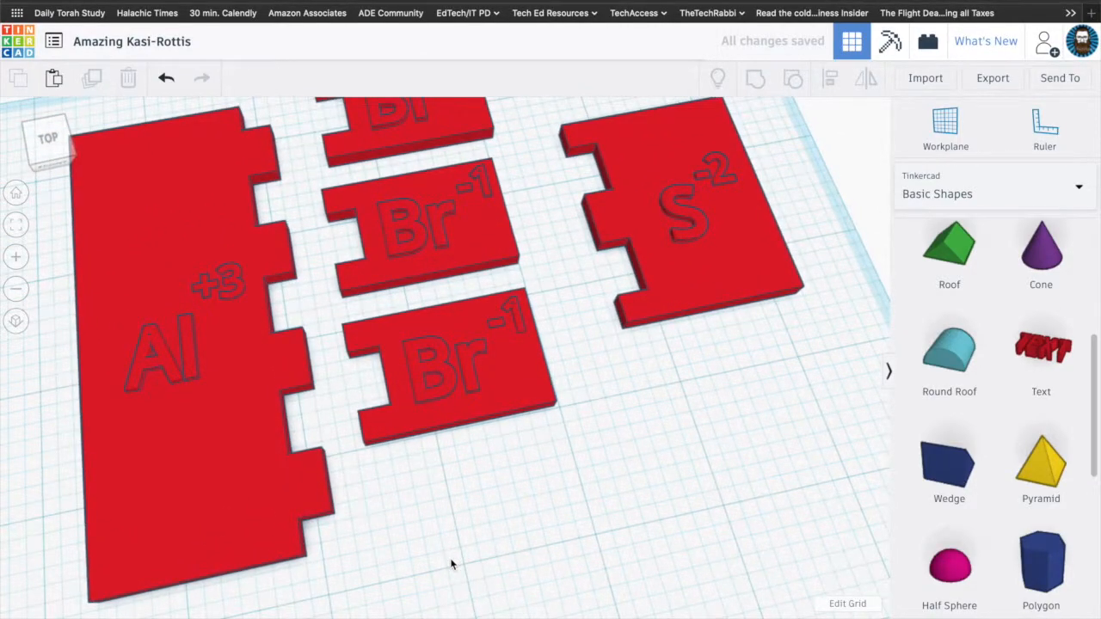
Step: Undo the grouping, the lettering move and the added fourth section of the Al piece
key("super+z")
key("super+z")
key("super+z")
key("super+z")
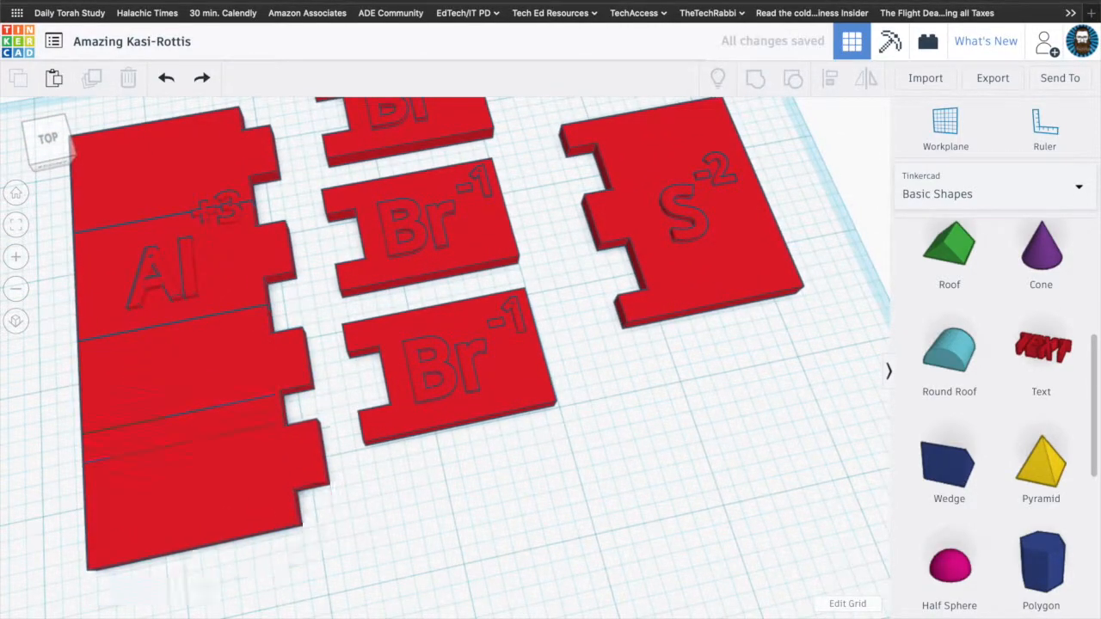
right_click_drag(405, 570, 410, 533)
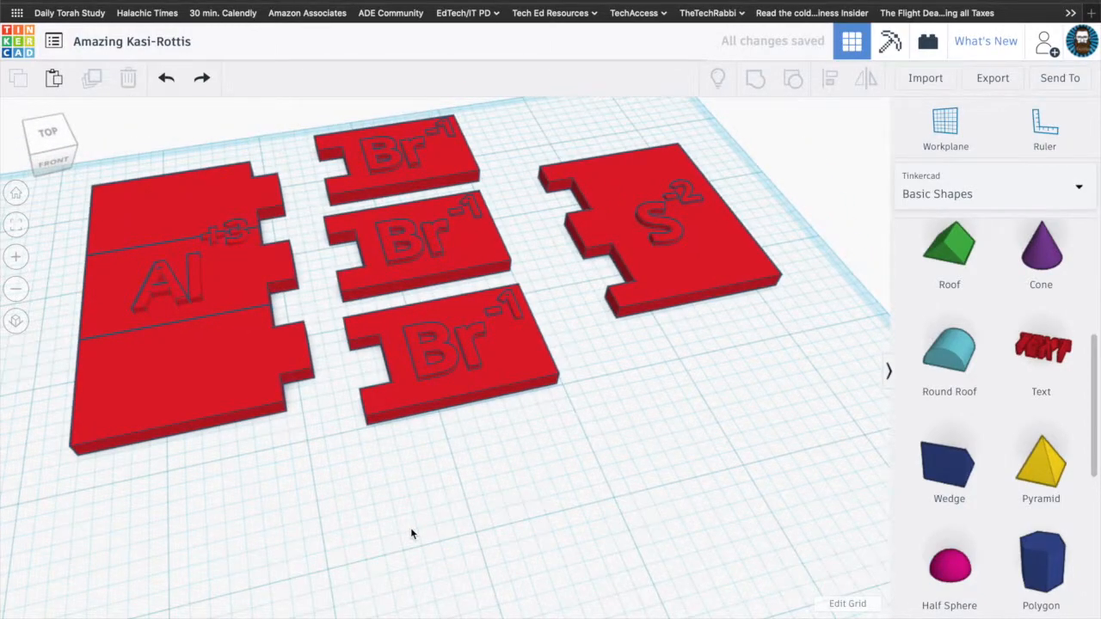